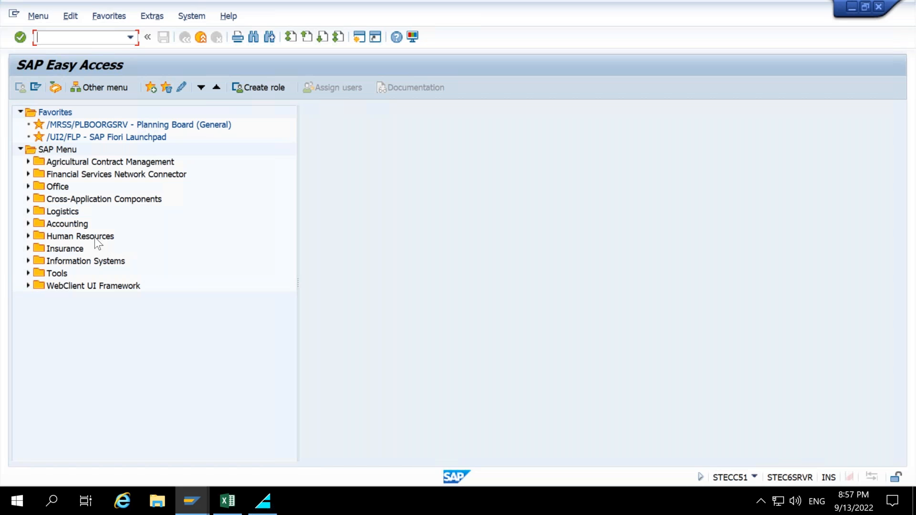
Expand the Accounting folder in the SAP menu tree.
{"action": "left_click", "coordinate": [71, 225]}
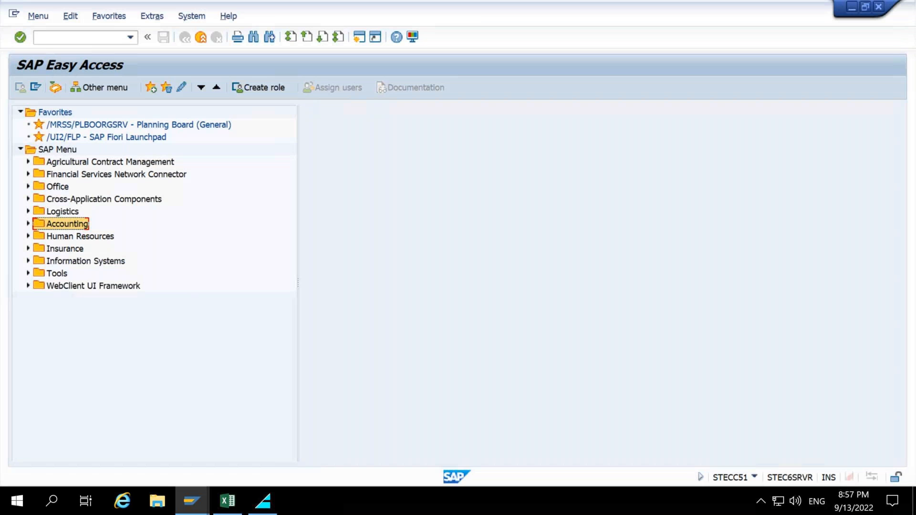
{"action": "mouse_move", "coordinate": [18, 152]}
{"action": "left_mouse_down"}
{"action": "mouse_move", "coordinate": [96, 195]}
{"action": "mouse_move", "coordinate": [231, 321]}
{"action": "mouse_move", "coordinate": [273, 331]}
{"action": "left_mouse_up"}
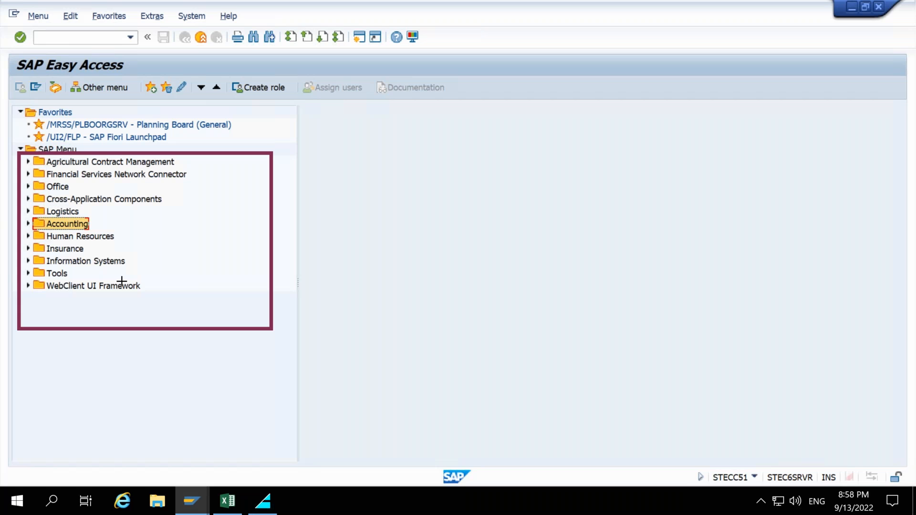
{"action": "key", "text": "Escape"}
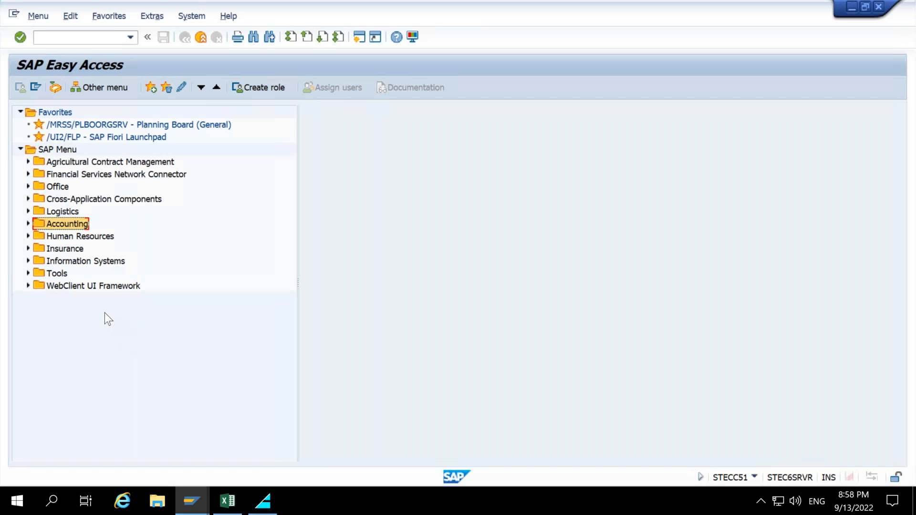
{"action": "left_click", "coordinate": [27, 223]}
Expand Logistics to compare its Project System folder with the one under Accounting, then collapse Logistics again.
{"action": "left_click", "coordinate": [28, 211]}
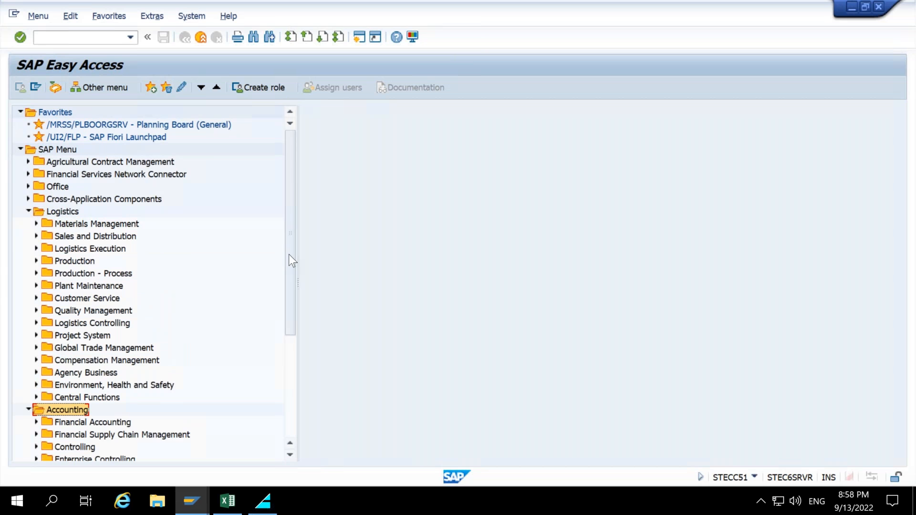
{"action": "left_click_drag", "start_coordinate": [290, 274], "coordinate": [288, 306]}
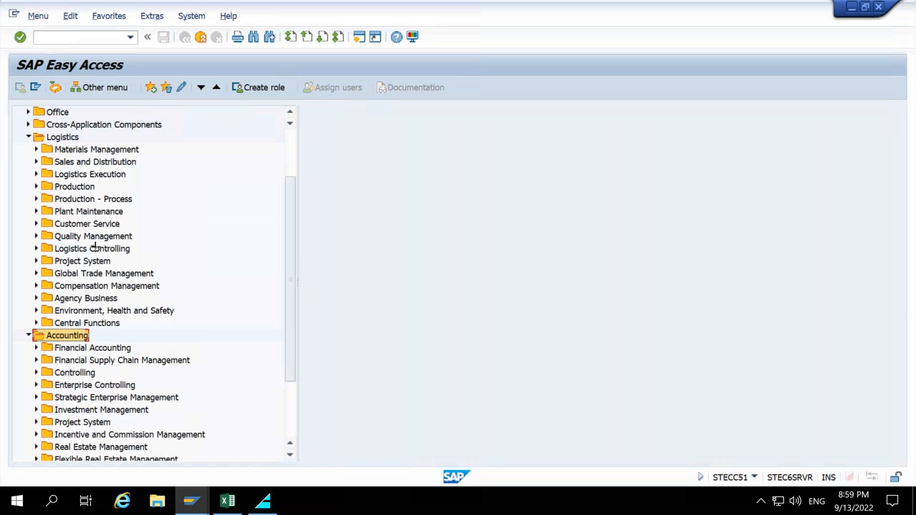
{"action": "left_click_drag", "start_coordinate": [21, 251], "coordinate": [130, 273]}
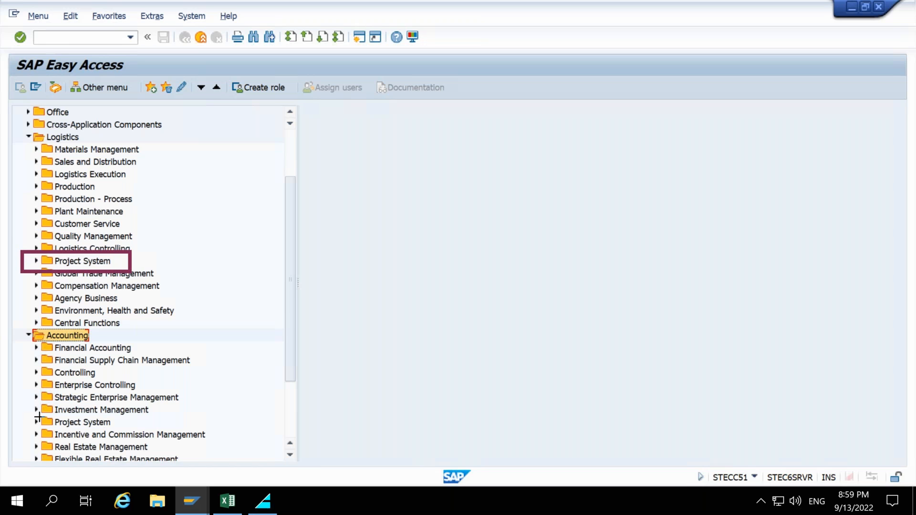
{"action": "left_click_drag", "start_coordinate": [19, 414], "coordinate": [185, 430]}
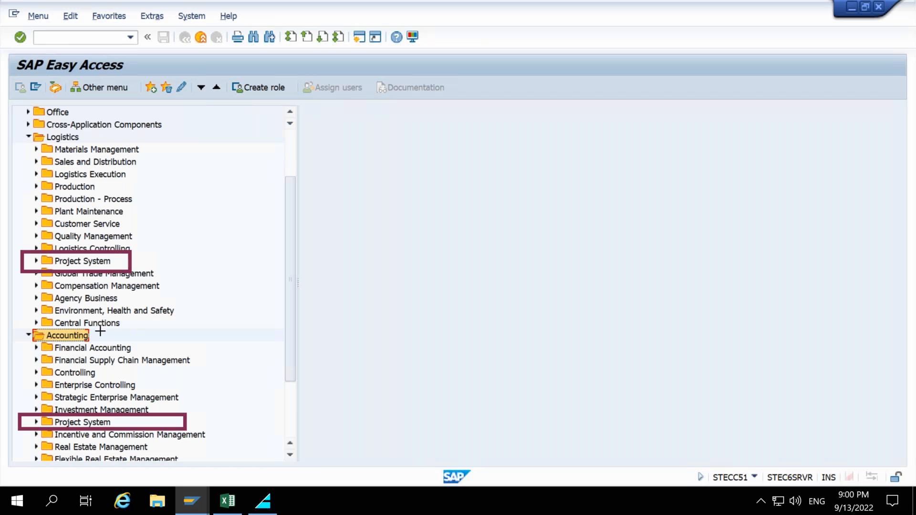
{"action": "left_click_drag", "start_coordinate": [20, 339], "coordinate": [175, 356]}
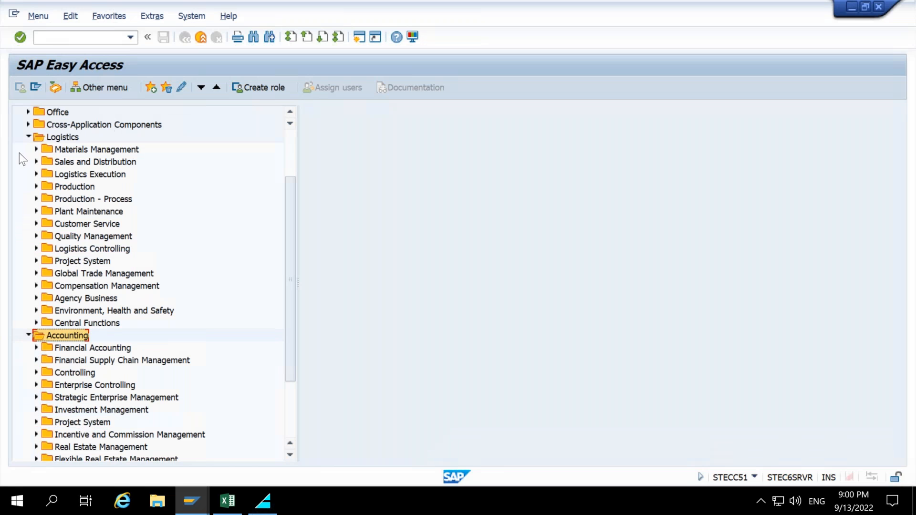
{"action": "left_click", "coordinate": [25, 137]}
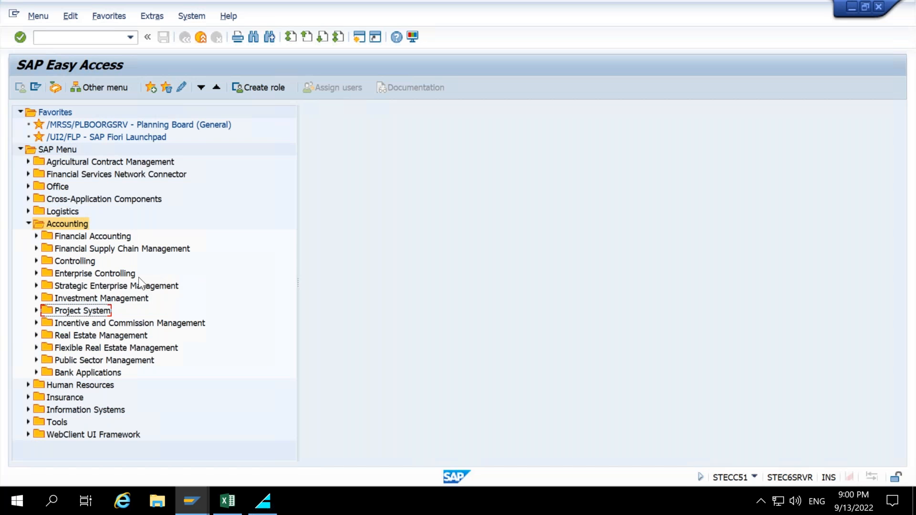
Open CJ20N - Project Builder from Accounting > Project System > Project.
{"action": "left_click", "coordinate": [36, 310]}
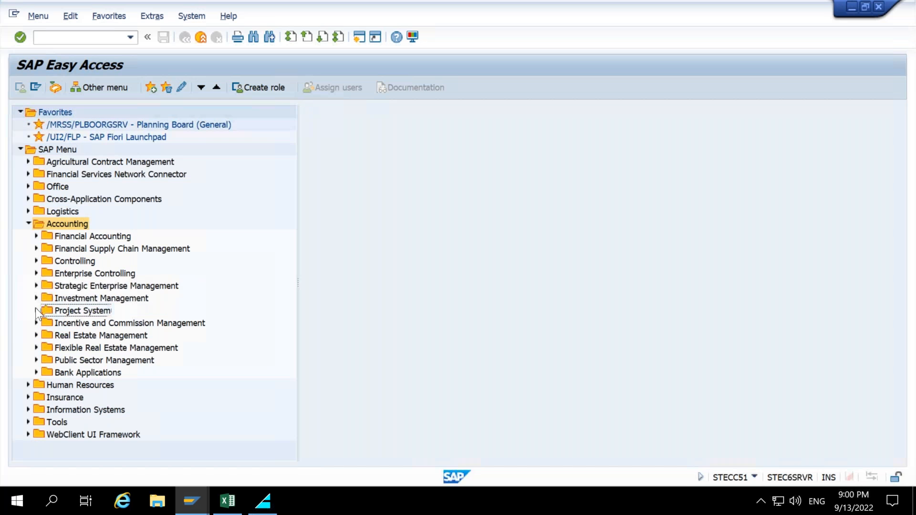
{"action": "left_click_drag", "start_coordinate": [287, 294], "coordinate": [296, 341]}
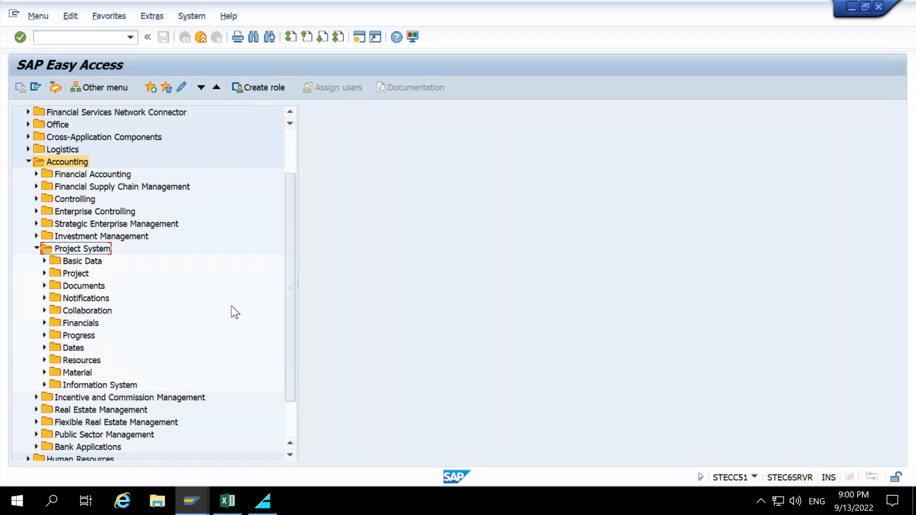
{"action": "left_click", "coordinate": [69, 262]}
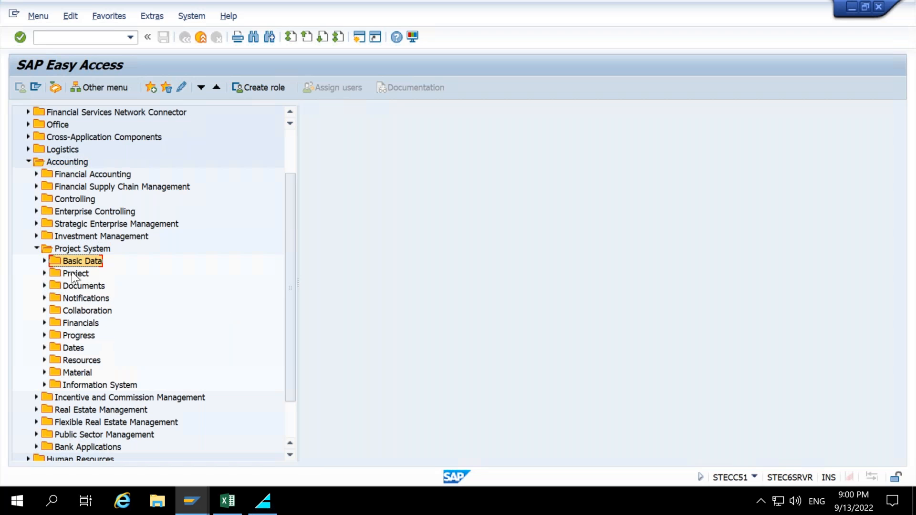
{"action": "left_click", "coordinate": [72, 275]}
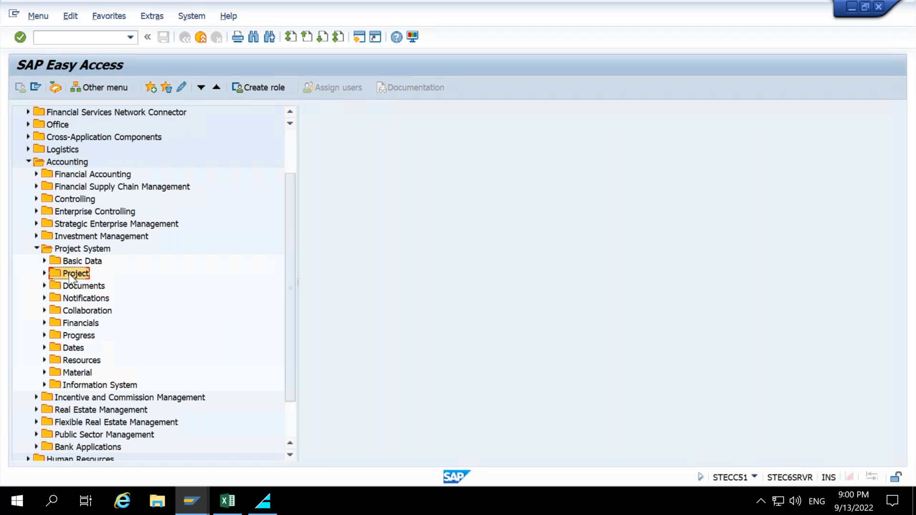
{"action": "left_click", "coordinate": [43, 273]}
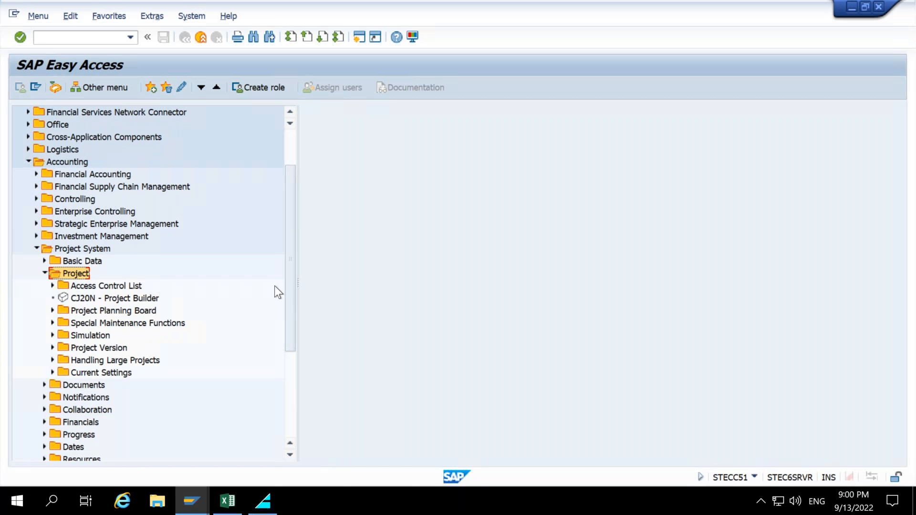
{"action": "left_click_drag", "start_coordinate": [289, 288], "coordinate": [287, 295]}
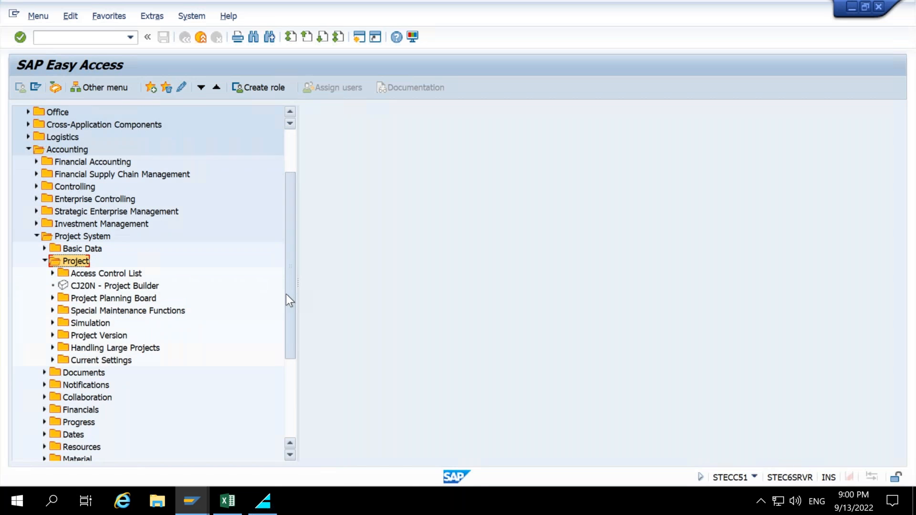
{"action": "left_click", "coordinate": [78, 287]}
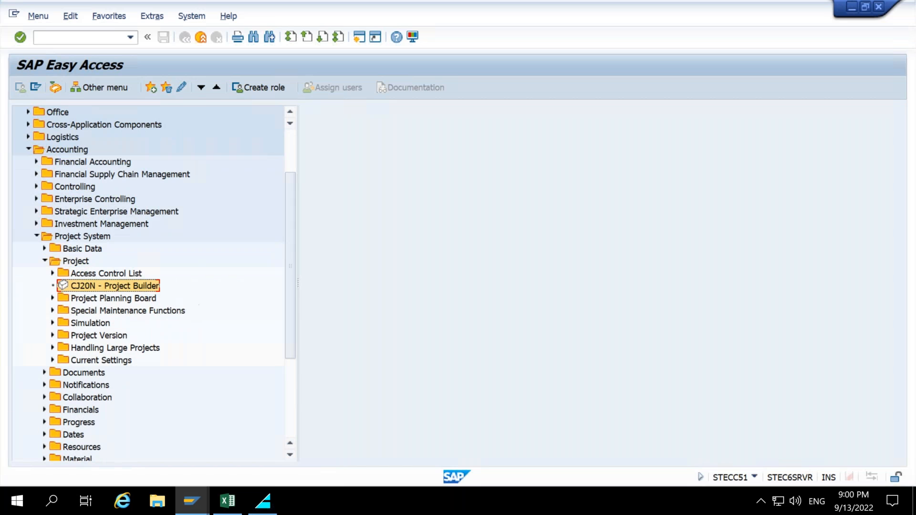
{"action": "left_click_drag", "start_coordinate": [359, 329], "coordinate": [163, 288]}
{"action": "double_click", "coordinate": [114, 284]}
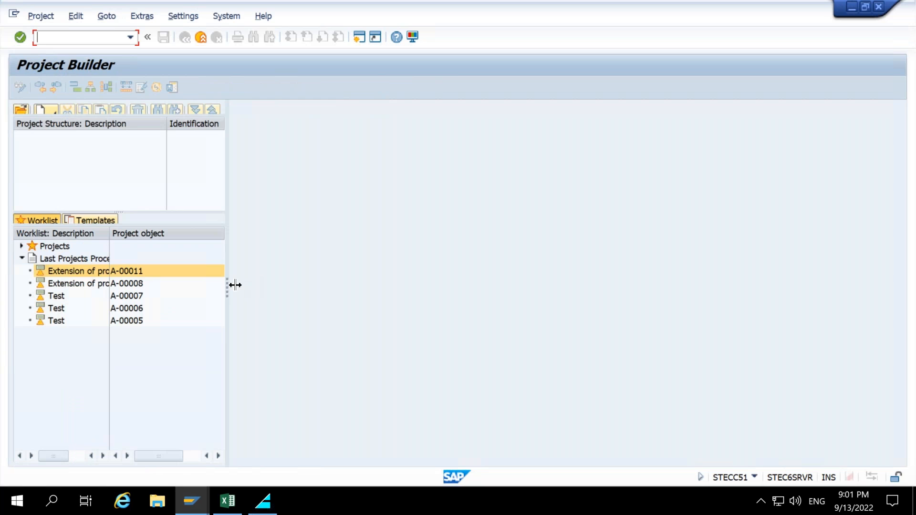
Widen the project structure and worklist pane.
{"action": "left_click_drag", "start_coordinate": [257, 282], "coordinate": [280, 283]}
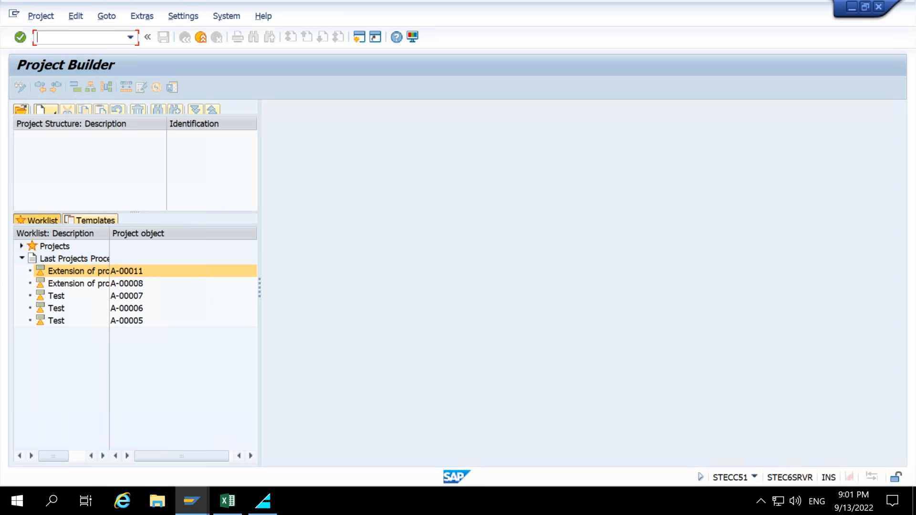
{"action": "mouse_move", "coordinate": [10, 97]}
{"action": "left_mouse_down"}
{"action": "mouse_move", "coordinate": [122, 148]}
{"action": "mouse_move", "coordinate": [264, 295]}
{"action": "mouse_move", "coordinate": [288, 419]}
{"action": "mouse_move", "coordinate": [257, 426]}
{"action": "left_mouse_up"}
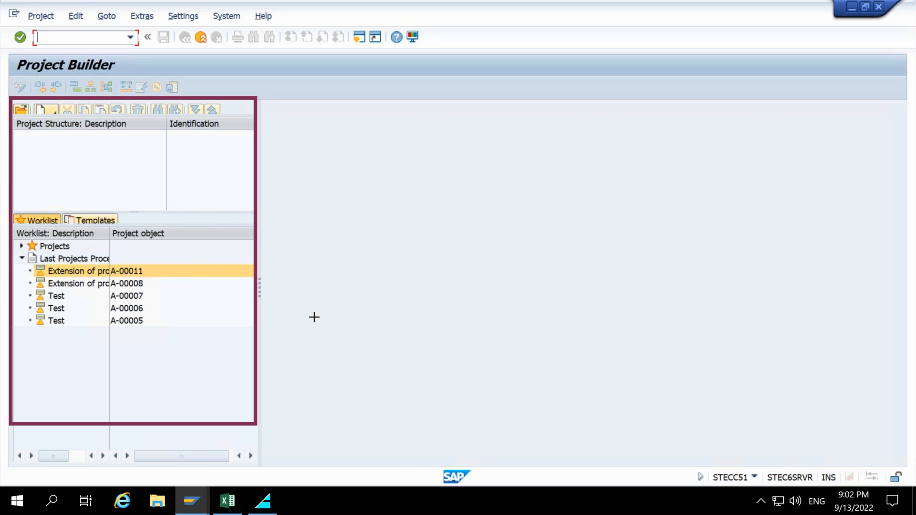
{"action": "key", "text": "Escape"}
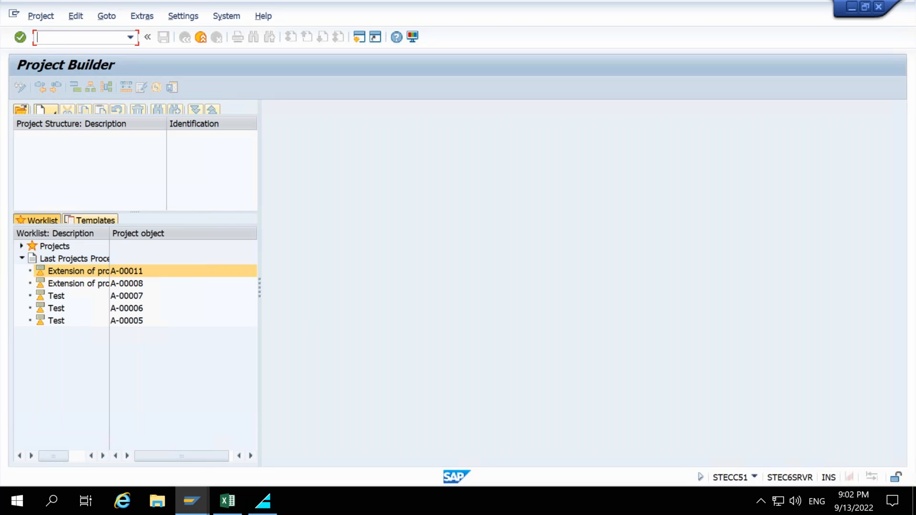
Open the Project Builder user-specific options and review the general, history and processable object settings.
{"action": "left_click", "coordinate": [187, 17]}
{"action": "left_click", "coordinate": [212, 127]}
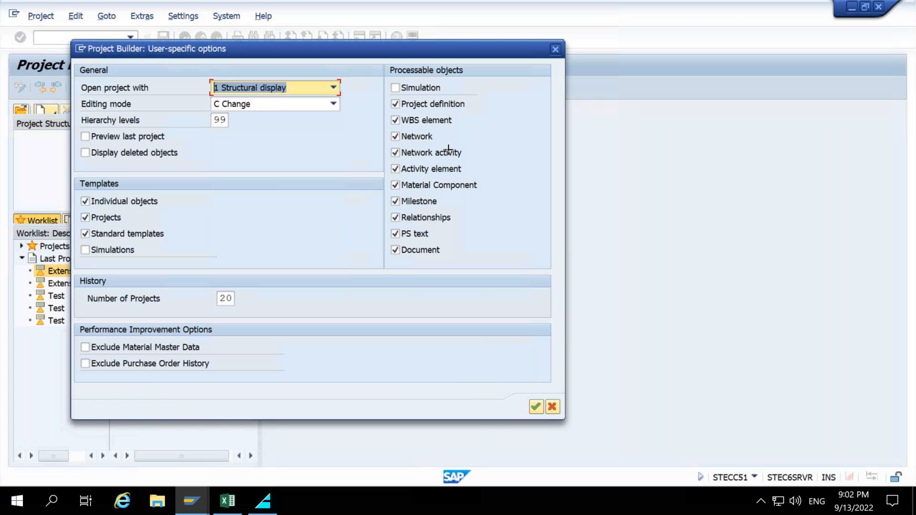
{"action": "mouse_move", "coordinate": [374, 65]}
{"action": "left_mouse_down"}
{"action": "mouse_move", "coordinate": [483, 167]}
{"action": "mouse_move", "coordinate": [539, 270]}
{"action": "left_mouse_up"}
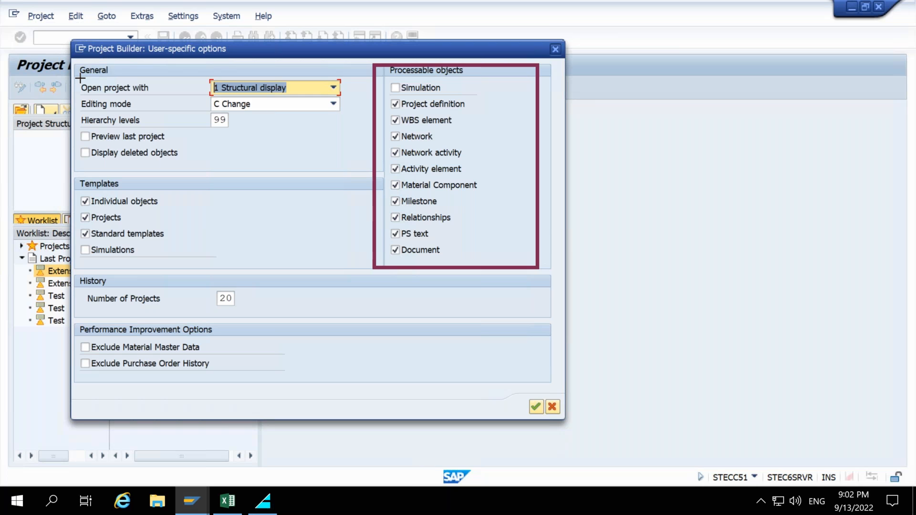
{"action": "left_click_drag", "start_coordinate": [79, 76], "coordinate": [353, 97]}
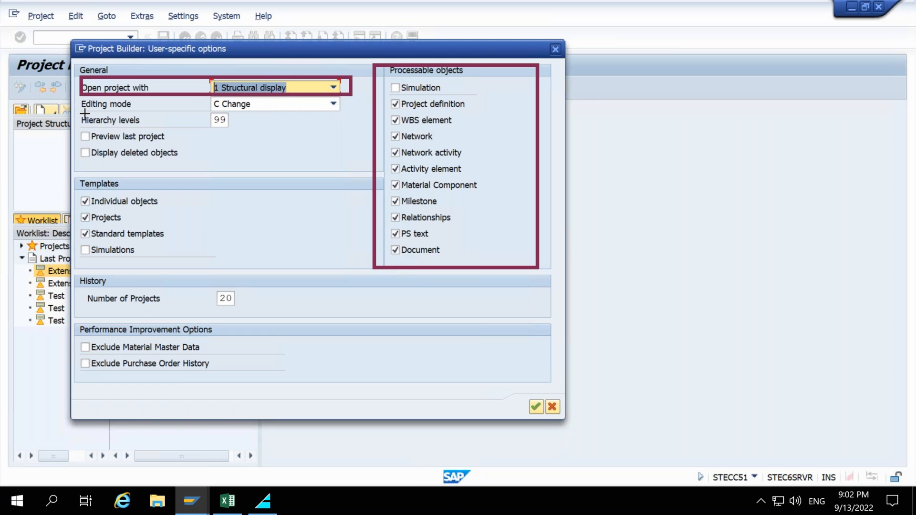
{"action": "mouse_move", "coordinate": [82, 99]}
{"action": "left_mouse_down"}
{"action": "mouse_move", "coordinate": [349, 114]}
{"action": "mouse_move", "coordinate": [171, 117]}
{"action": "left_mouse_up"}
{"action": "key", "text": "ctrl+z"}
{"action": "left_click_drag", "start_coordinate": [352, 163], "coordinate": [311, 112]}
{"action": "left_click_drag", "start_coordinate": [286, 182], "coordinate": [231, 132]}
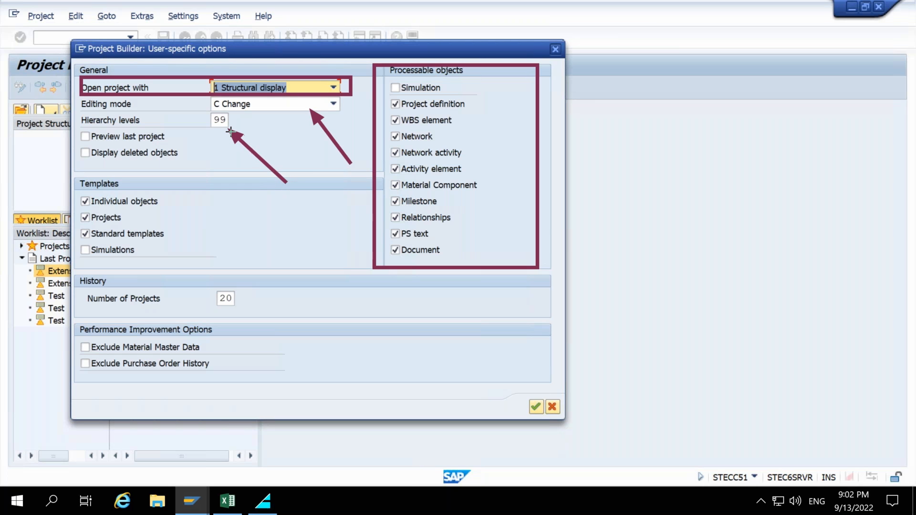
{"action": "mouse_move", "coordinate": [210, 167]}
{"action": "left_mouse_down"}
{"action": "mouse_move", "coordinate": [167, 137]}
{"action": "mouse_move", "coordinate": [153, 158]}
{"action": "mouse_move", "coordinate": [123, 160]}
{"action": "mouse_move", "coordinate": [220, 150]}
{"action": "mouse_move", "coordinate": [245, 218]}
{"action": "mouse_move", "coordinate": [245, 268]}
{"action": "mouse_move", "coordinate": [223, 286]}
{"action": "left_mouse_up"}
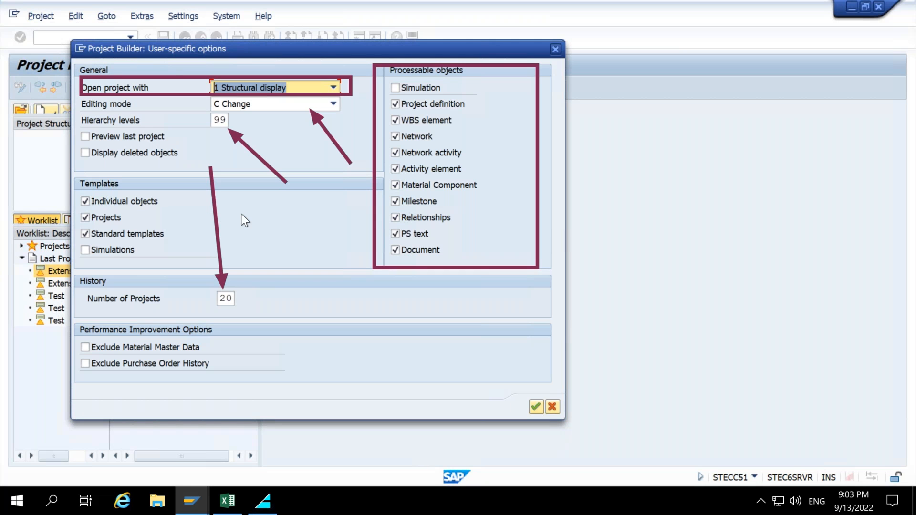
{"action": "left_click", "coordinate": [225, 124]}
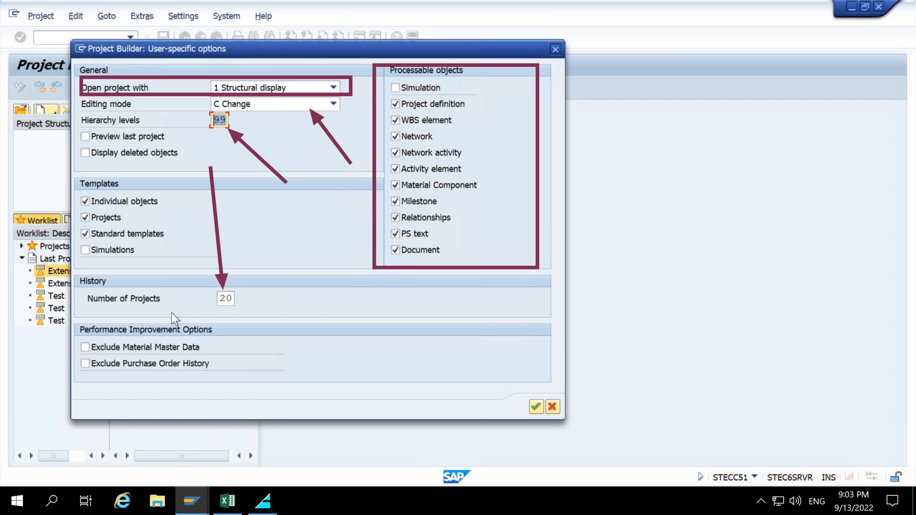
{"action": "left_click", "coordinate": [223, 300]}
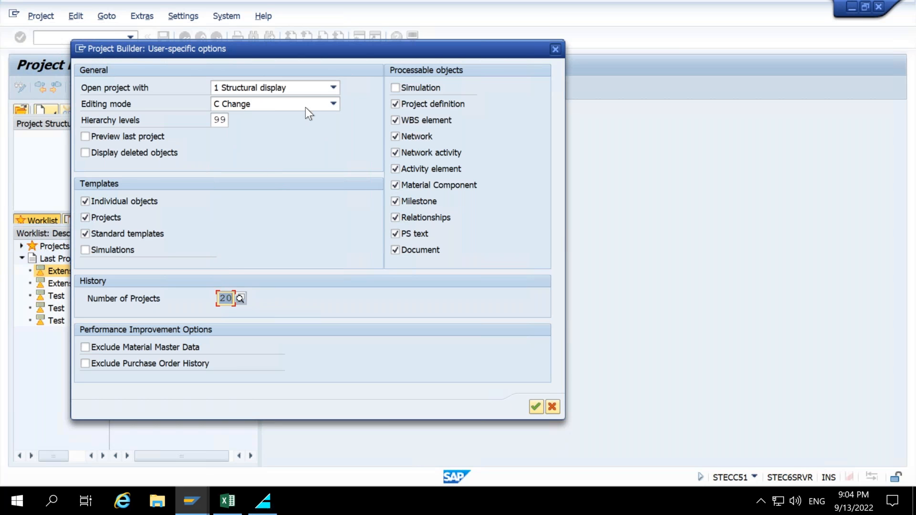
Switch the editing mode to D Display and back to C Change.
{"action": "left_click", "coordinate": [293, 105]}
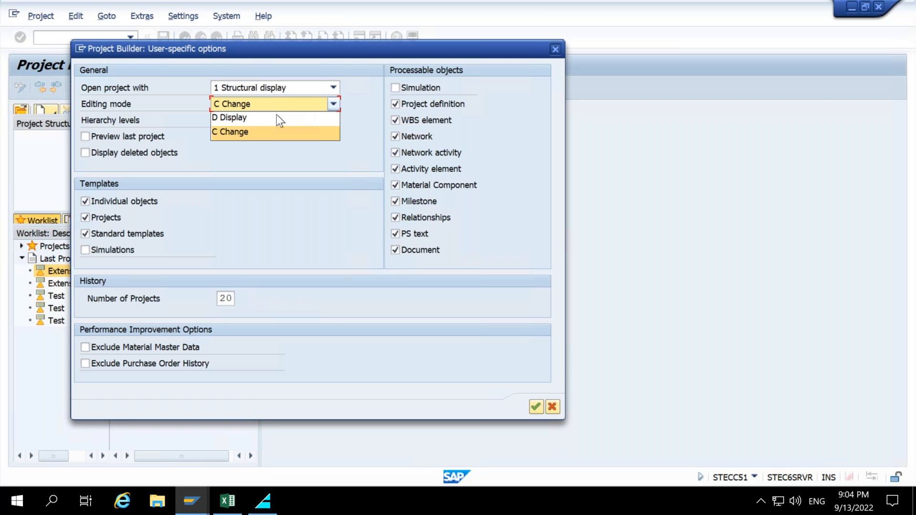
{"action": "left_click", "coordinate": [276, 116]}
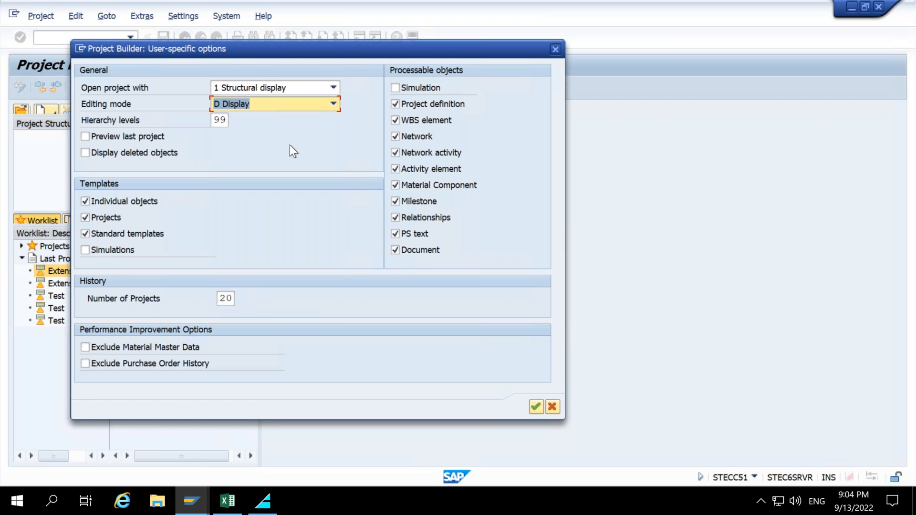
{"action": "left_click", "coordinate": [280, 104]}
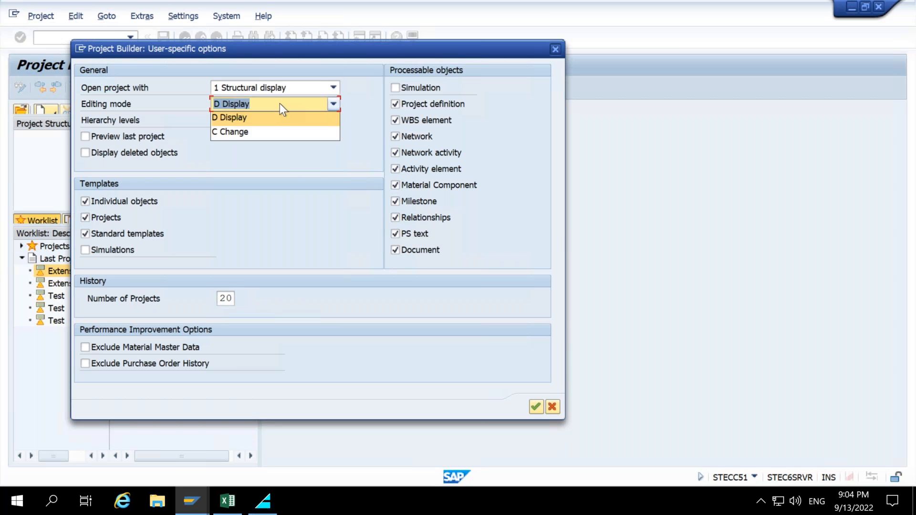
{"action": "left_click", "coordinate": [271, 130]}
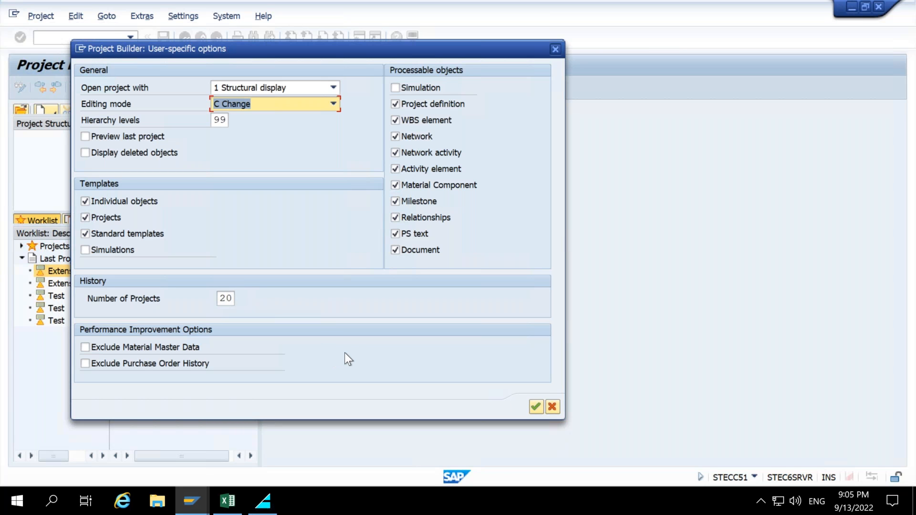
Try the hierarchy levels and Preview last project options, then cancel the options dialog.
{"action": "left_click_drag", "start_coordinate": [213, 120], "coordinate": [227, 121]}
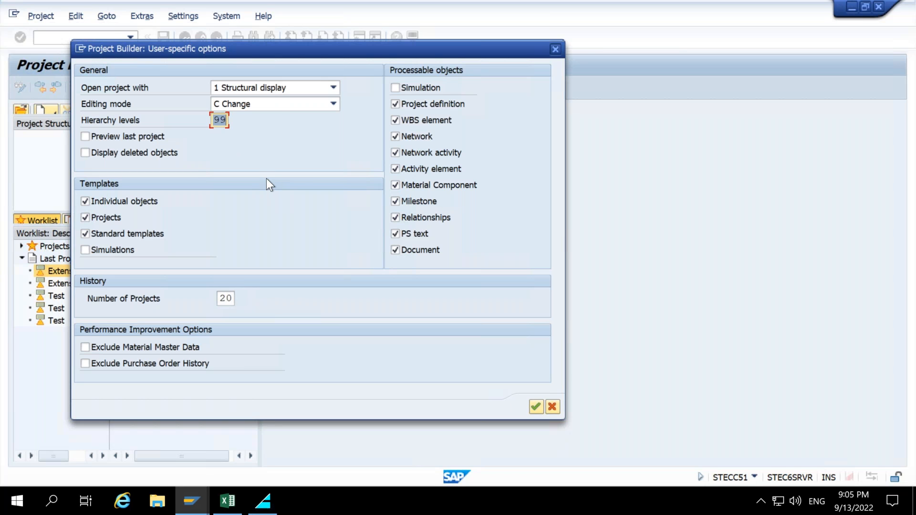
{"action": "left_click", "coordinate": [228, 131]}
{"action": "left_click", "coordinate": [221, 120]}
{"action": "left_click", "coordinate": [86, 136]}
{"action": "left_click", "coordinate": [219, 120]}
{"action": "double_click", "coordinate": [219, 120]}
{"action": "left_click", "coordinate": [211, 153]}
{"action": "left_click", "coordinate": [554, 410]}
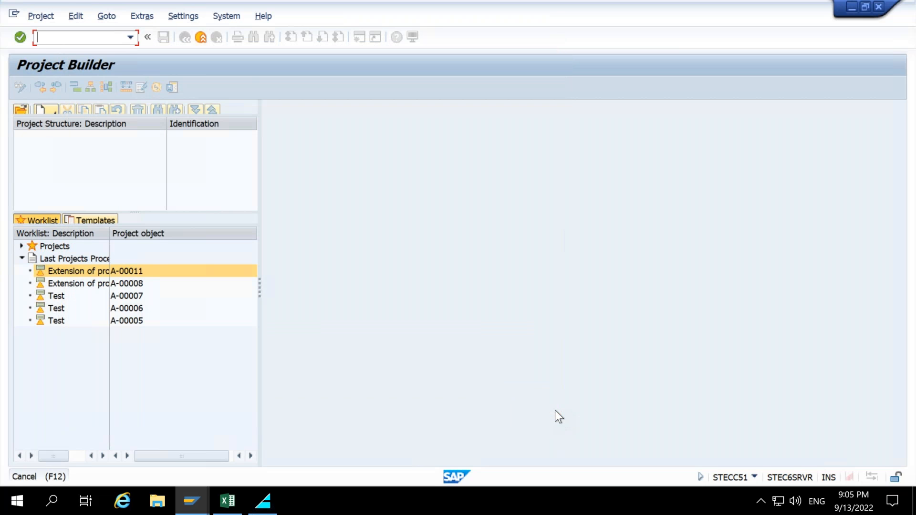
Open the user-specific options, set the hierarchy levels to 1 and confirm the dialog.
{"action": "left_click", "coordinate": [190, 15]}
{"action": "left_click", "coordinate": [230, 129]}
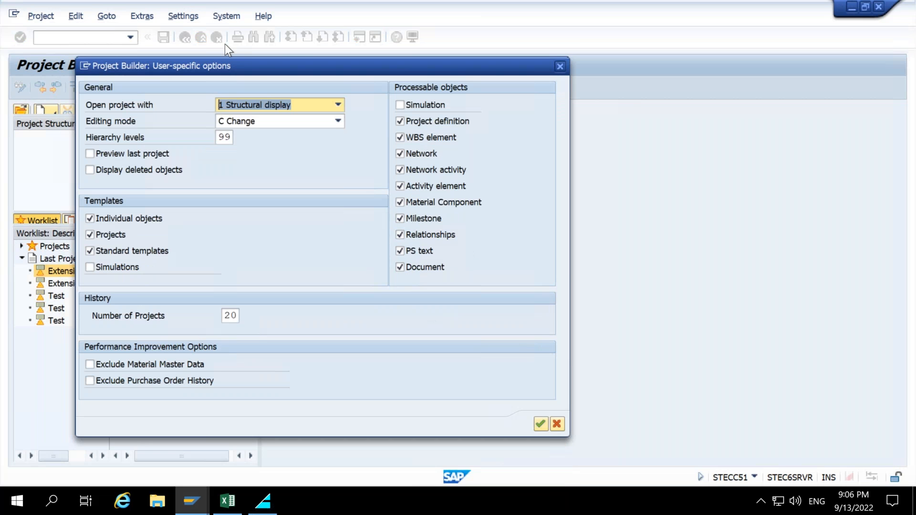
{"action": "double_click", "coordinate": [227, 110]}
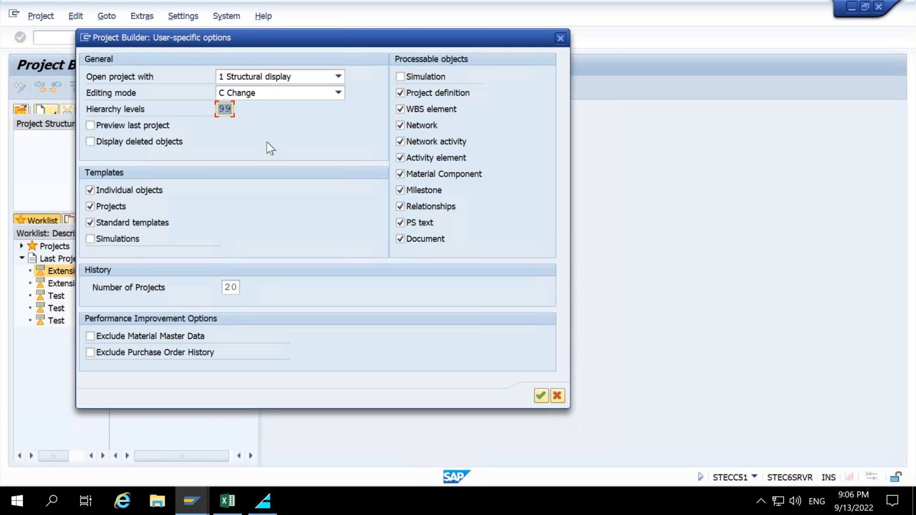
{"action": "left_click", "coordinate": [225, 109]}
{"action": "left_click_drag", "start_coordinate": [231, 109], "coordinate": [220, 109]}
{"action": "left_click", "coordinate": [220, 108]}
{"action": "key", "text": "Delete"}
{"action": "key", "text": "Delete"}
{"action": "type", "text": "1"}
{"action": "left_click", "coordinate": [545, 396]}
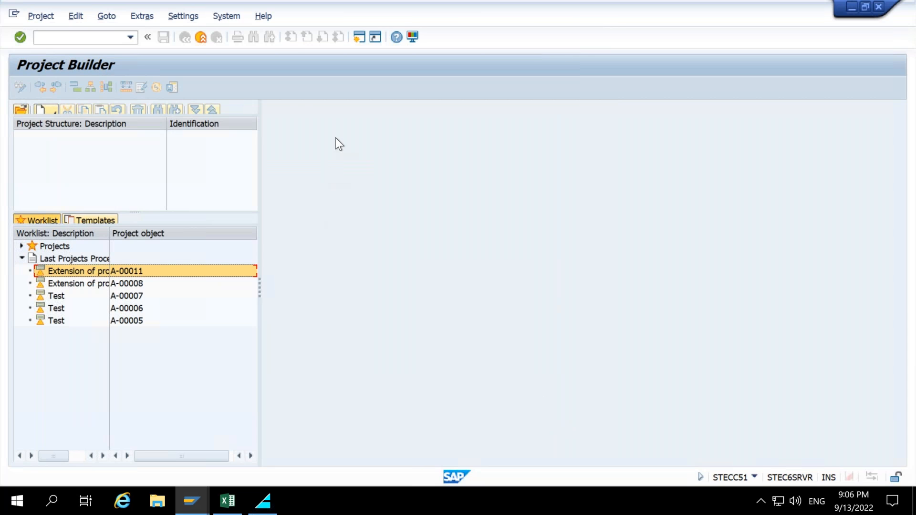
Reopen the user-specific options to check the hierarchy levels setting, then close the dialog.
{"action": "left_click", "coordinate": [151, 18]}
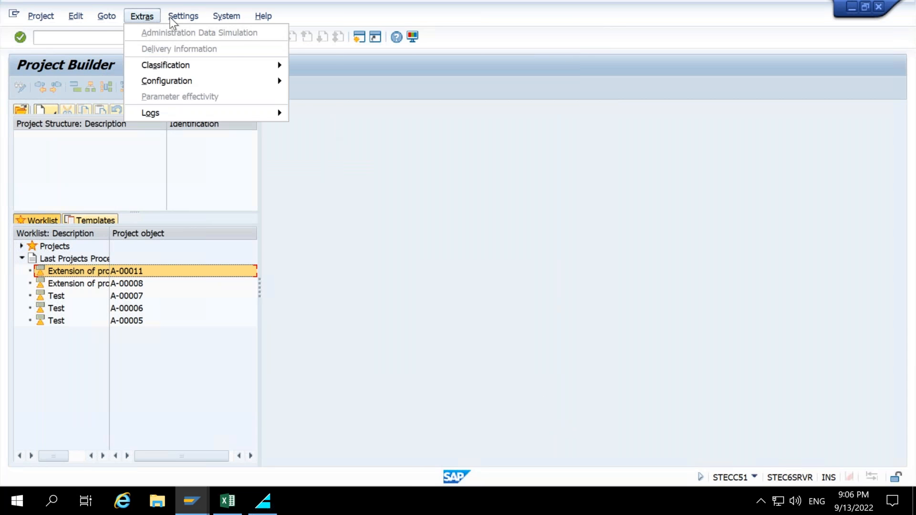
{"action": "mouse_move", "coordinate": [170, 16]}
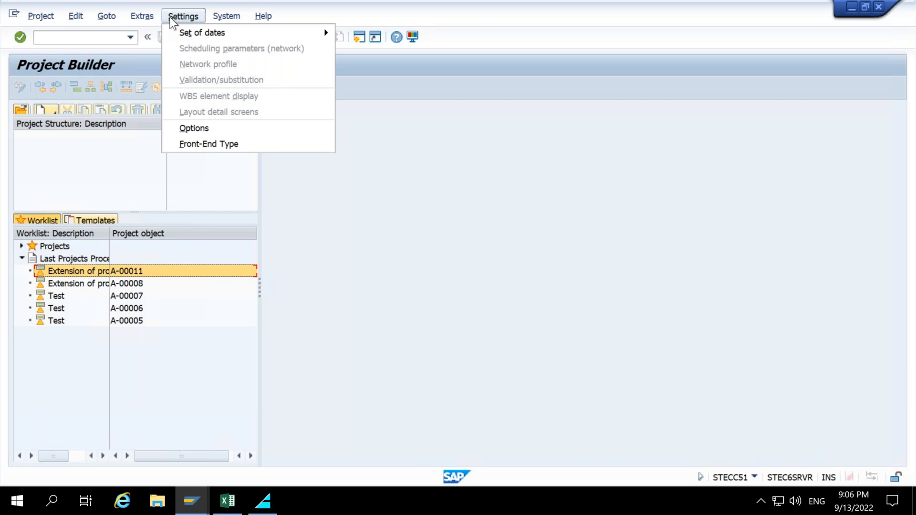
{"action": "left_click", "coordinate": [198, 128]}
{"action": "left_click_drag", "start_coordinate": [252, 115], "coordinate": [260, 42]}
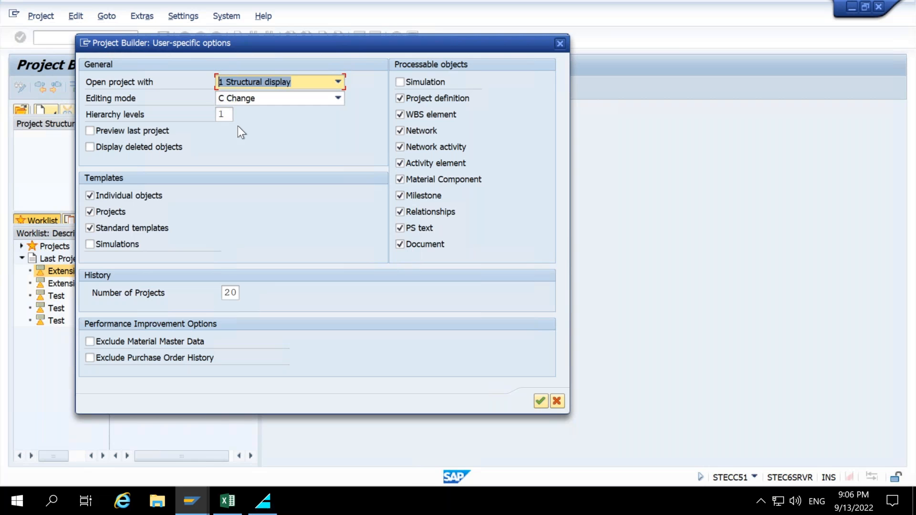
{"action": "left_click", "coordinate": [222, 115]}
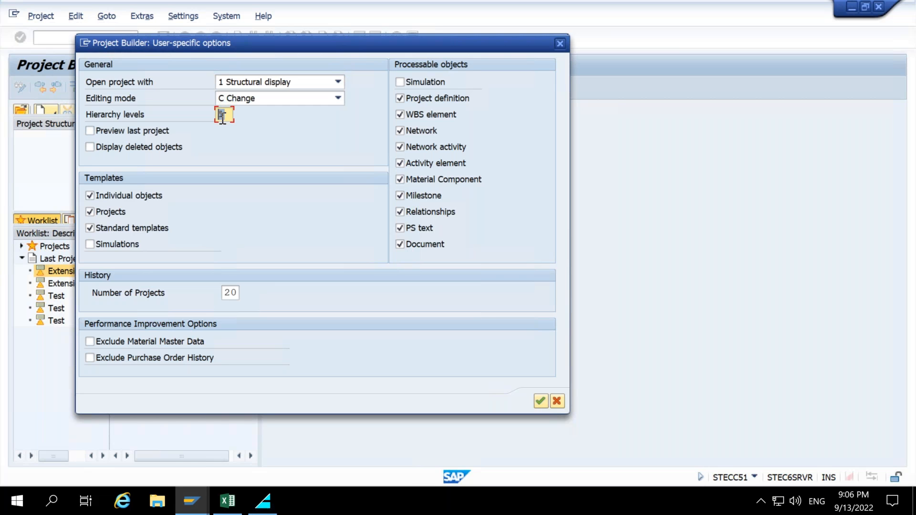
{"action": "left_click", "coordinate": [540, 399]}
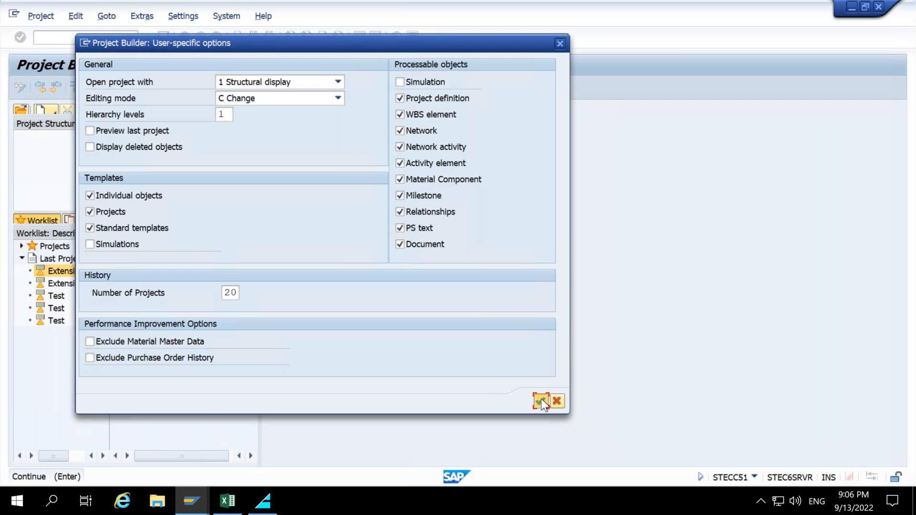
{"action": "left_click", "coordinate": [541, 400]}
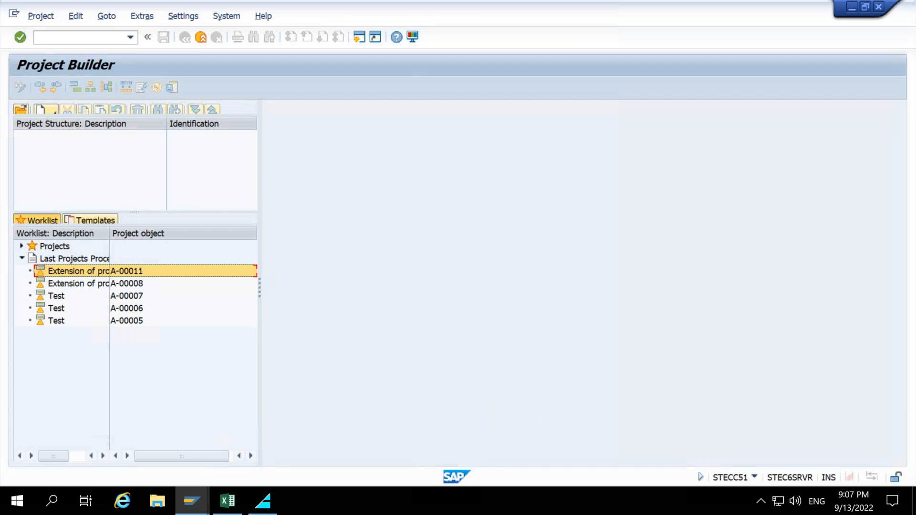
Expand the Projects folder in the worklist and examine its subfolders.
{"action": "mouse_move", "coordinate": [15, 248]}
{"action": "left_mouse_down"}
{"action": "mouse_move", "coordinate": [245, 343]}
{"action": "mouse_move", "coordinate": [289, 416]}
{"action": "left_mouse_up"}
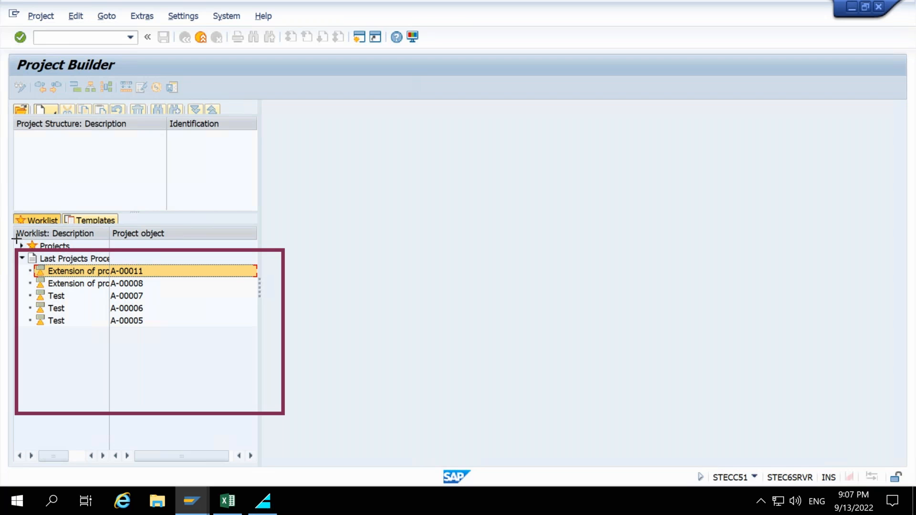
{"action": "mouse_move", "coordinate": [17, 239]}
{"action": "left_mouse_down"}
{"action": "mouse_move", "coordinate": [173, 257]}
{"action": "mouse_move", "coordinate": [265, 256]}
{"action": "left_mouse_up"}
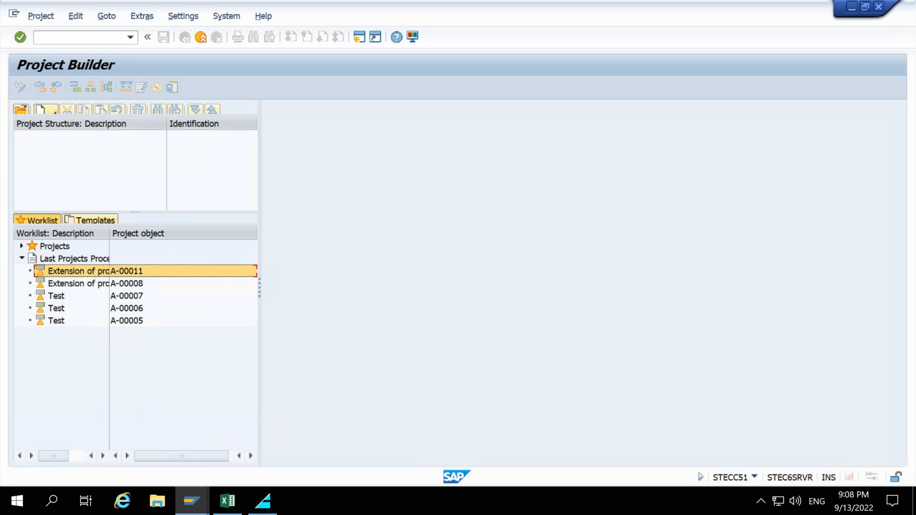
{"action": "left_click", "coordinate": [22, 246]}
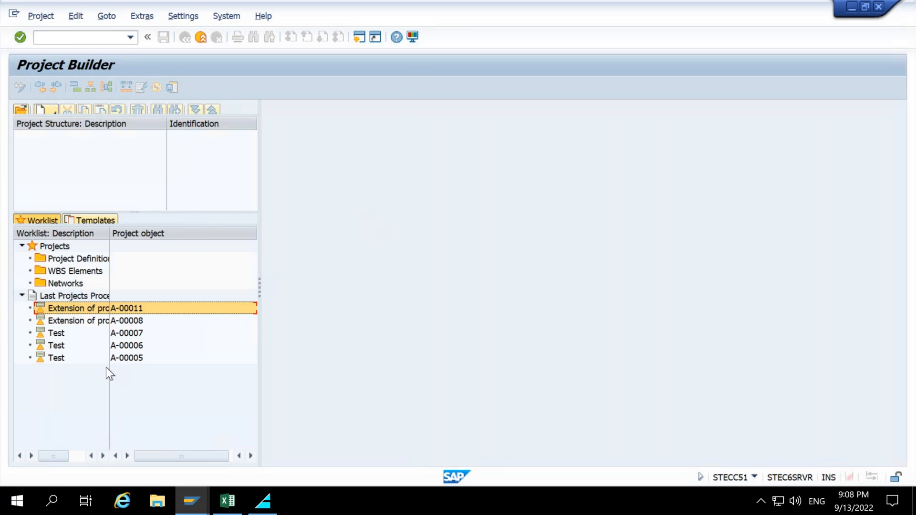
{"action": "mouse_move", "coordinate": [23, 250]}
{"action": "left_mouse_down"}
{"action": "mouse_move", "coordinate": [184, 298]}
{"action": "mouse_move", "coordinate": [265, 294]}
{"action": "mouse_move", "coordinate": [246, 292]}
{"action": "left_mouse_up"}
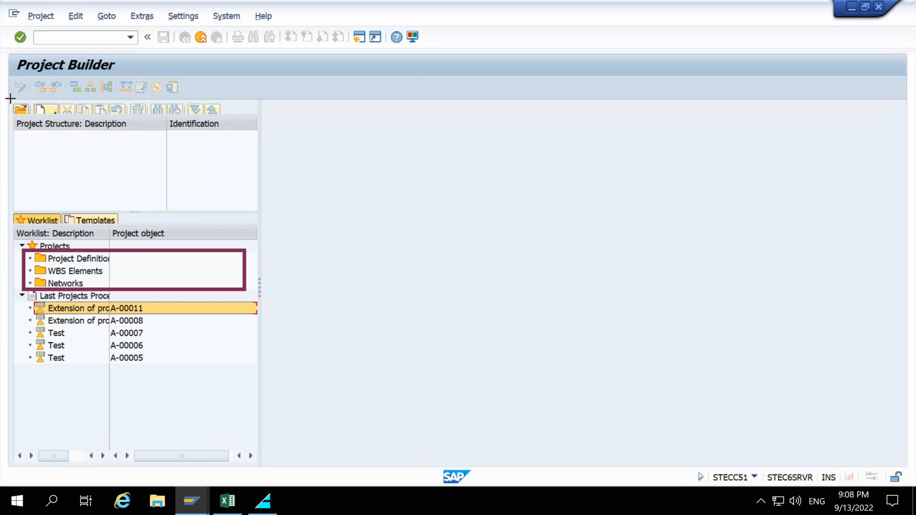
{"action": "left_click_drag", "start_coordinate": [98, 201], "coordinate": [22, 114]}
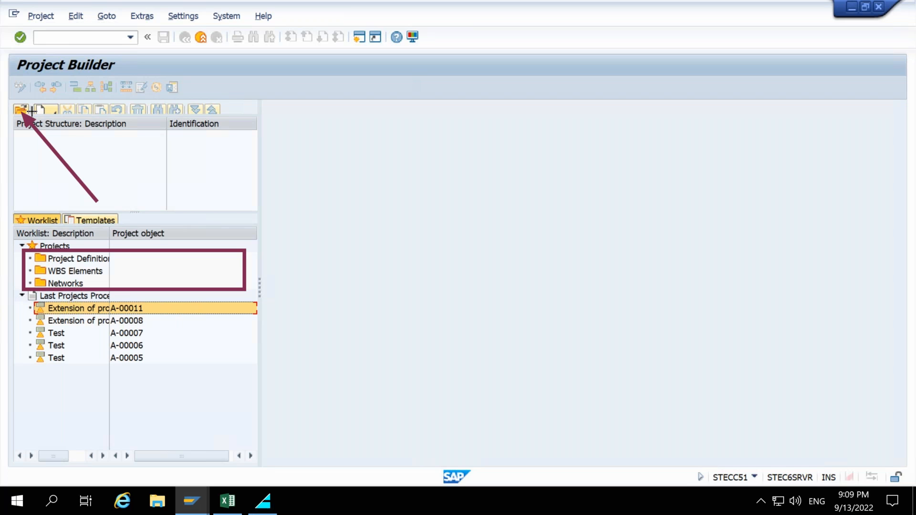
{"action": "mouse_move", "coordinate": [333, 196]}
{"action": "left_mouse_down"}
{"action": "mouse_move", "coordinate": [63, 129]}
{"action": "mouse_move", "coordinate": [54, 112]}
{"action": "left_mouse_up"}
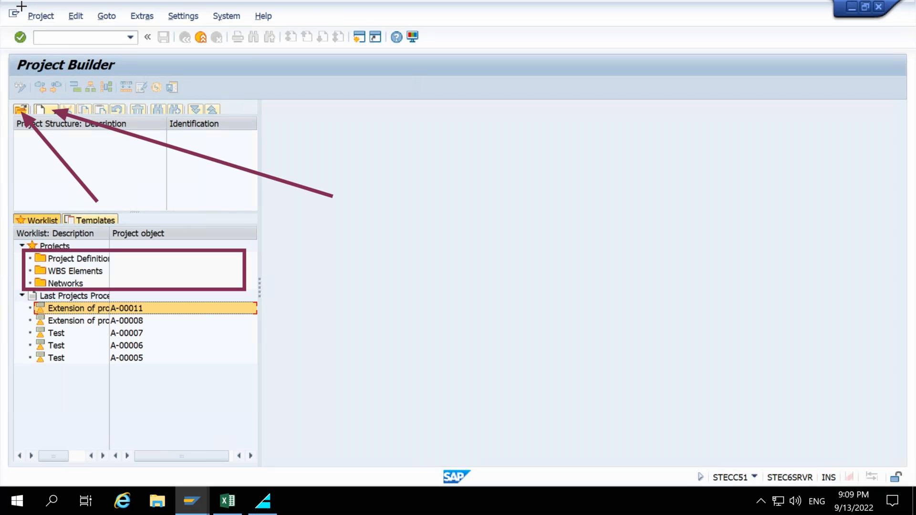
{"action": "left_click_drag", "start_coordinate": [22, 5], "coordinate": [95, 24]}
{"action": "mouse_move", "coordinate": [174, 47]}
{"action": "left_mouse_down"}
{"action": "mouse_move", "coordinate": [409, 81]}
{"action": "mouse_move", "coordinate": [420, 74]}
{"action": "left_mouse_up"}
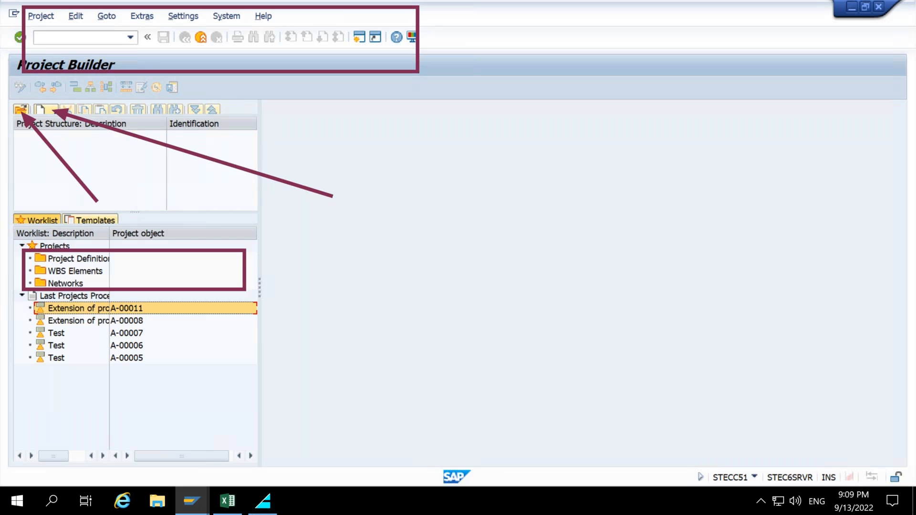
{"action": "key", "text": "Escape"}
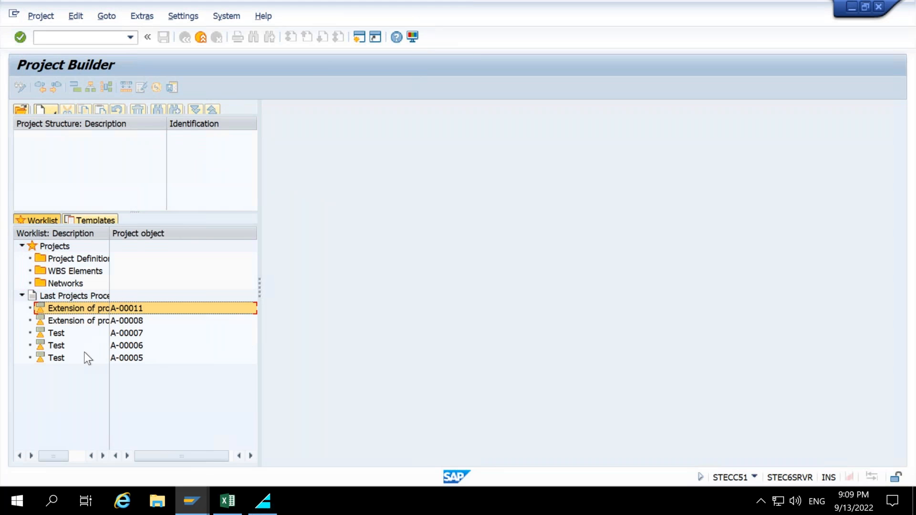
Open project A-00011 from the last projects processed list and examine its structure and detail areas.
{"action": "double_click", "coordinate": [48, 308]}
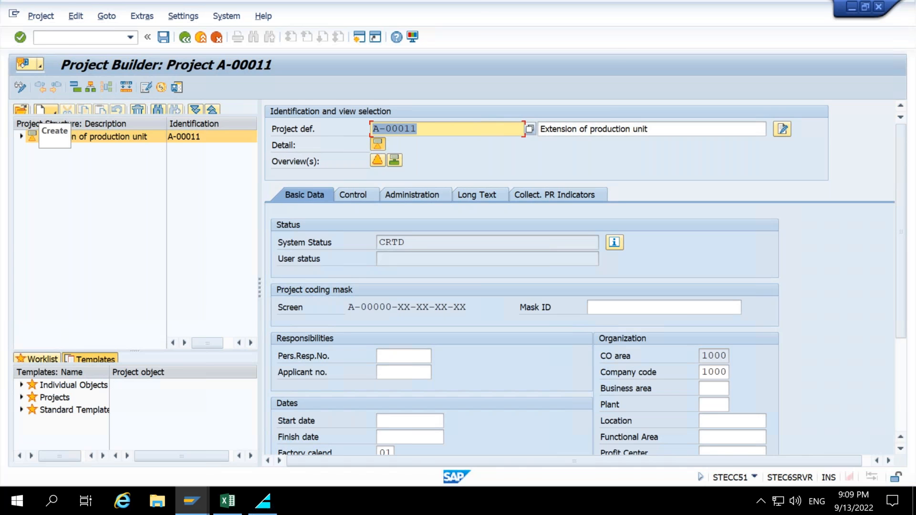
{"action": "mouse_move", "coordinate": [6, 116]}
{"action": "left_mouse_down"}
{"action": "mouse_move", "coordinate": [205, 219]}
{"action": "mouse_move", "coordinate": [263, 329]}
{"action": "mouse_move", "coordinate": [255, 337]}
{"action": "left_mouse_up"}
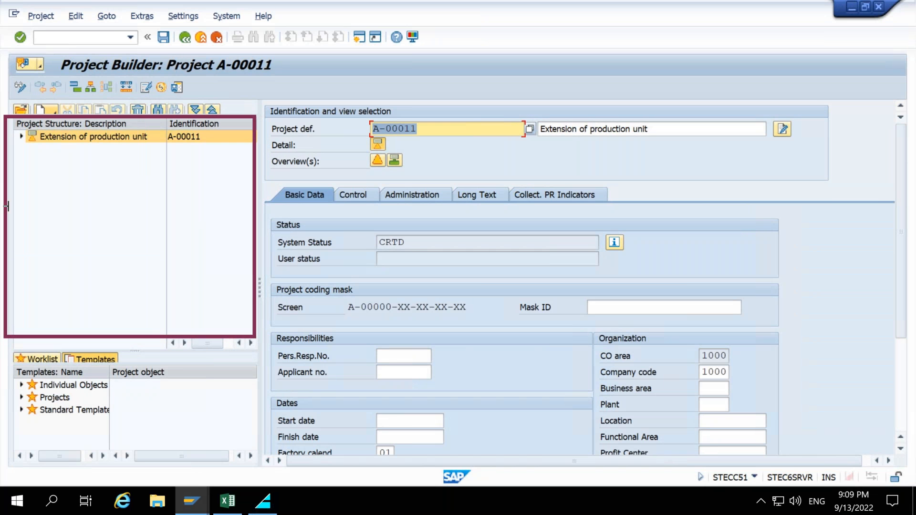
{"action": "mouse_move", "coordinate": [282, 340]}
{"action": "left_mouse_down"}
{"action": "mouse_move", "coordinate": [201, 245]}
{"action": "mouse_move", "coordinate": [46, 148]}
{"action": "left_mouse_up"}
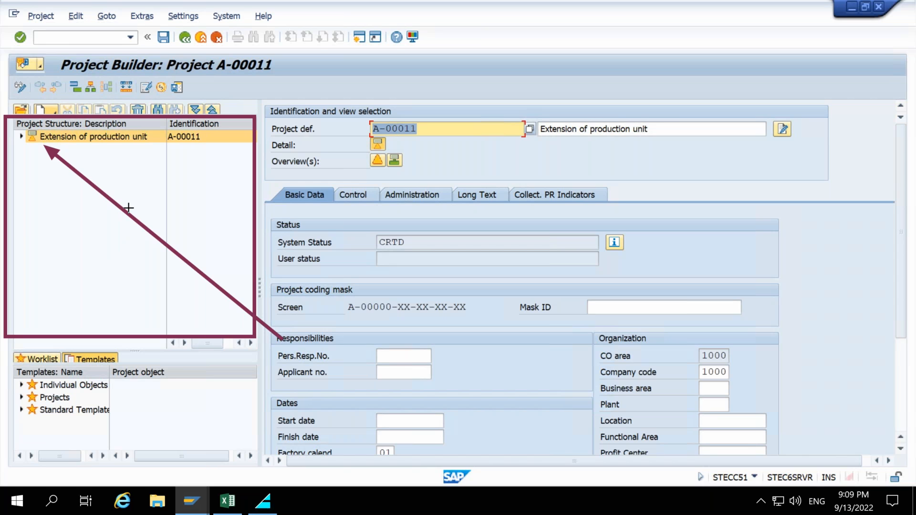
{"action": "mouse_move", "coordinate": [264, 102]}
{"action": "left_mouse_down"}
{"action": "mouse_move", "coordinate": [617, 351]}
{"action": "mouse_move", "coordinate": [539, 314]}
{"action": "left_mouse_up"}
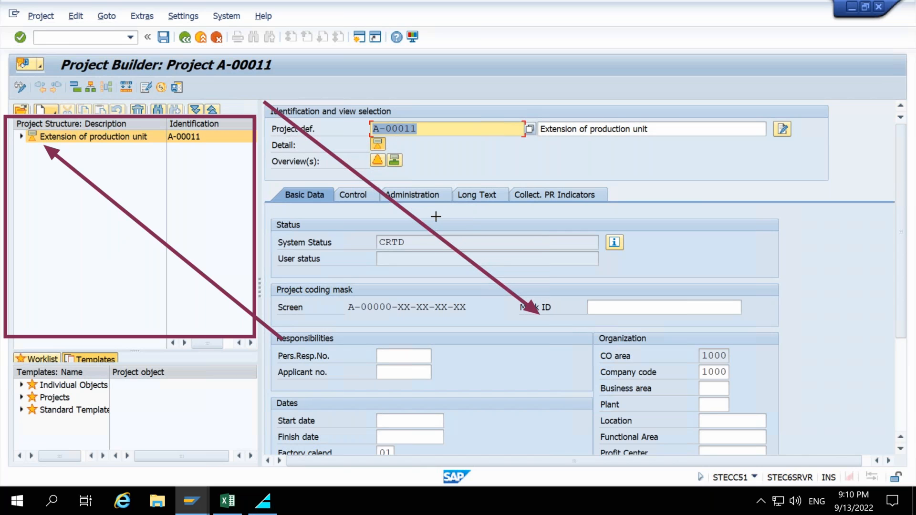
{"action": "key", "text": "ctrl+z"}
{"action": "left_click_drag", "start_coordinate": [257, 96], "coordinate": [687, 325]}
{"action": "mouse_move", "coordinate": [774, 406]}
{"action": "left_mouse_down"}
{"action": "mouse_move", "coordinate": [858, 458]}
{"action": "mouse_move", "coordinate": [890, 458]}
{"action": "left_mouse_up"}
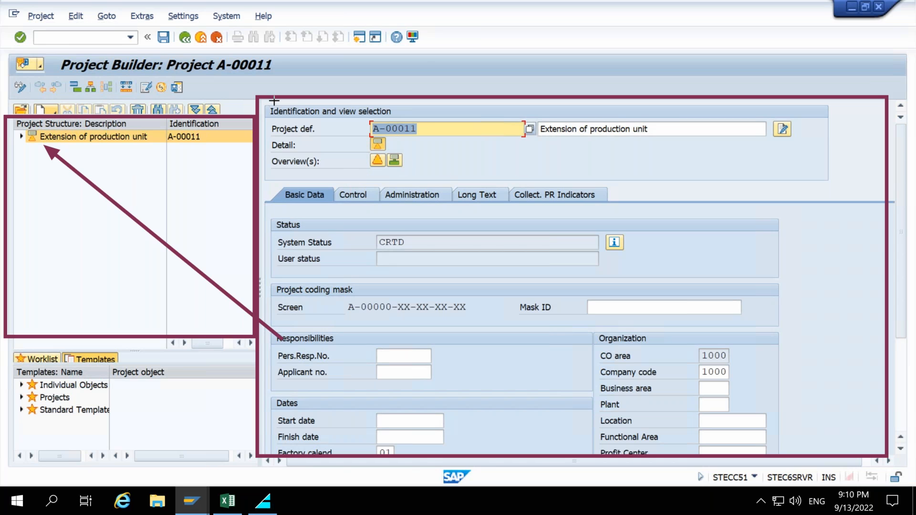
{"action": "mouse_move", "coordinate": [264, 101]}
{"action": "left_mouse_down"}
{"action": "mouse_move", "coordinate": [374, 149]}
{"action": "mouse_move", "coordinate": [607, 186]}
{"action": "left_mouse_up"}
{"action": "mouse_move", "coordinate": [683, 192]}
{"action": "left_mouse_down"}
{"action": "mouse_move", "coordinate": [797, 197]}
{"action": "mouse_move", "coordinate": [821, 178]}
{"action": "left_mouse_up"}
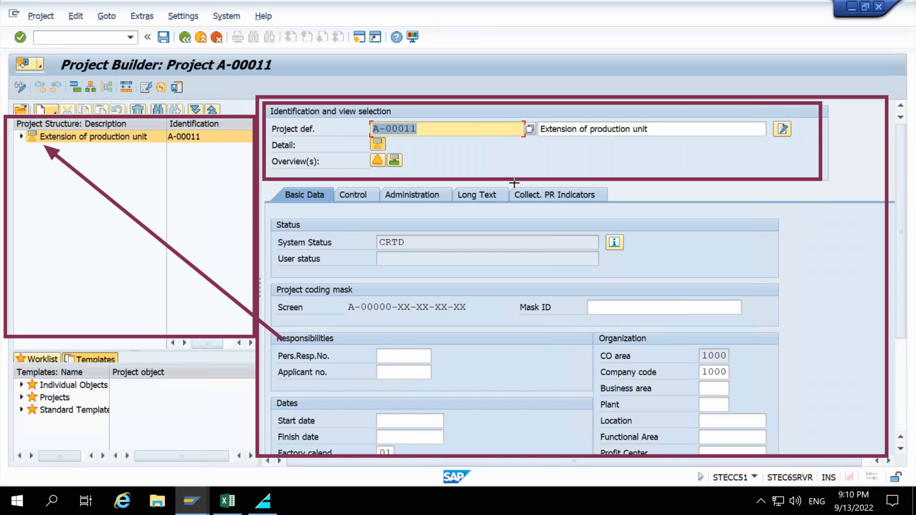
{"action": "mouse_move", "coordinate": [268, 185]}
{"action": "left_mouse_down"}
{"action": "mouse_move", "coordinate": [328, 210]}
{"action": "mouse_move", "coordinate": [451, 215]}
{"action": "left_mouse_up"}
{"action": "left_click_drag", "start_coordinate": [457, 185], "coordinate": [506, 218]}
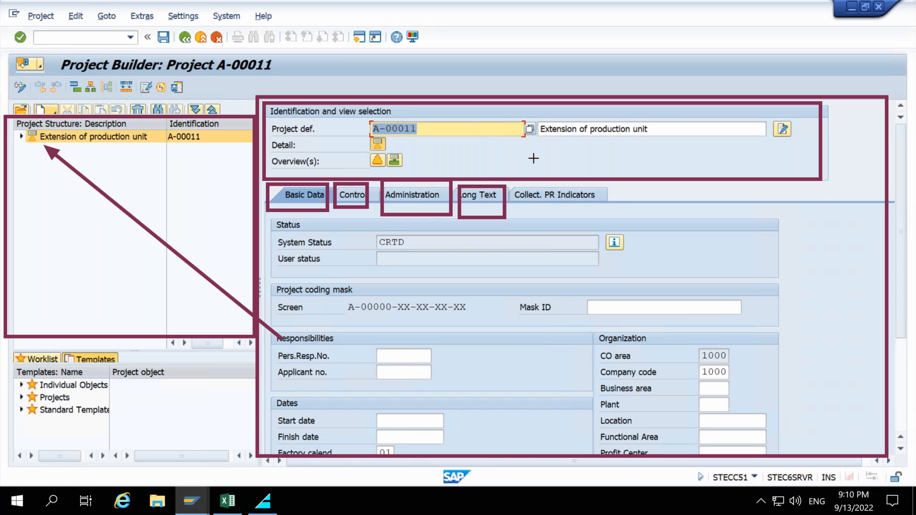
{"action": "key", "text": "Escape"}
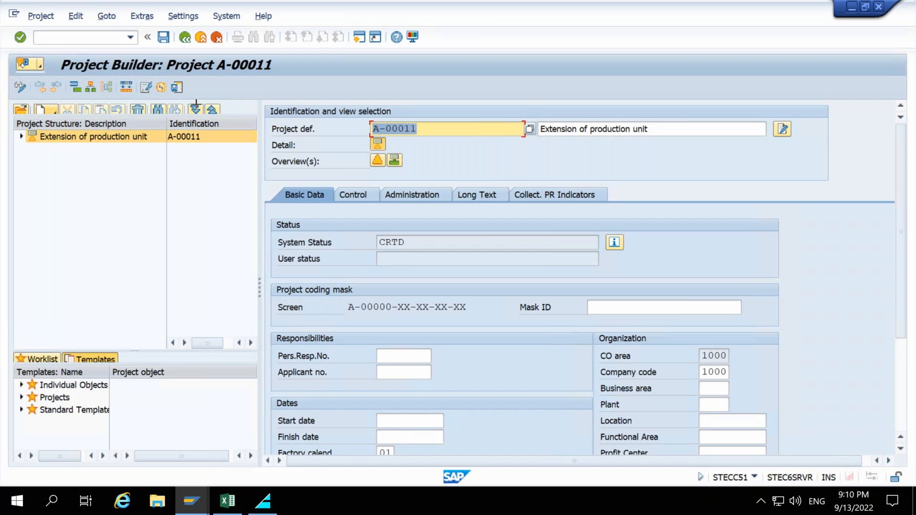
{"action": "left_click_drag", "start_coordinate": [6, 73], "coordinate": [336, 103]}
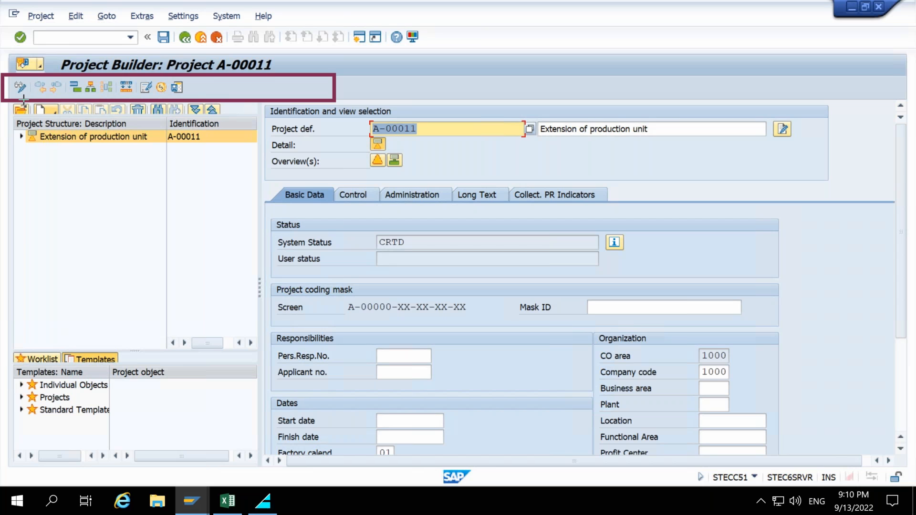
{"action": "mouse_move", "coordinate": [194, 257]}
{"action": "left_mouse_down"}
{"action": "mouse_move", "coordinate": [45, 136]}
{"action": "mouse_move", "coordinate": [27, 93]}
{"action": "left_mouse_up"}
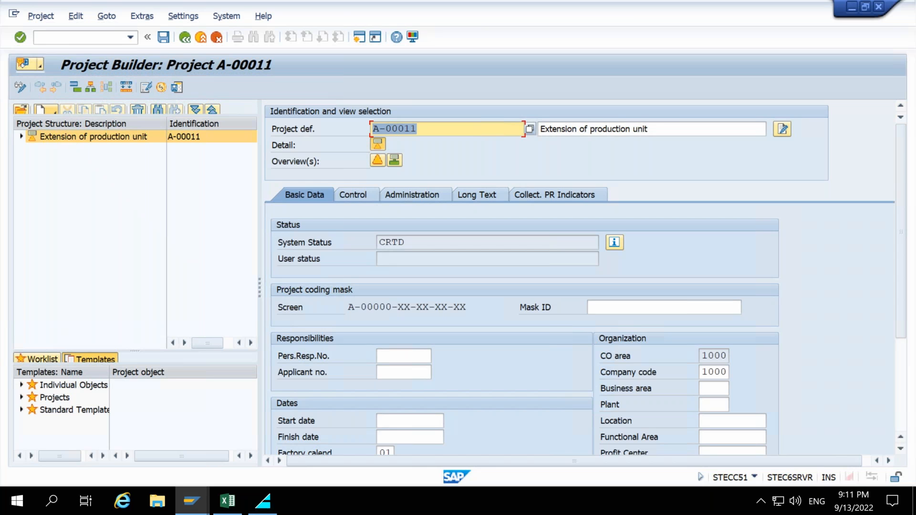
Toggle project A-00011 to display mode and back to change mode.
{"action": "left_click", "coordinate": [81, 214]}
{"action": "left_click", "coordinate": [21, 90]}
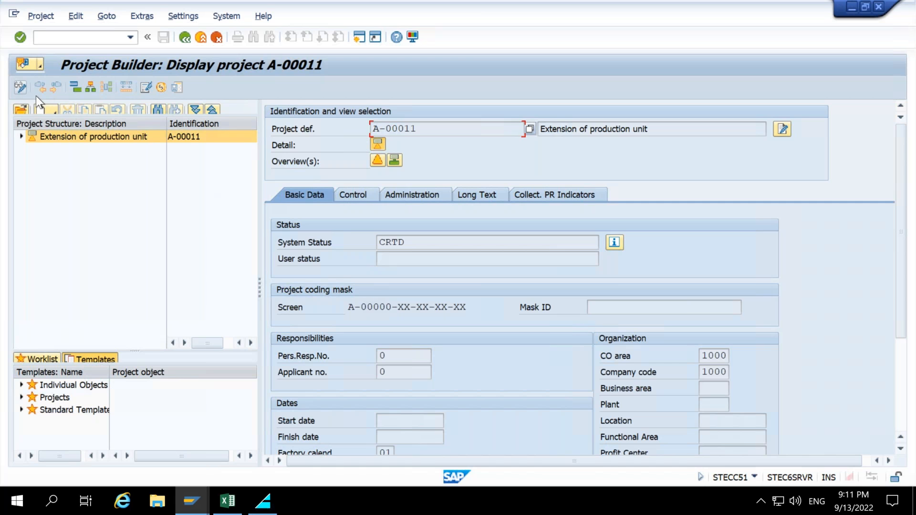
{"action": "left_click", "coordinate": [24, 91]}
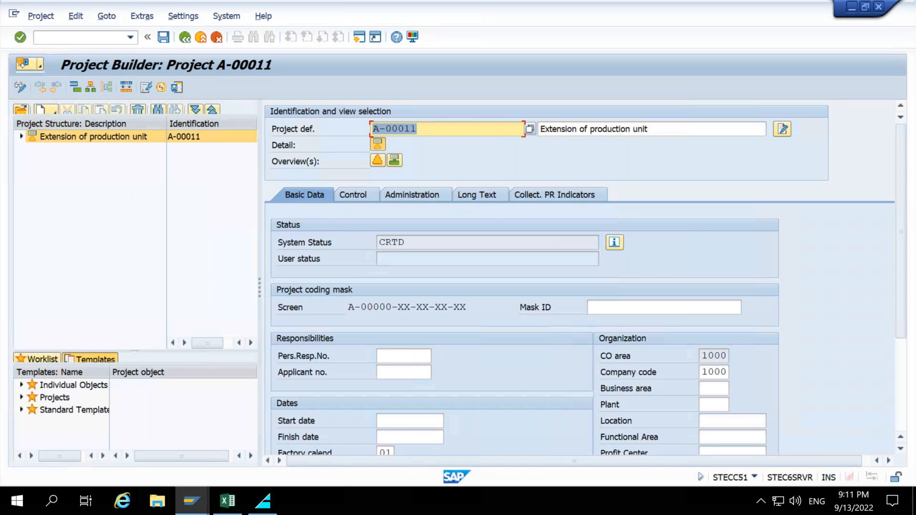
Expand the project definition node in the structure tree, then exit back to the Project Builder start screen.
{"action": "left_click_drag", "start_coordinate": [13, 128], "coordinate": [225, 156]}
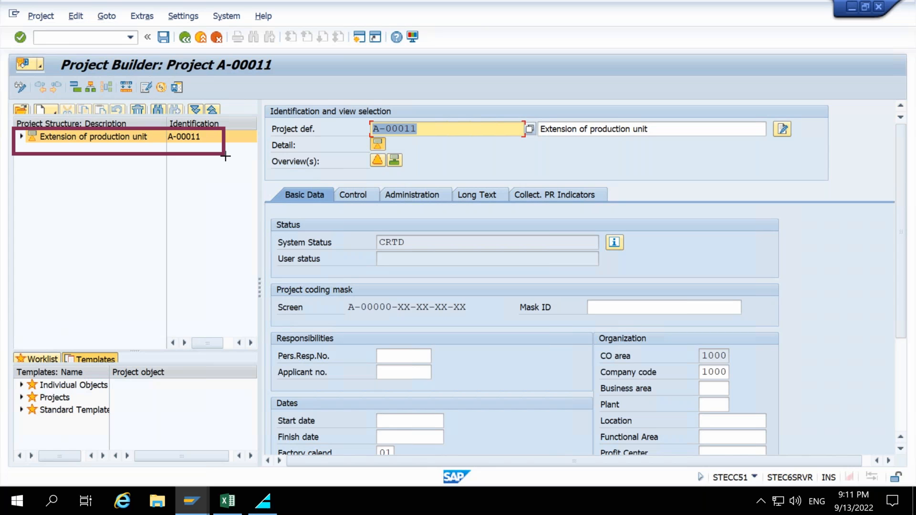
{"action": "left_click_drag", "start_coordinate": [225, 156], "coordinate": [226, 156]}
{"action": "key", "text": "Escape"}
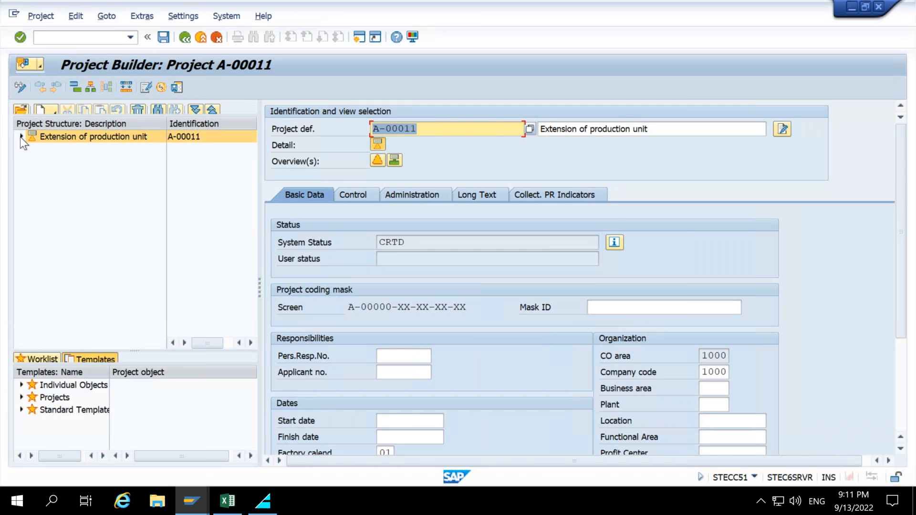
{"action": "left_click", "coordinate": [21, 137]}
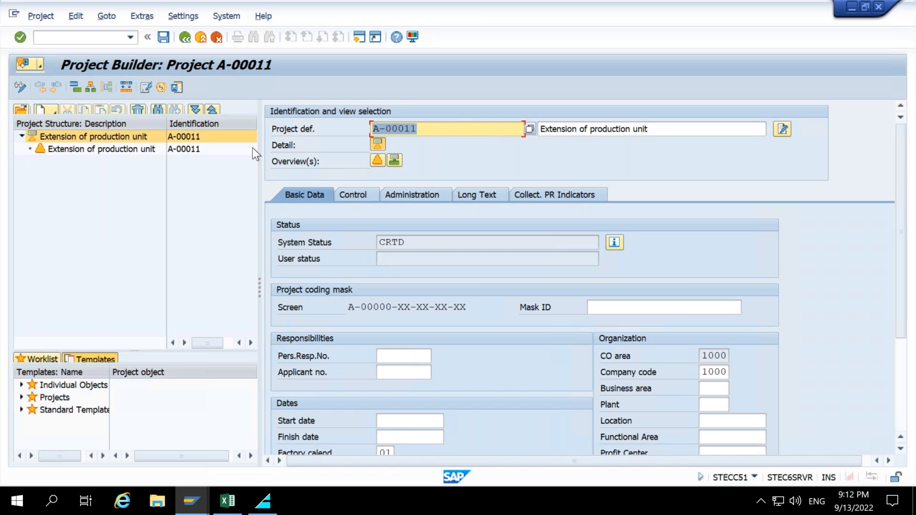
{"action": "left_click", "coordinate": [185, 37]}
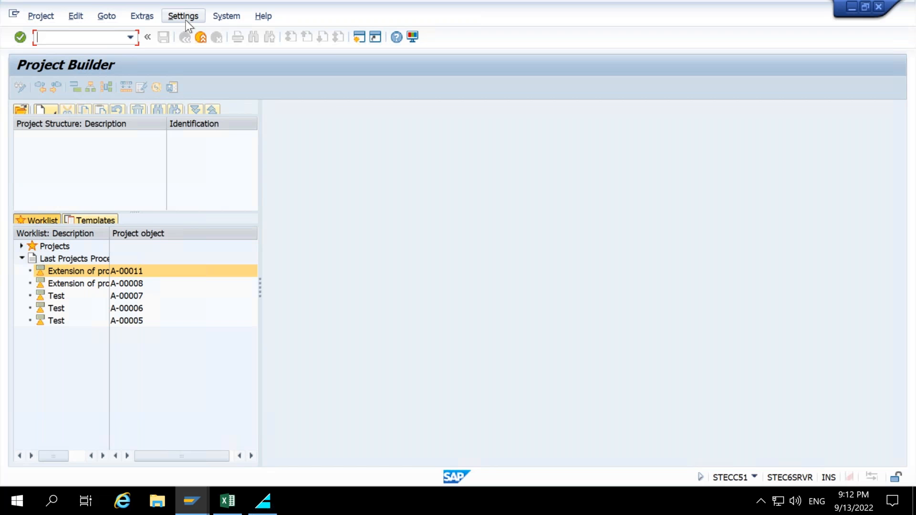
Open the Project Builder user-specific options, set the hierarchy levels to 99, and confirm.
{"action": "left_click", "coordinate": [185, 20]}
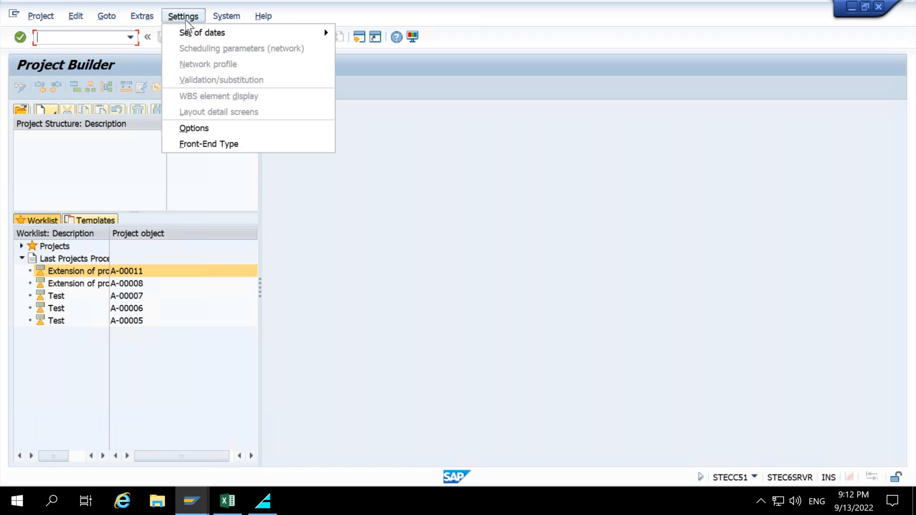
{"action": "left_click", "coordinate": [191, 131]}
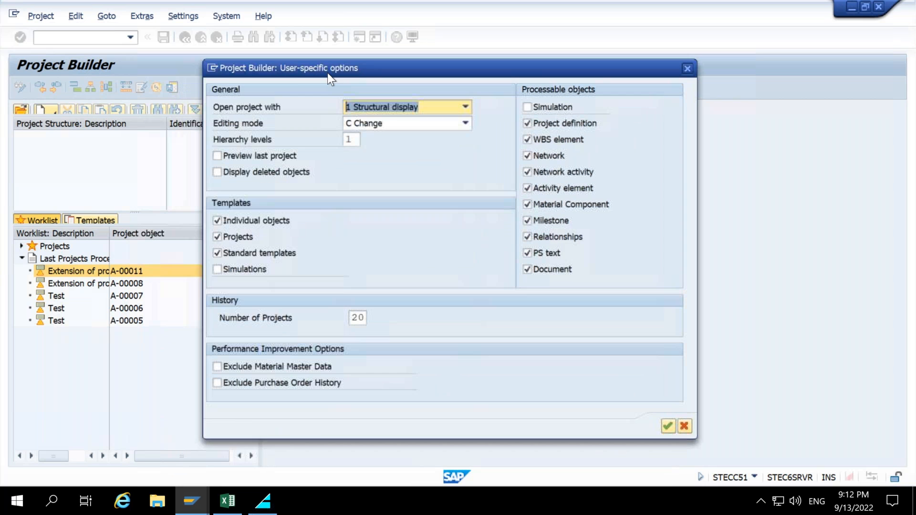
{"action": "left_click_drag", "start_coordinate": [328, 73], "coordinate": [332, 68]}
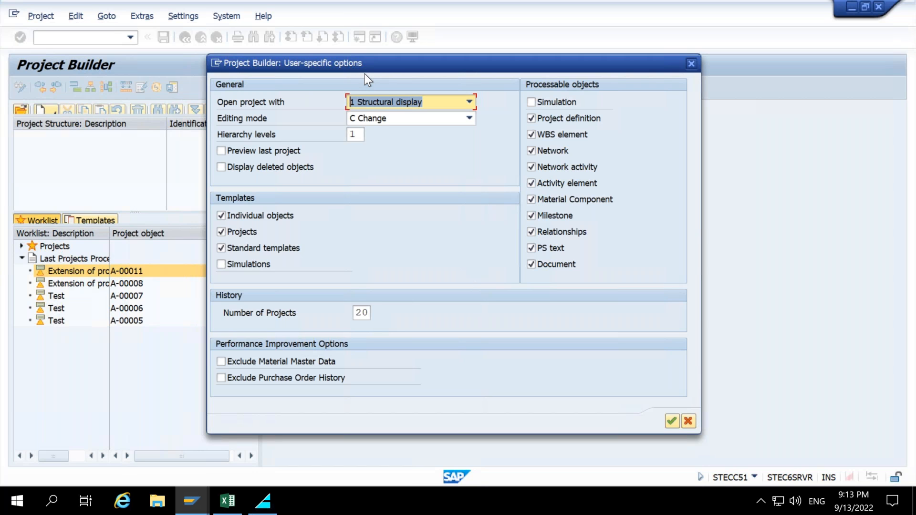
{"action": "left_click", "coordinate": [361, 135]}
{"action": "key", "text": "BackSpace"}
{"action": "type", "text": "99"}
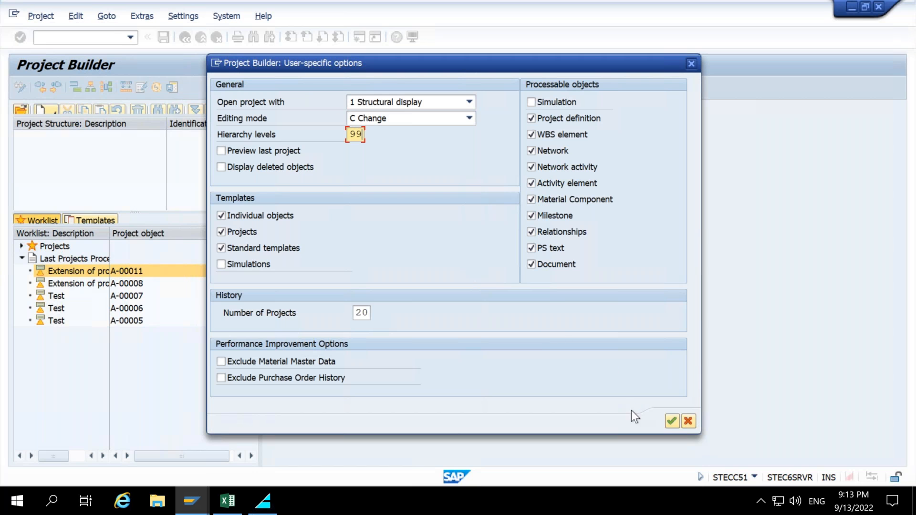
{"action": "left_click", "coordinate": [671, 422]}
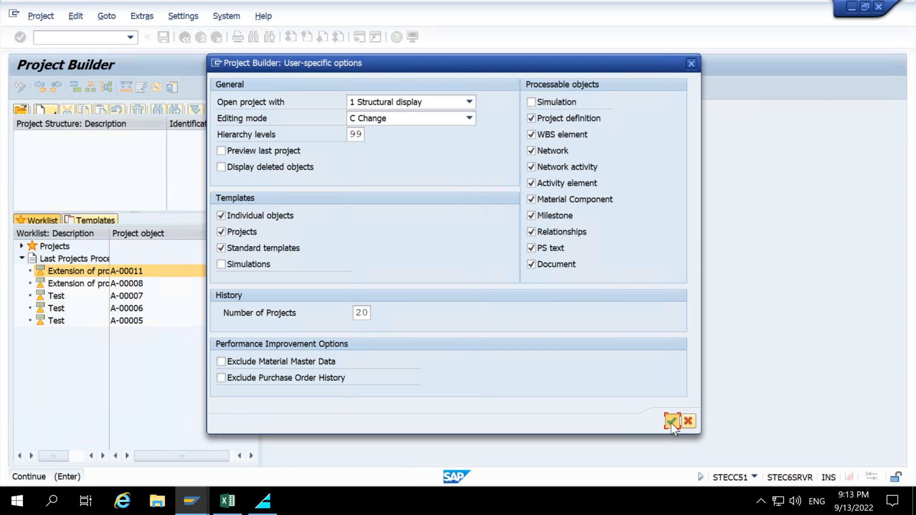
{"action": "left_click", "coordinate": [671, 423]}
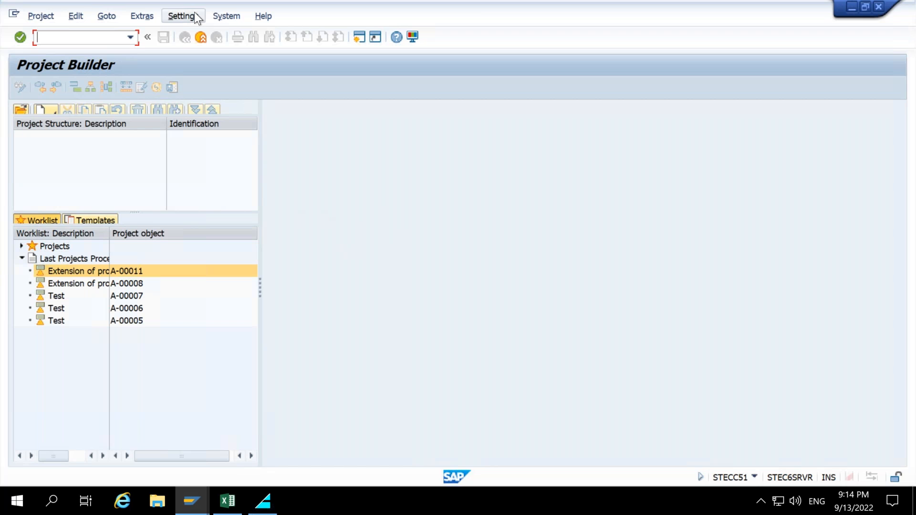
Open project A-00011 from the last projects processed list to view its structure, then exit to the SAP Easy Access menu.
{"action": "left_click", "coordinate": [65, 273]}
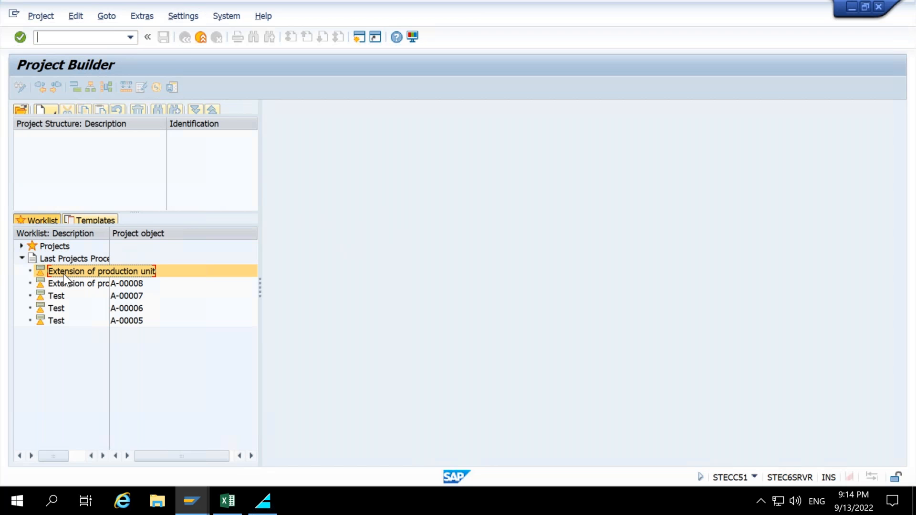
{"action": "double_click", "coordinate": [64, 274]}
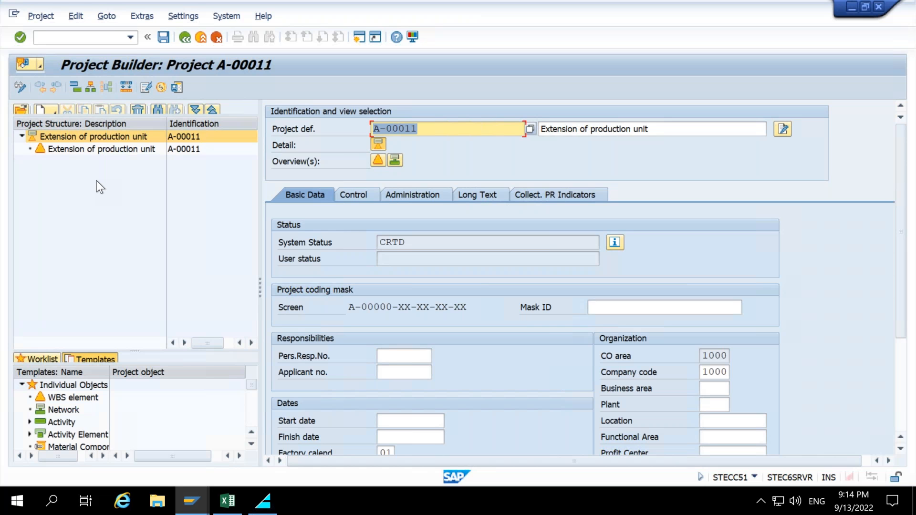
{"action": "left_click", "coordinate": [199, 41]}
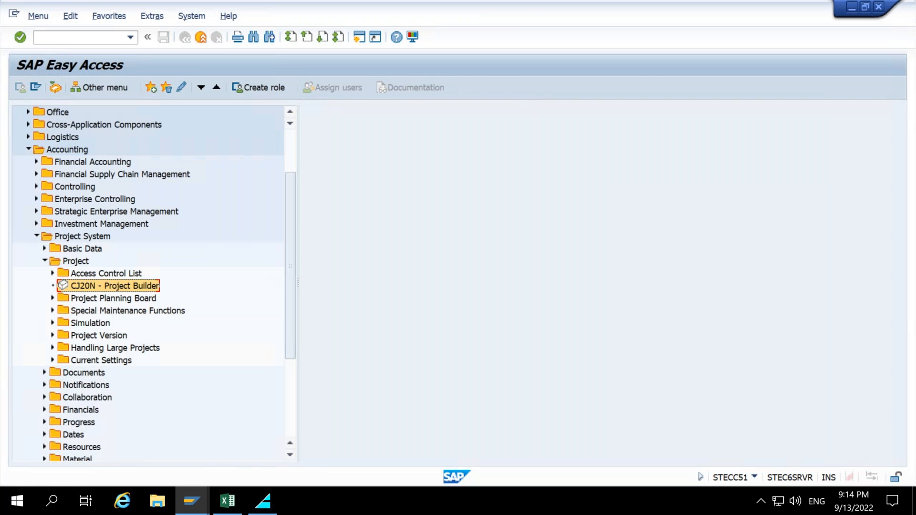
Switch to Excel and examine the WBS House Construction diagram with its deliverable and work package levels.
{"action": "key", "text": "alt+Tab"}
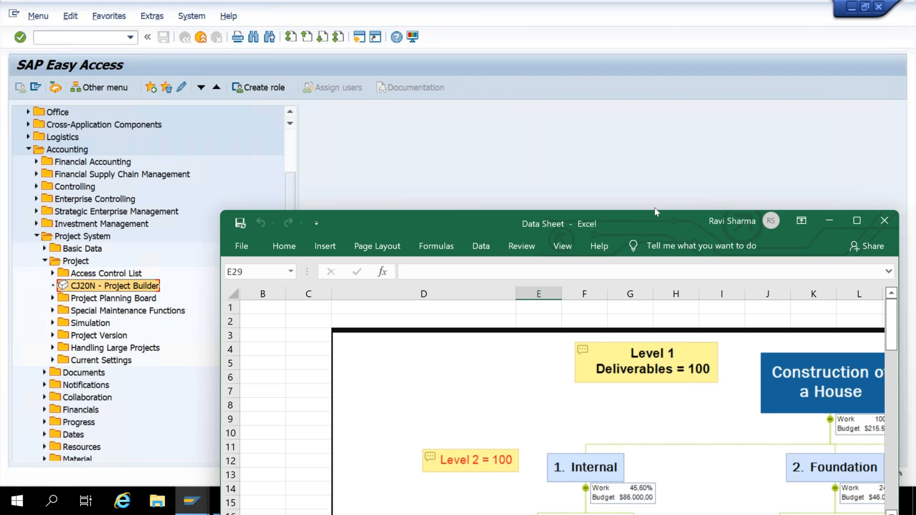
{"action": "left_click_drag", "start_coordinate": [654, 207], "coordinate": [656, 0]}
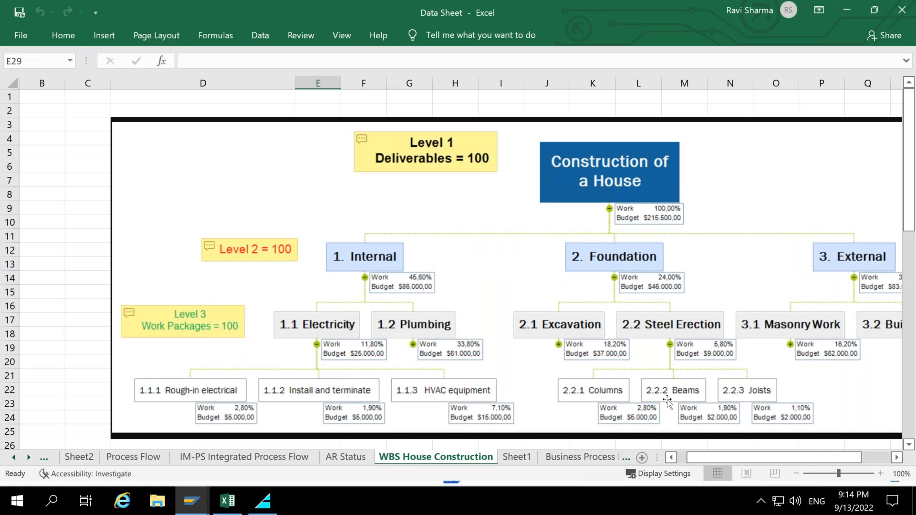
{"action": "left_click_drag", "start_coordinate": [720, 457], "coordinate": [732, 454]}
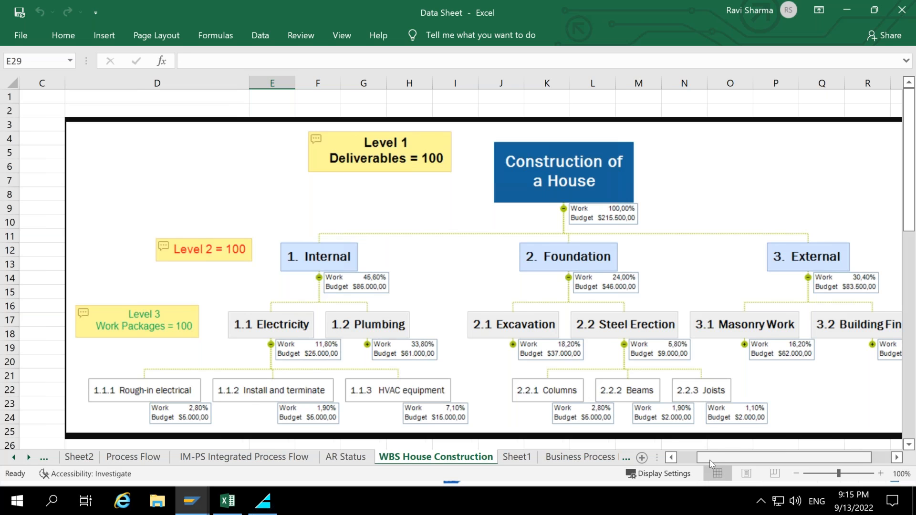
{"action": "left_click_drag", "start_coordinate": [709, 459], "coordinate": [720, 463]}
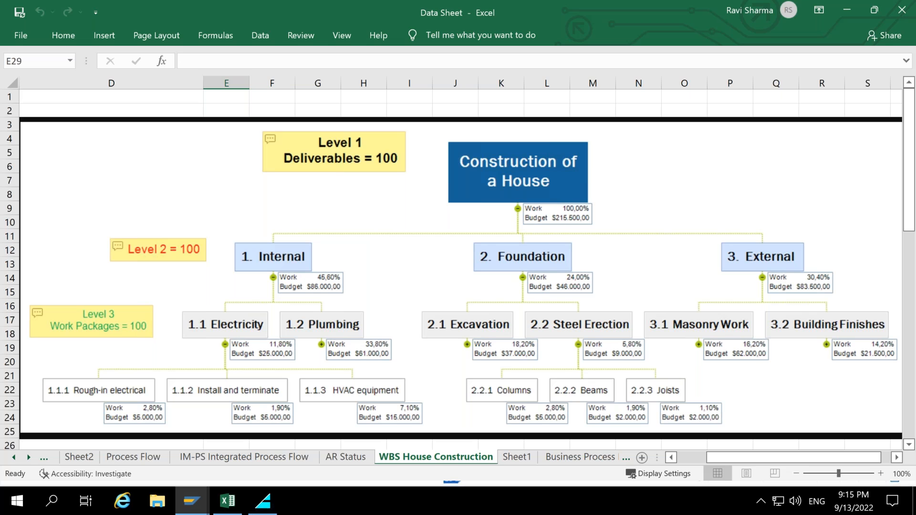
{"action": "key", "text": "alt+Tab"}
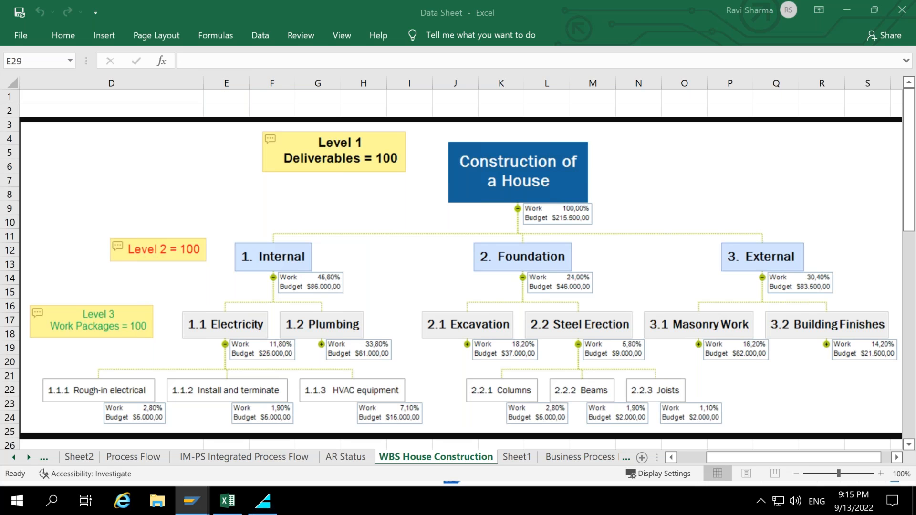
{"action": "mouse_move", "coordinate": [420, 132]}
{"action": "left_mouse_down"}
{"action": "mouse_move", "coordinate": [467, 179]}
{"action": "mouse_move", "coordinate": [588, 226]}
{"action": "mouse_move", "coordinate": [623, 228]}
{"action": "left_mouse_up"}
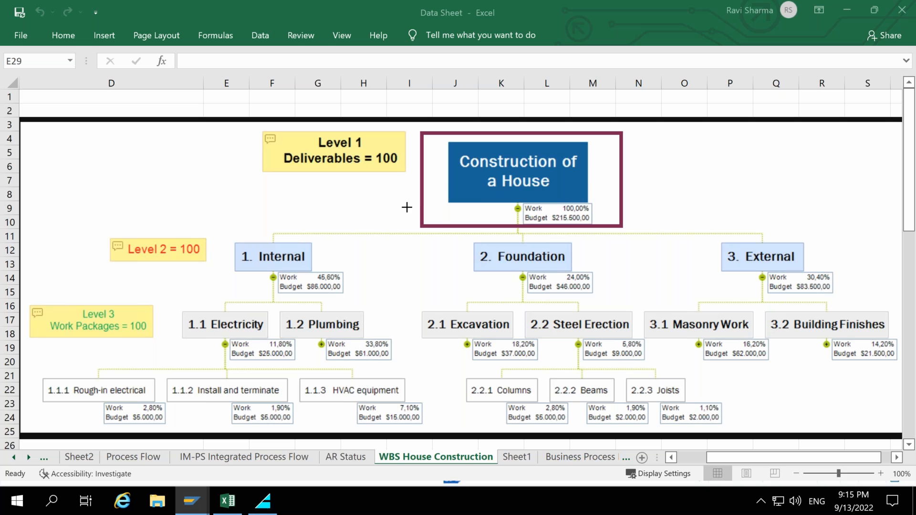
{"action": "left_click_drag", "start_coordinate": [419, 198], "coordinate": [297, 244]}
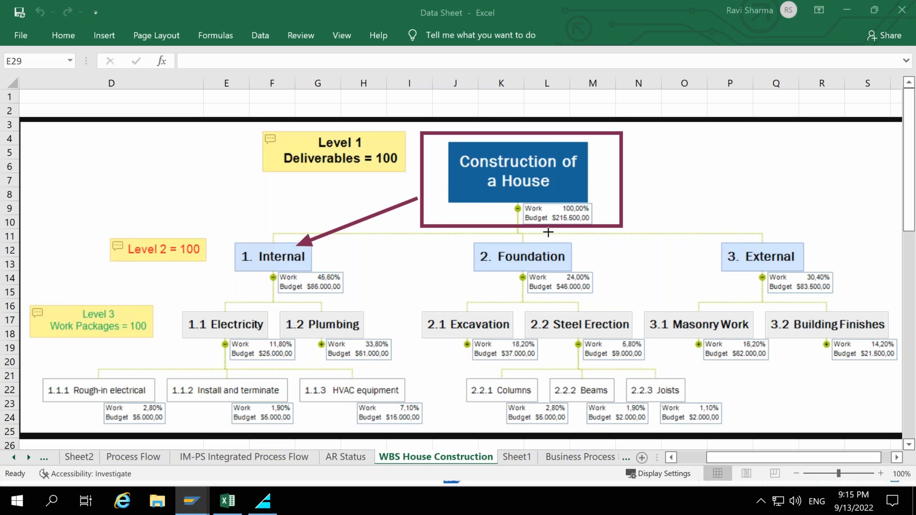
{"action": "left_click_drag", "start_coordinate": [514, 228], "coordinate": [523, 241]}
{"action": "left_click_drag", "start_coordinate": [624, 201], "coordinate": [737, 240]}
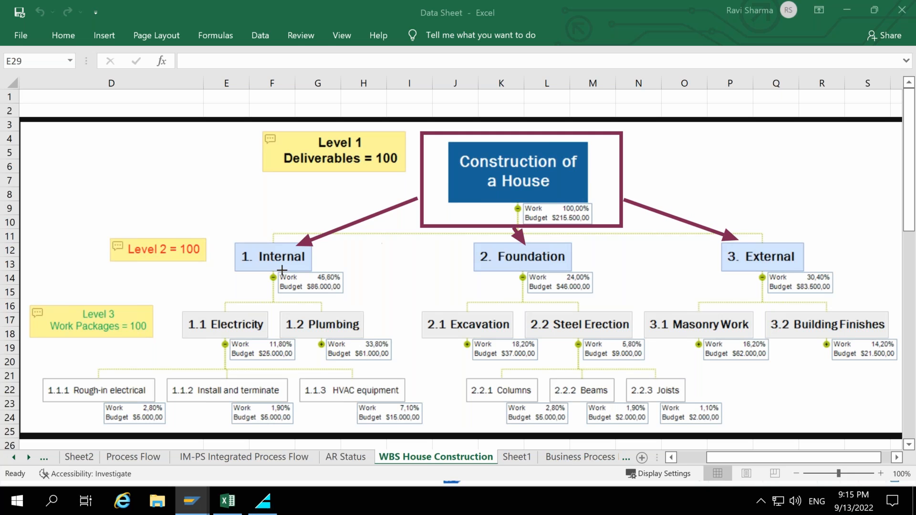
{"action": "left_click_drag", "start_coordinate": [253, 275], "coordinate": [233, 316]}
{"action": "left_click_drag", "start_coordinate": [265, 281], "coordinate": [297, 315]}
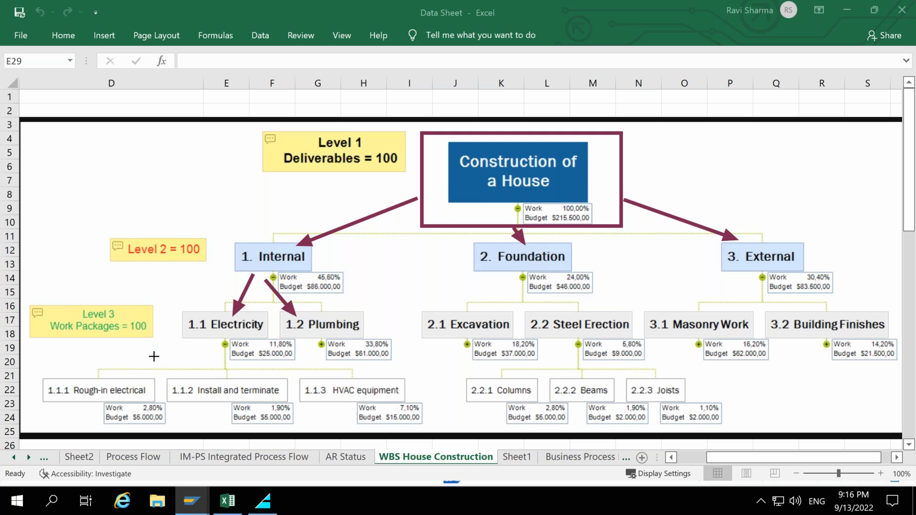
{"action": "left_click_drag", "start_coordinate": [183, 341], "coordinate": [102, 379]}
{"action": "left_click_drag", "start_coordinate": [221, 348], "coordinate": [223, 383]}
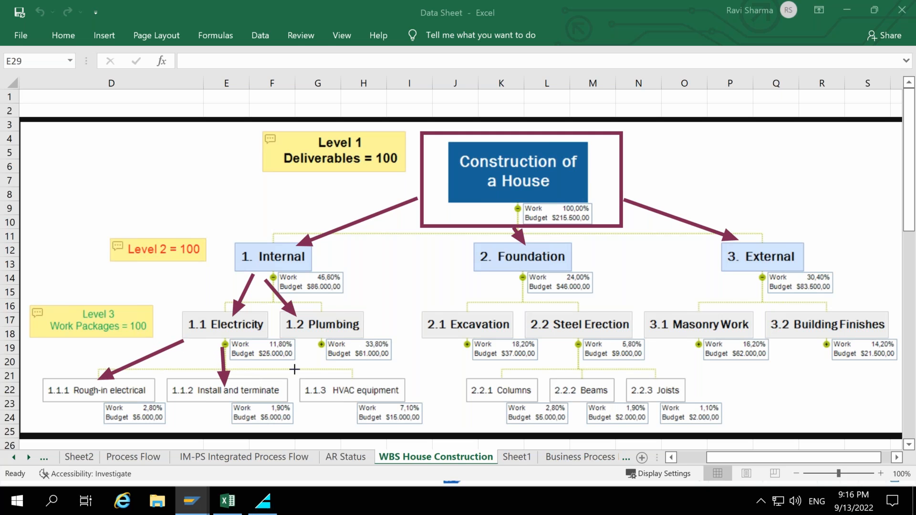
{"action": "left_click_drag", "start_coordinate": [269, 345], "coordinate": [320, 378]}
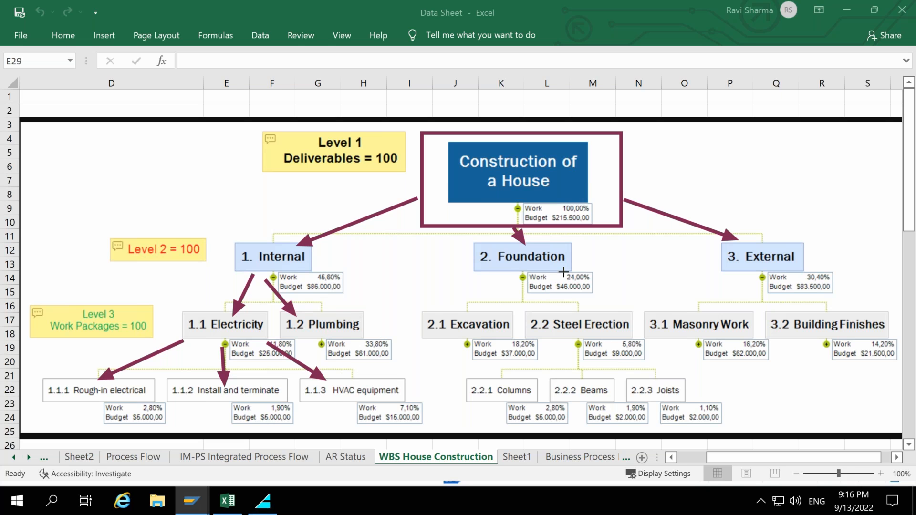
{"action": "left_click_drag", "start_coordinate": [508, 272], "coordinate": [479, 306]}
{"action": "left_click_drag", "start_coordinate": [548, 275], "coordinate": [577, 313]}
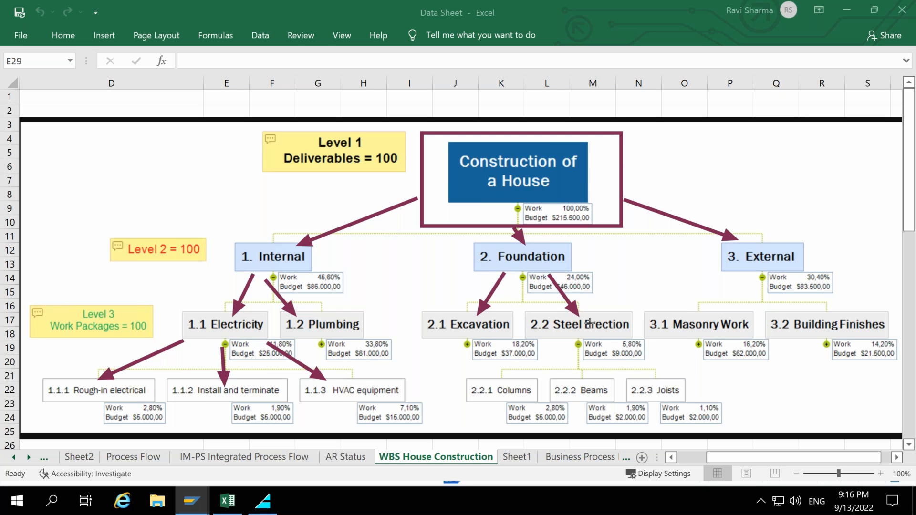
{"action": "mouse_move", "coordinate": [553, 342]}
{"action": "left_mouse_down"}
{"action": "mouse_move", "coordinate": [515, 383]}
{"action": "mouse_move", "coordinate": [579, 384]}
{"action": "left_mouse_up"}
{"action": "left_click_drag", "start_coordinate": [612, 352], "coordinate": [648, 378]}
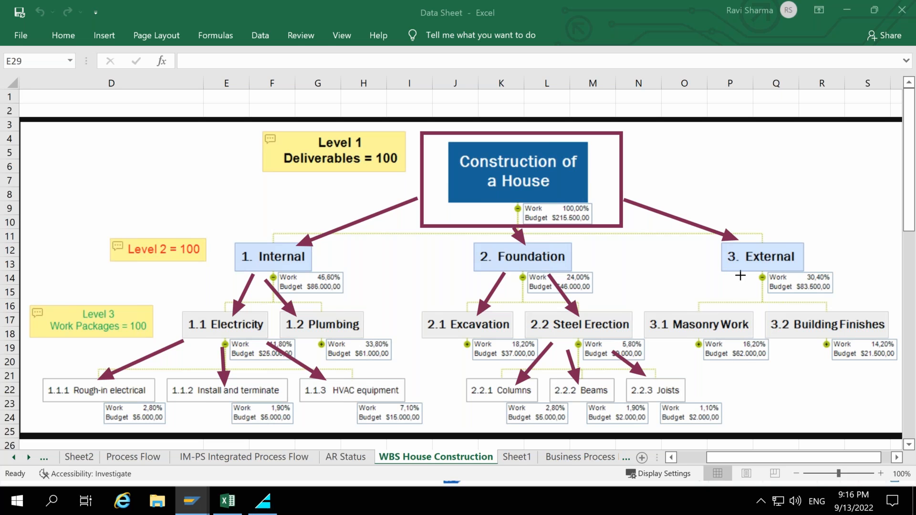
{"action": "left_click_drag", "start_coordinate": [742, 274], "coordinate": [714, 313]}
{"action": "left_click_drag", "start_coordinate": [753, 285], "coordinate": [788, 309]}
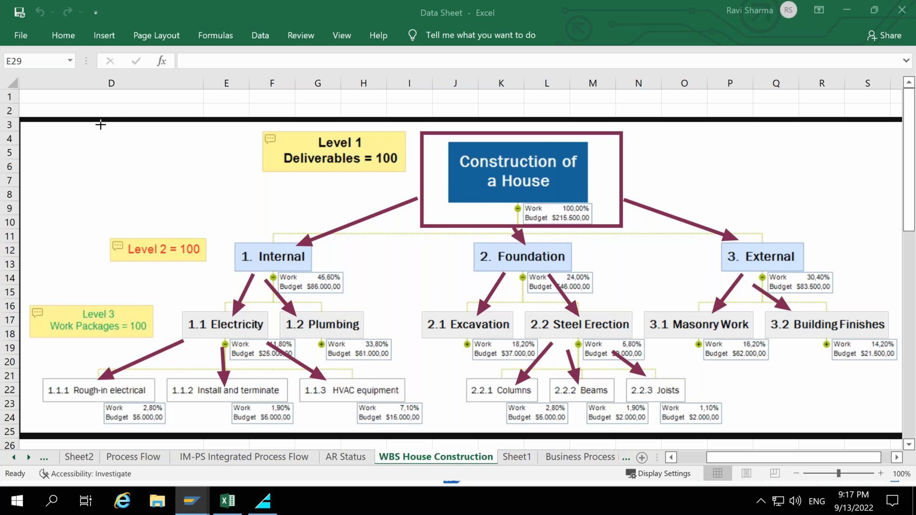
{"action": "left_click_drag", "start_coordinate": [32, 123], "coordinate": [896, 361]}
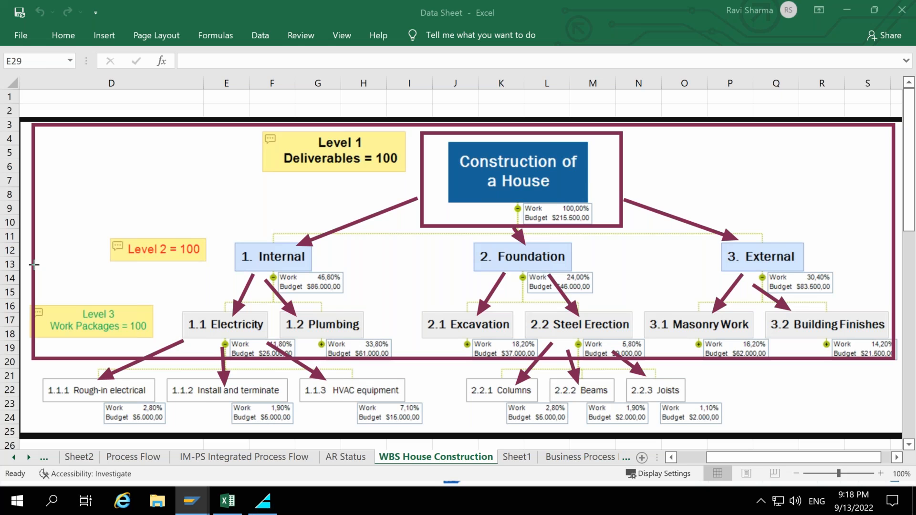
{"action": "key", "text": "Escape"}
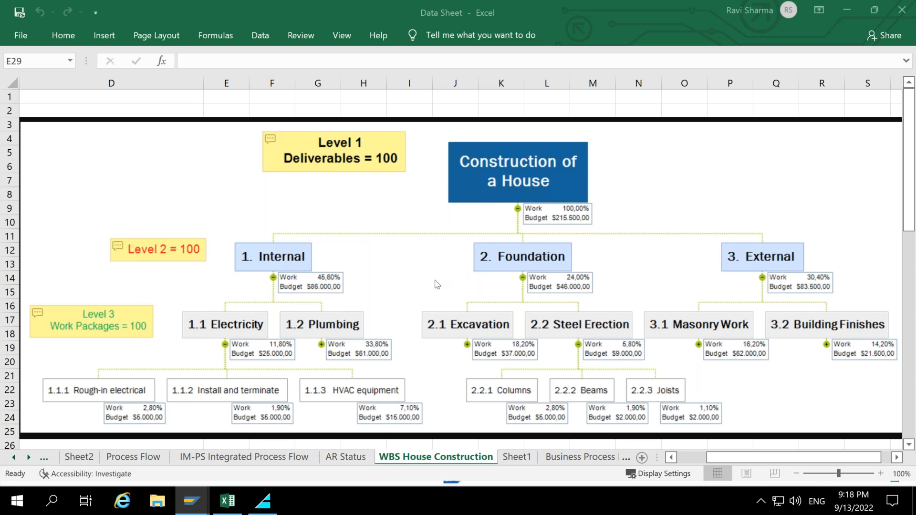
Switch back to SAP and launch CJ20N - Project Builder from the Easy Access menu.
{"action": "left_click", "coordinate": [192, 503]}
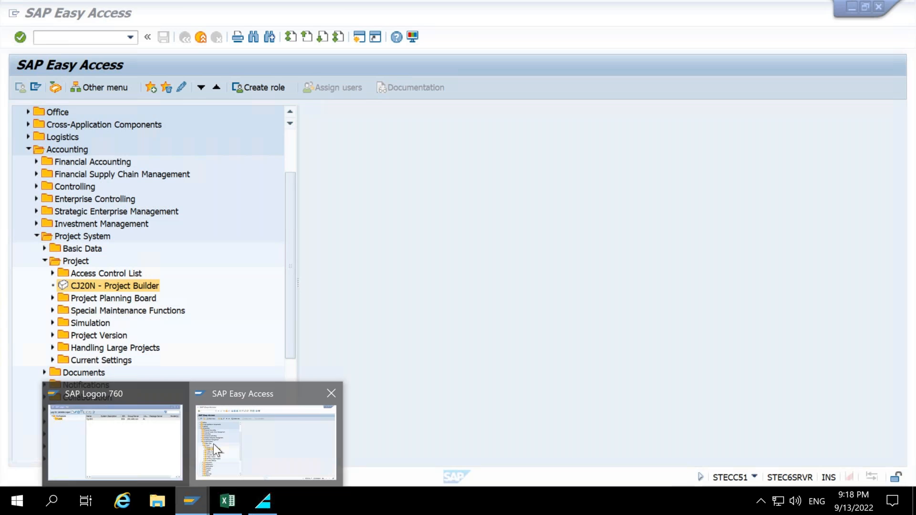
{"action": "left_click", "coordinate": [213, 444]}
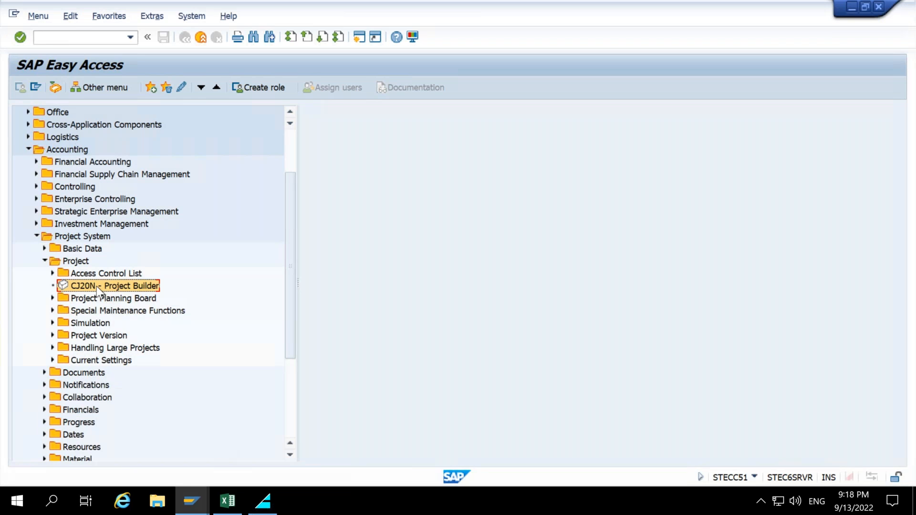
{"action": "double_click", "coordinate": [97, 286]}
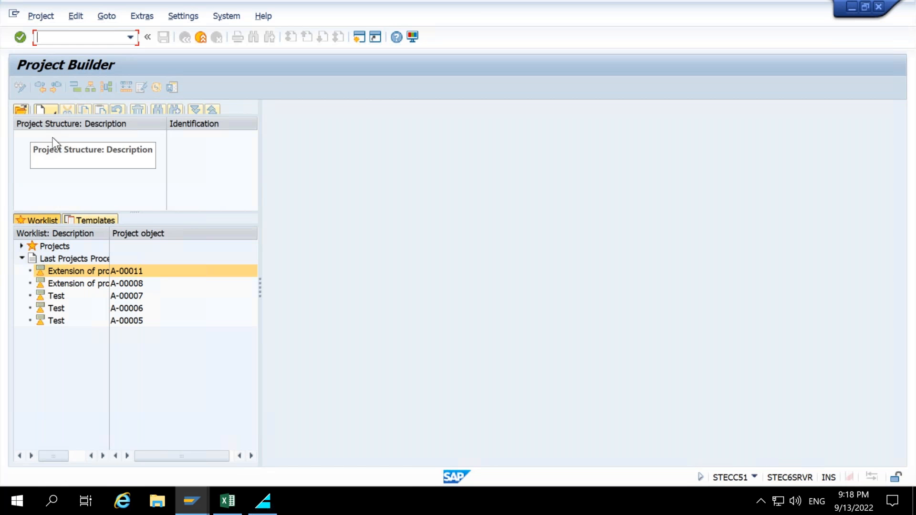
Start creating a new project in Project Builder.
{"action": "left_click", "coordinate": [56, 111]}
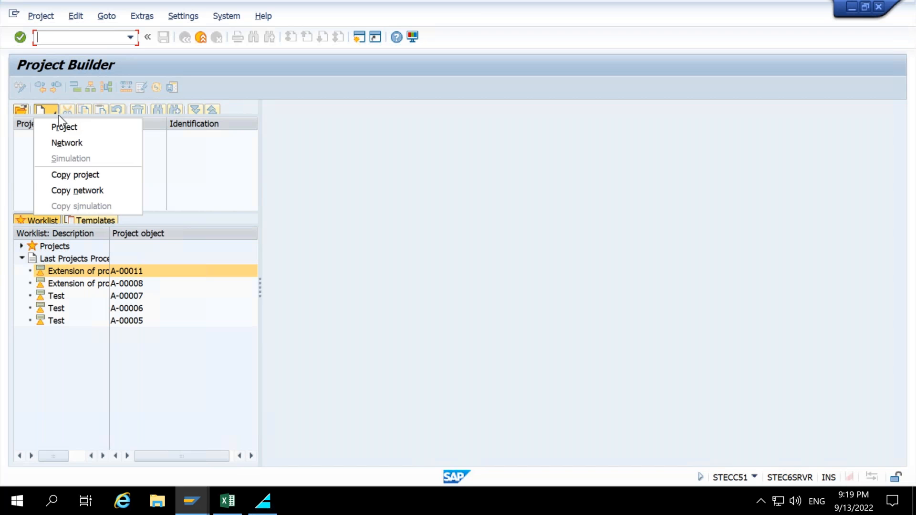
{"action": "left_click", "coordinate": [105, 134]}
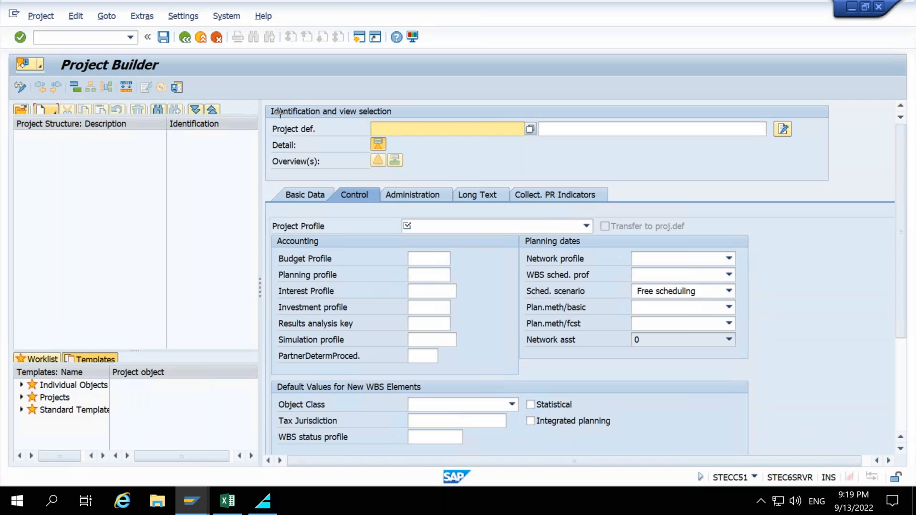
{"action": "mouse_move", "coordinate": [265, 116]}
{"action": "left_mouse_down"}
{"action": "mouse_move", "coordinate": [498, 145]}
{"action": "mouse_move", "coordinate": [542, 141]}
{"action": "left_mouse_up"}
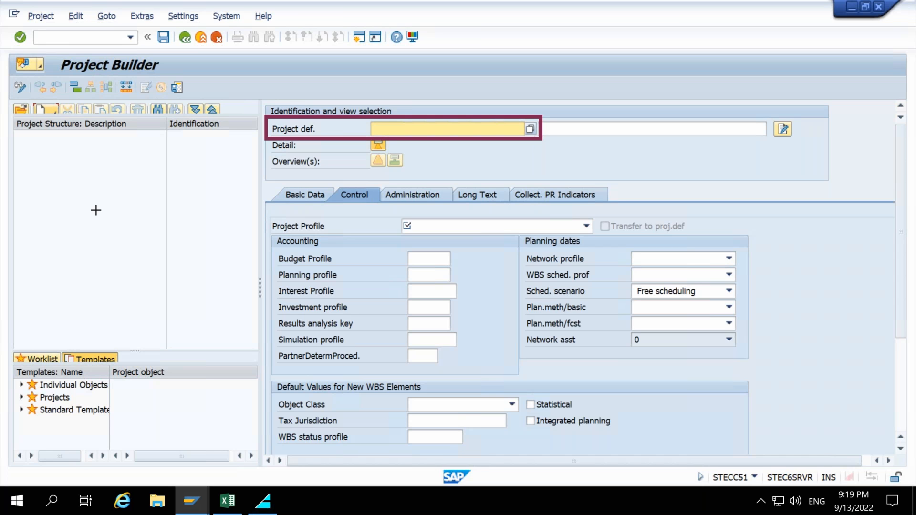
{"action": "key", "text": "Escape"}
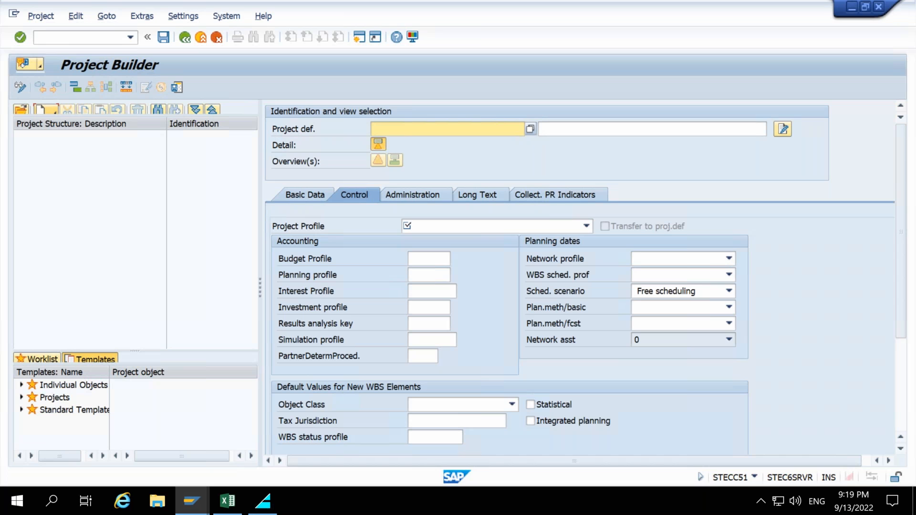
Open the open-number search for the project definition and set the start value to P-0001.
{"action": "left_click", "coordinate": [436, 129]}
{"action": "left_click", "coordinate": [530, 130]}
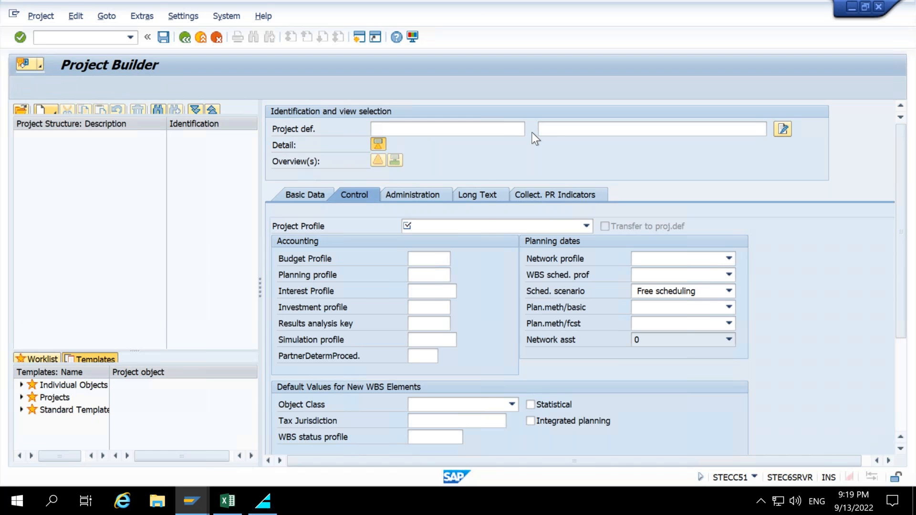
{"action": "type", "text": "000"}
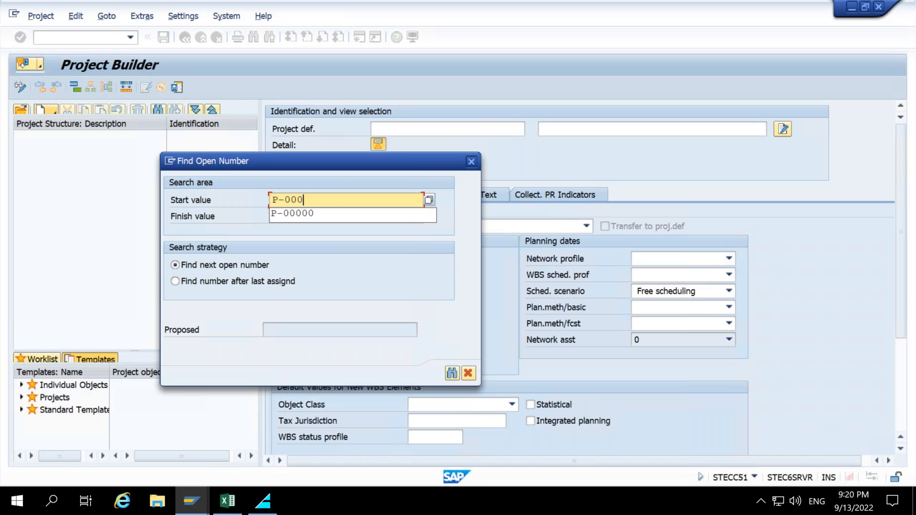
{"action": "type", "text": "01"}
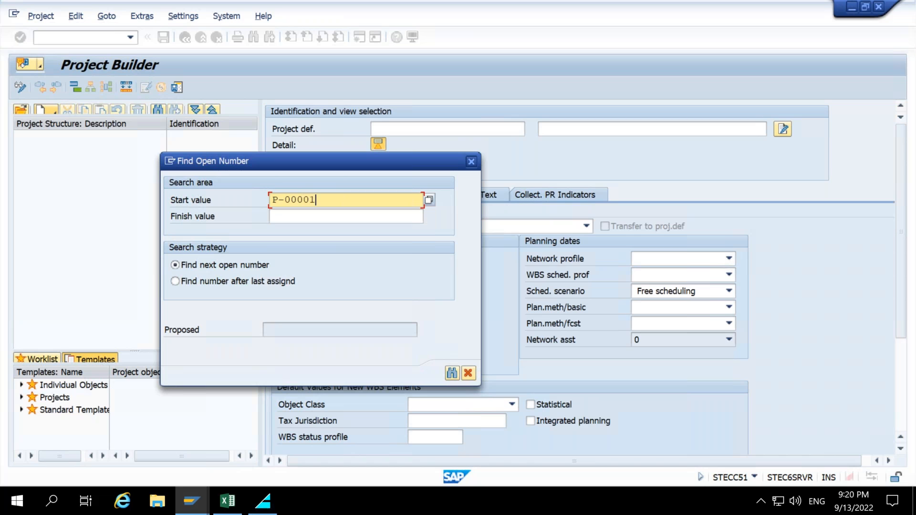
{"action": "key", "text": "Return"}
{"action": "key", "text": "BackSpace"}
{"action": "key", "text": "BackSpace"}
{"action": "key", "text": "BackSpace"}
{"action": "key", "text": "BackSpace"}
{"action": "key", "text": "Tab"}
{"action": "key", "text": "BackSpace"}
{"action": "left_click", "coordinate": [396, 201]}
{"action": "type", "text": "1"}
{"action": "left_click", "coordinate": [330, 213]}
{"action": "left_click", "coordinate": [331, 204]}
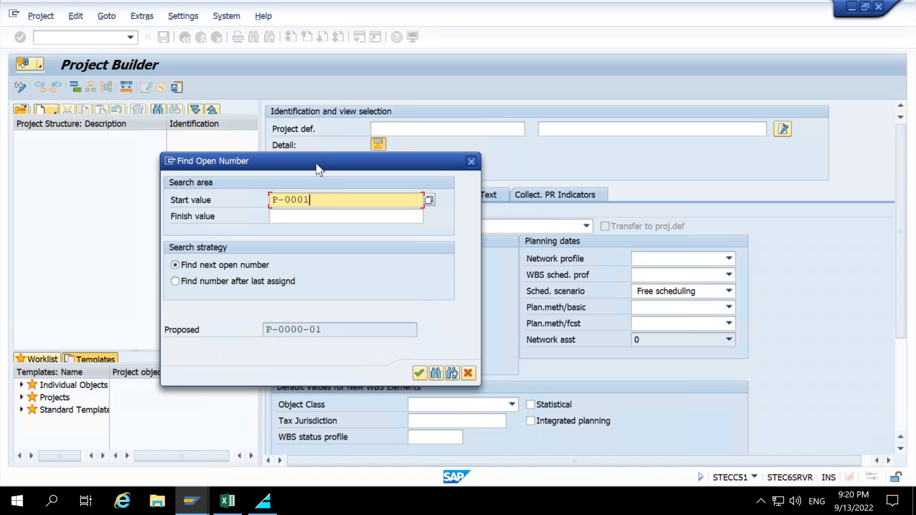
Search for the next open number, accept the proposed P-0001 and confirm it as the project definition.
{"action": "left_click_drag", "start_coordinate": [316, 166], "coordinate": [316, 140]}
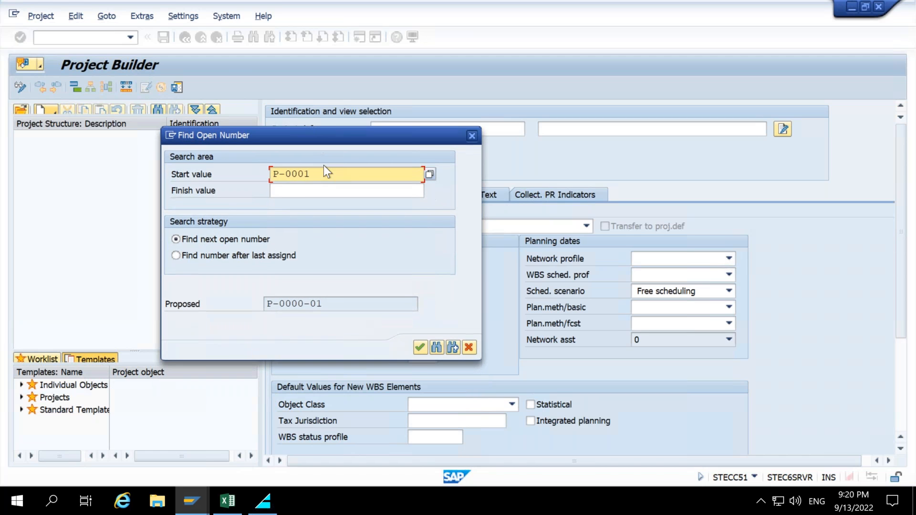
{"action": "left_click_drag", "start_coordinate": [310, 174], "coordinate": [273, 178]}
{"action": "key", "text": "Return"}
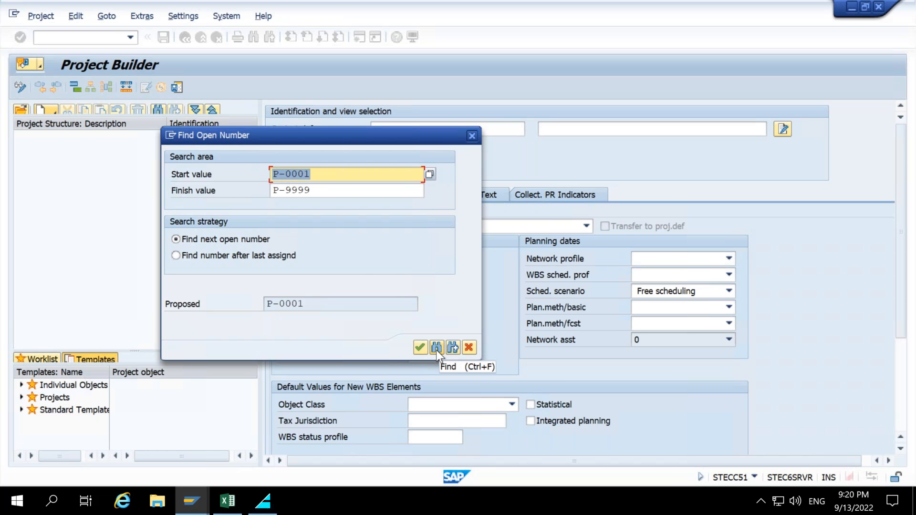
{"action": "left_click_drag", "start_coordinate": [307, 303], "coordinate": [263, 304]}
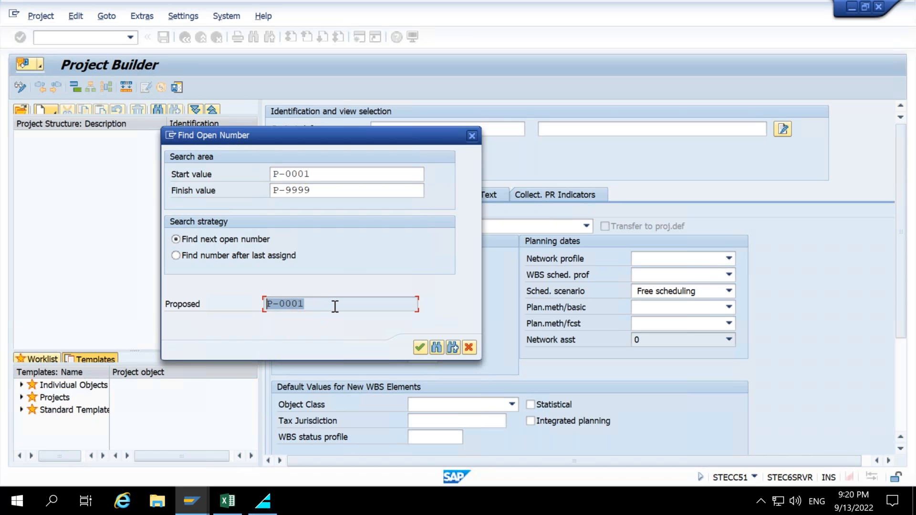
{"action": "left_click", "coordinate": [421, 347]}
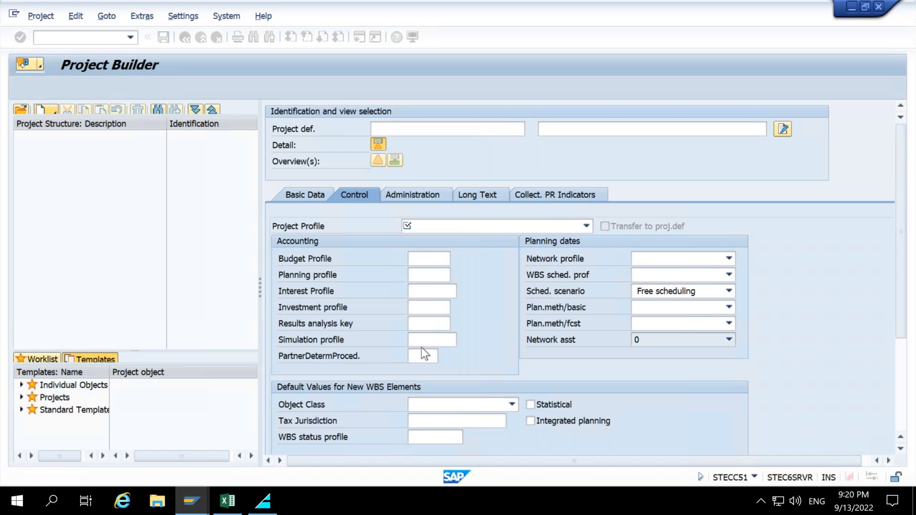
{"action": "left_click", "coordinate": [443, 133]}
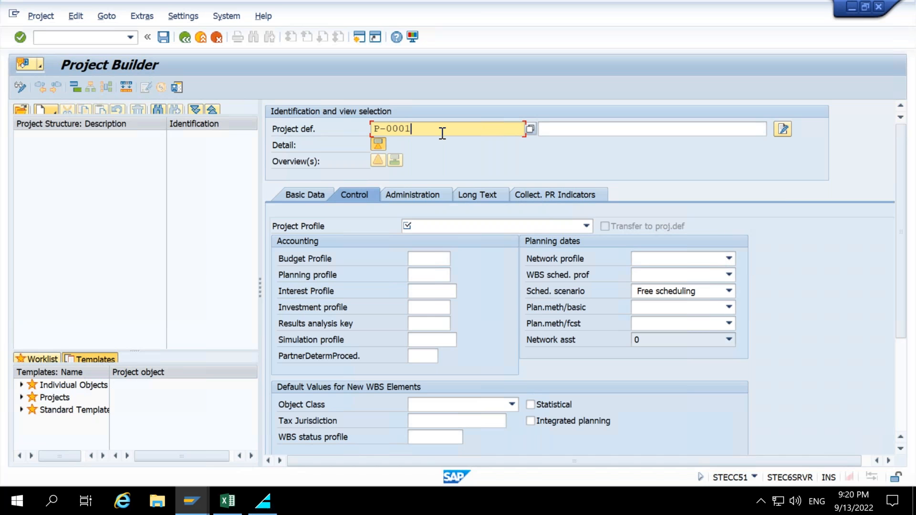
{"action": "key", "text": "Return"}
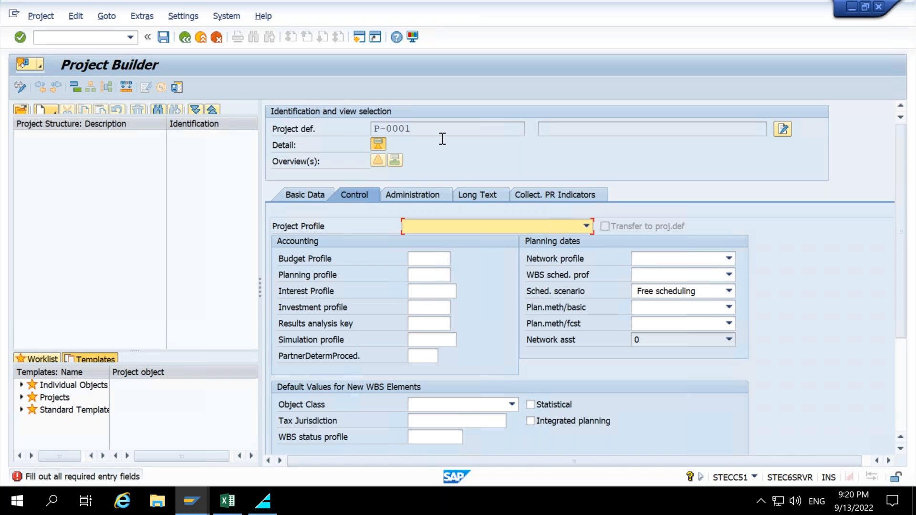
Choose a project profile for the new project.
{"action": "left_click", "coordinate": [501, 229]}
{"action": "left_click", "coordinate": [499, 231]}
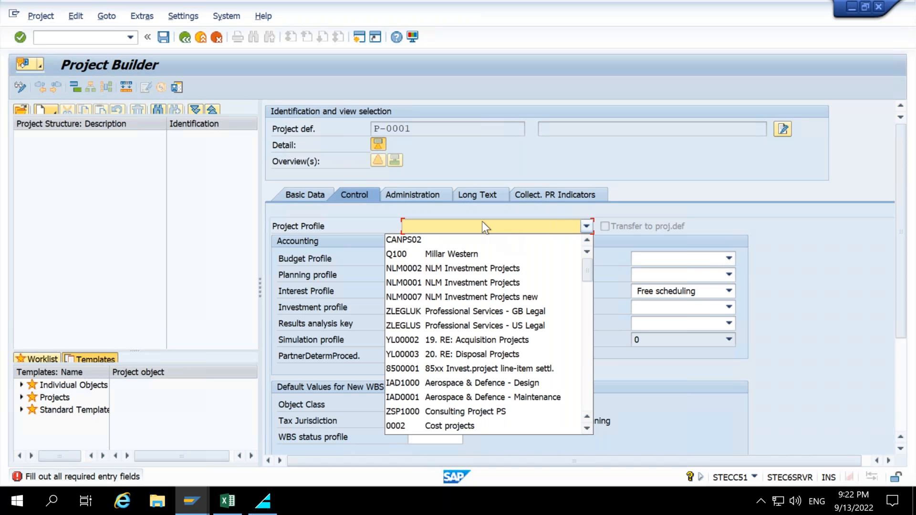
Select the project profile Z9001 Invest.project line-item settl.EU MyOne from the list and confirm it.
{"action": "scroll", "coordinate": [457, 316], "scroll_direction": "down", "scroll_amount": 4}
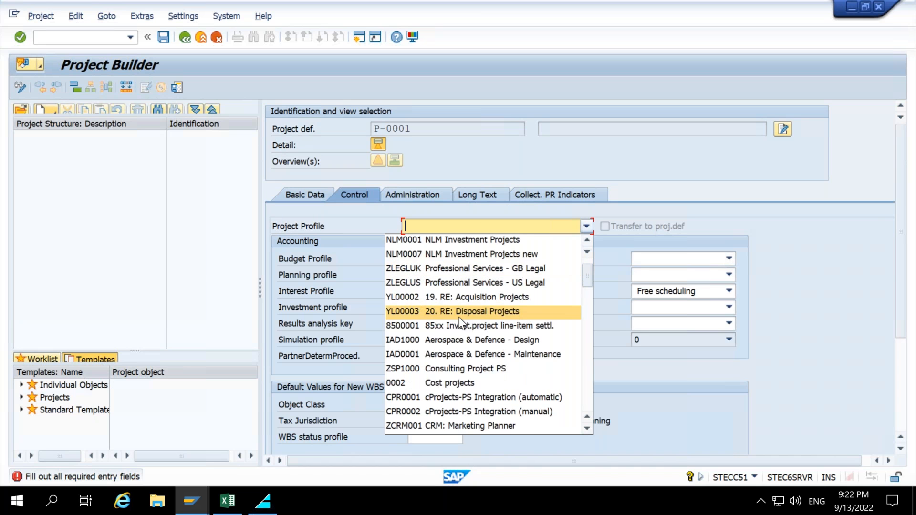
{"action": "scroll", "coordinate": [460, 323], "scroll_direction": "down", "scroll_amount": 1}
{"action": "scroll", "coordinate": [459, 319], "scroll_direction": "down", "scroll_amount": 15}
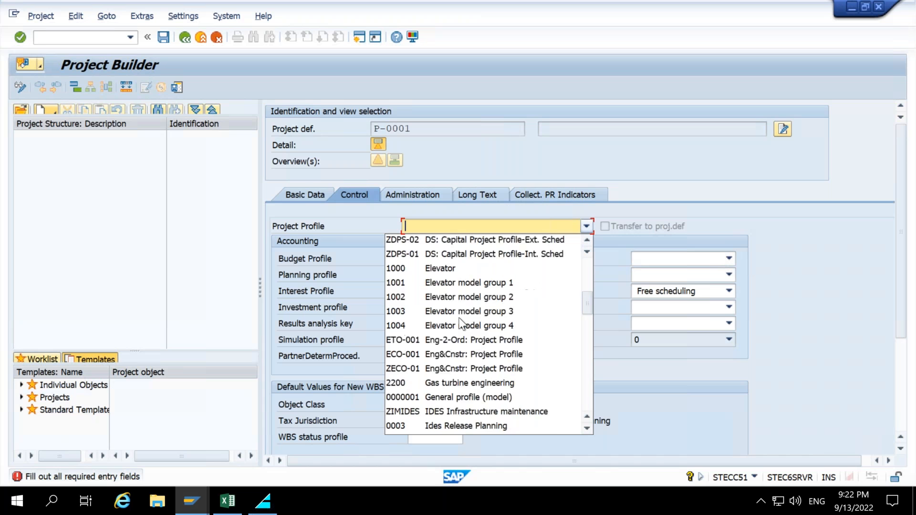
{"action": "scroll", "coordinate": [461, 318], "scroll_direction": "down", "scroll_amount": 3}
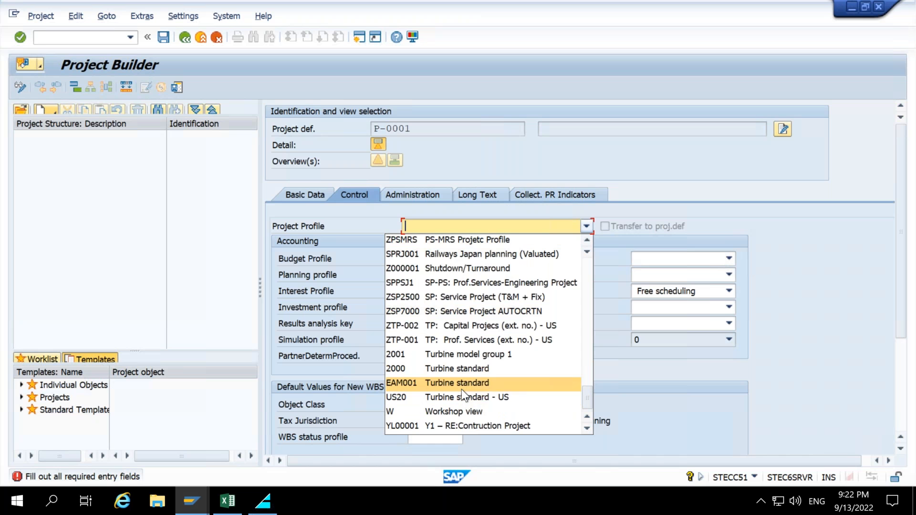
{"action": "scroll", "coordinate": [462, 389], "scroll_direction": "up", "scroll_amount": 4}
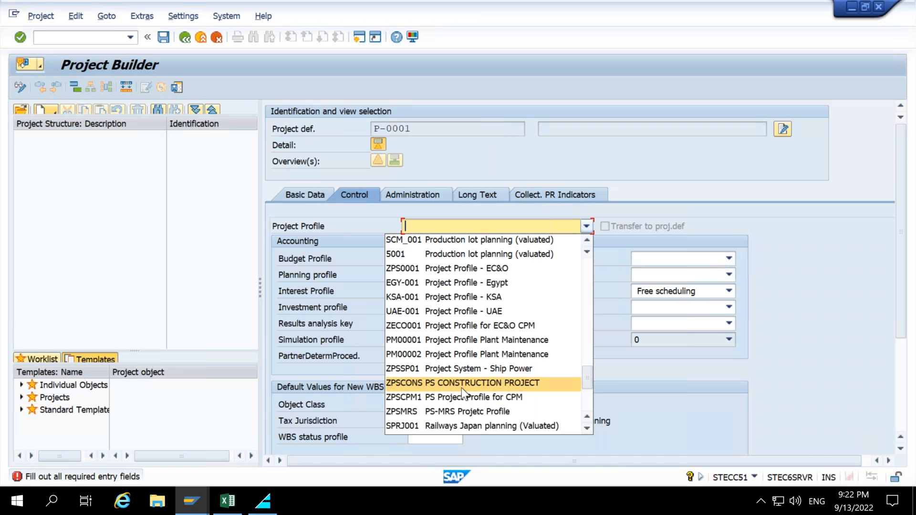
{"action": "scroll", "coordinate": [462, 387], "scroll_direction": "up", "scroll_amount": 2}
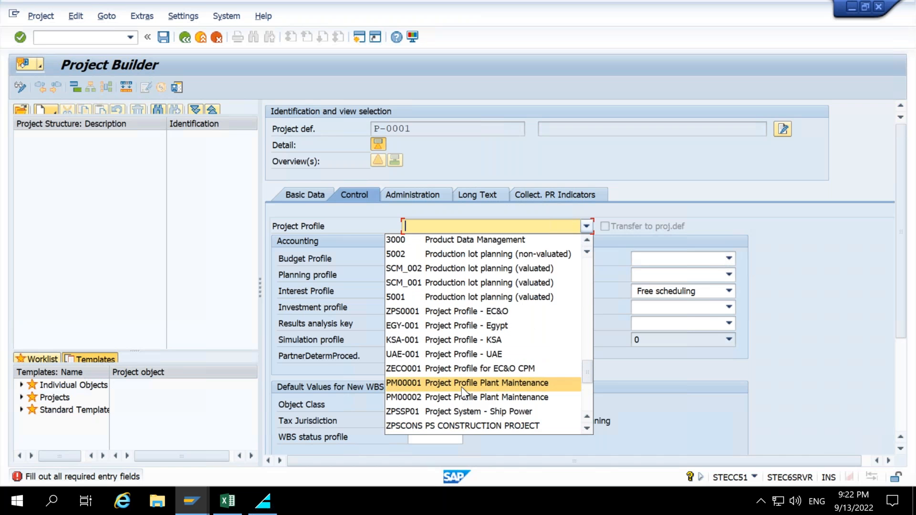
{"action": "scroll", "coordinate": [461, 389], "scroll_direction": "up", "scroll_amount": 4}
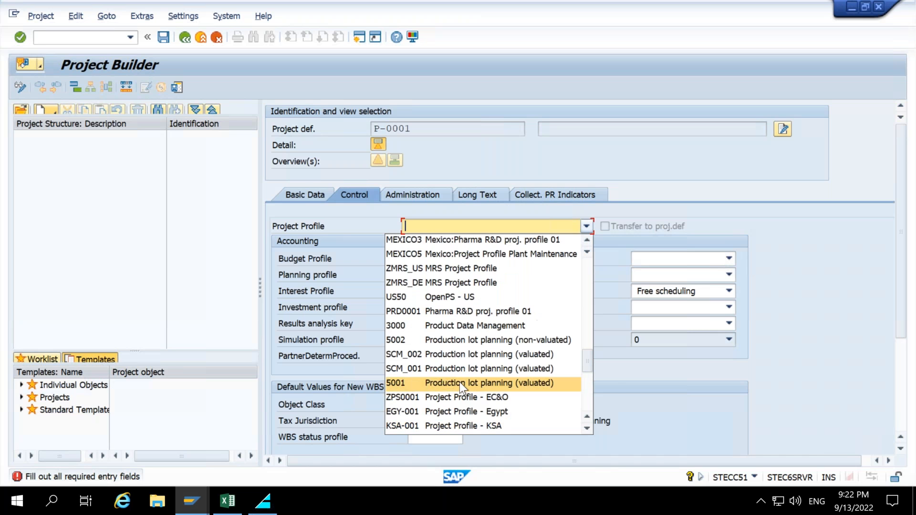
{"action": "scroll", "coordinate": [459, 385], "scroll_direction": "up", "scroll_amount": 3}
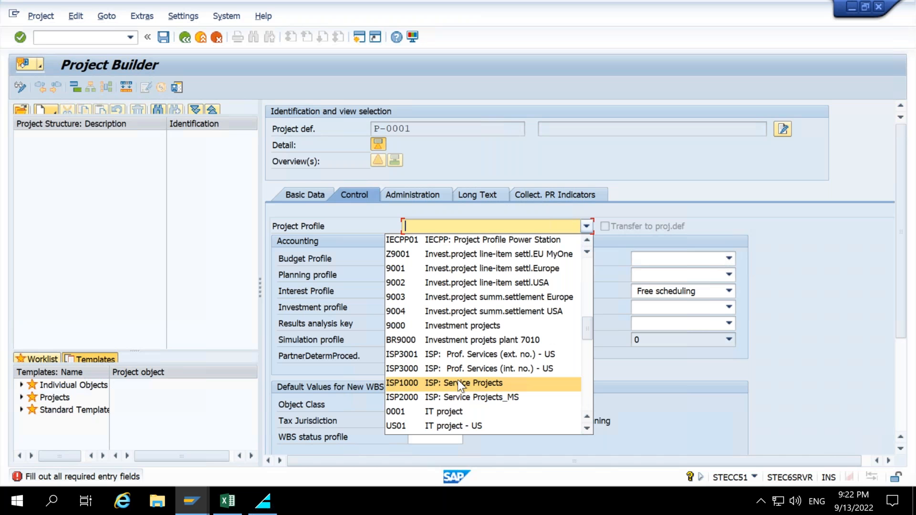
{"action": "scroll", "coordinate": [457, 380], "scroll_direction": "up", "scroll_amount": 1}
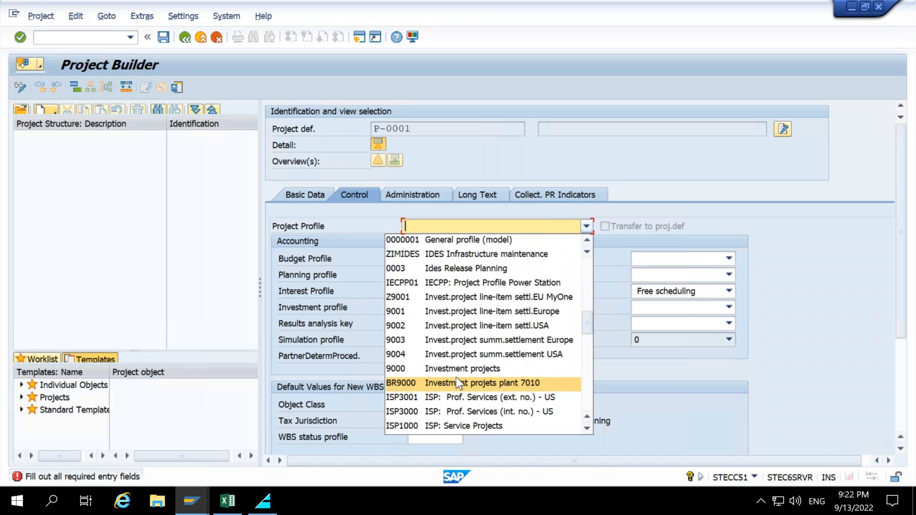
{"action": "scroll", "coordinate": [458, 381], "scroll_direction": "up", "scroll_amount": 1}
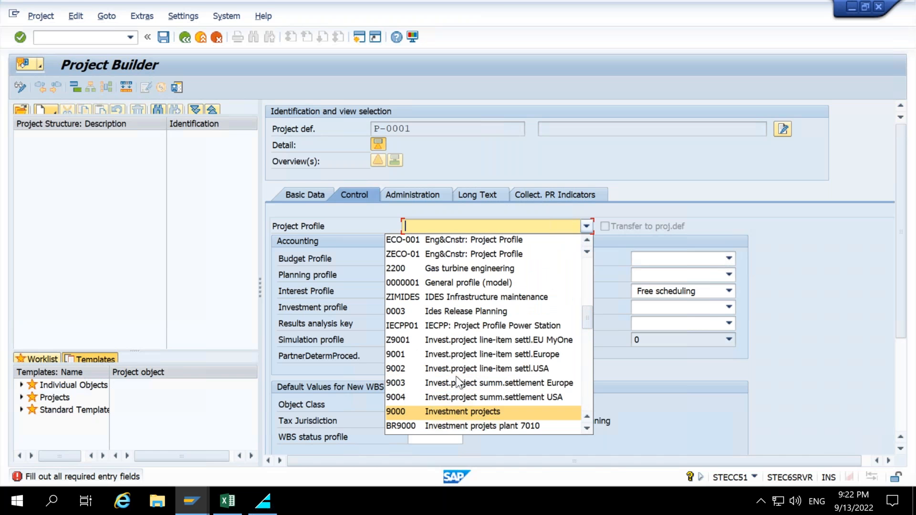
{"action": "scroll", "coordinate": [456, 377], "scroll_direction": "up", "scroll_amount": 1}
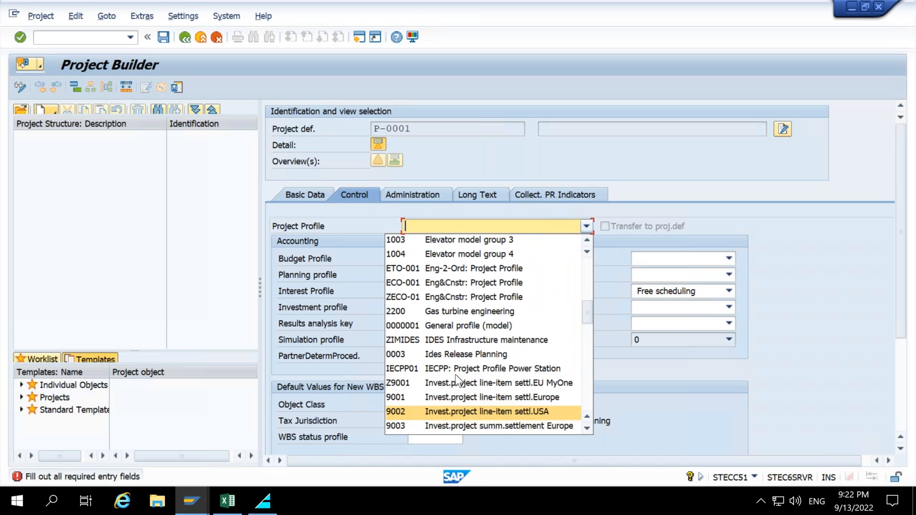
{"action": "scroll", "coordinate": [455, 374], "scroll_direction": "up", "scroll_amount": 3}
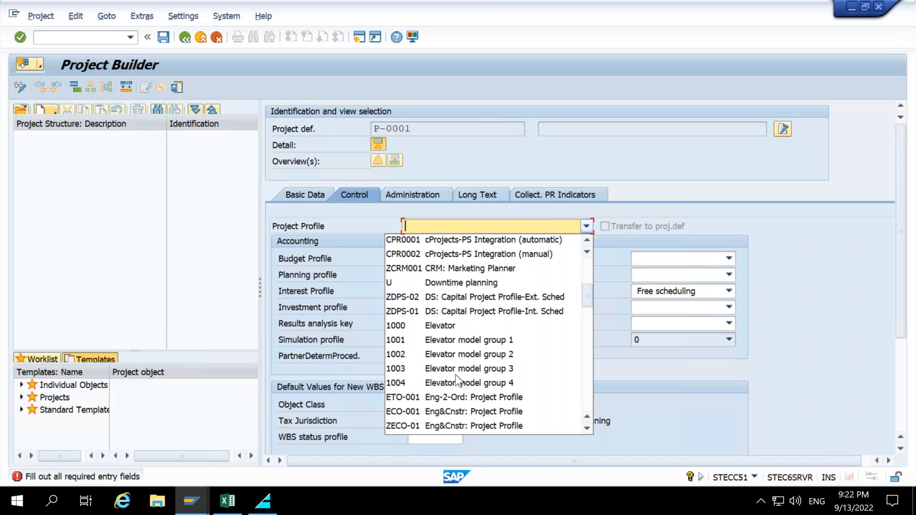
{"action": "scroll", "coordinate": [454, 373], "scroll_direction": "up", "scroll_amount": 3}
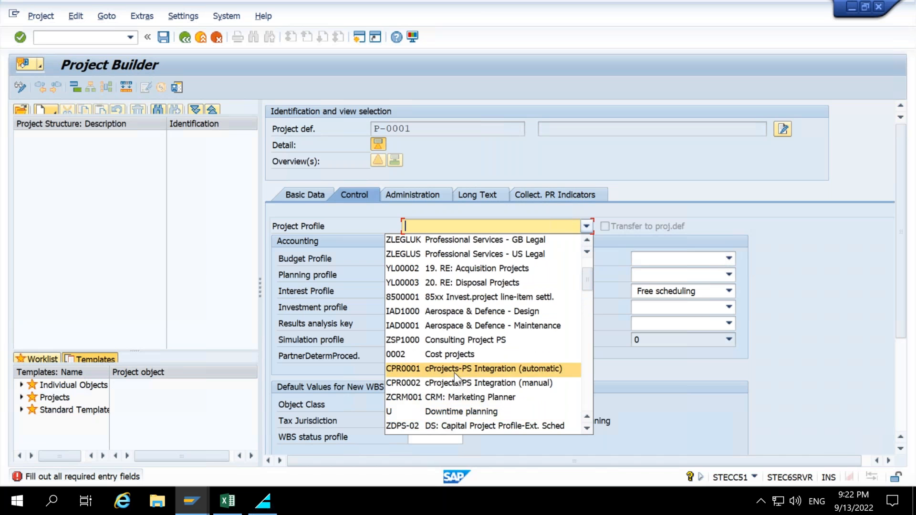
{"action": "scroll", "coordinate": [462, 334], "scroll_direction": "up", "scroll_amount": 2}
{"action": "scroll", "coordinate": [477, 286], "scroll_direction": "down", "scroll_amount": 1}
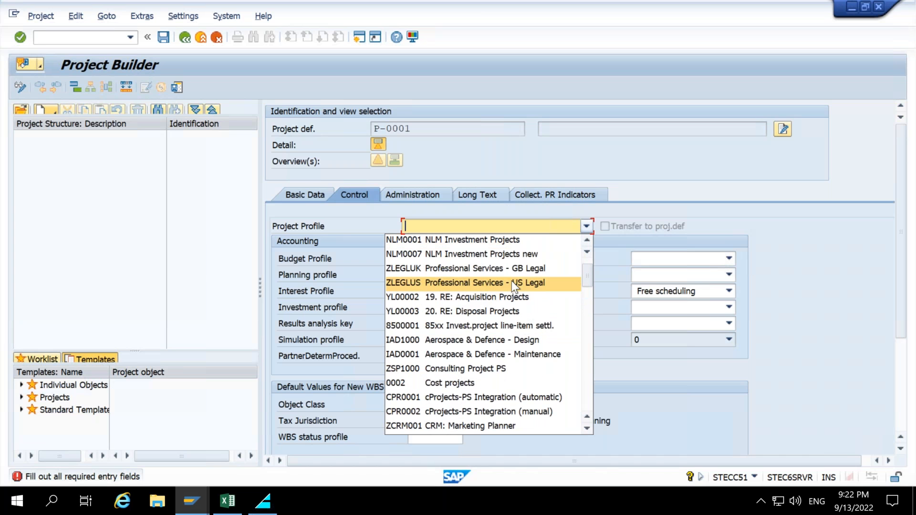
{"action": "scroll", "coordinate": [511, 282], "scroll_direction": "down", "scroll_amount": 6}
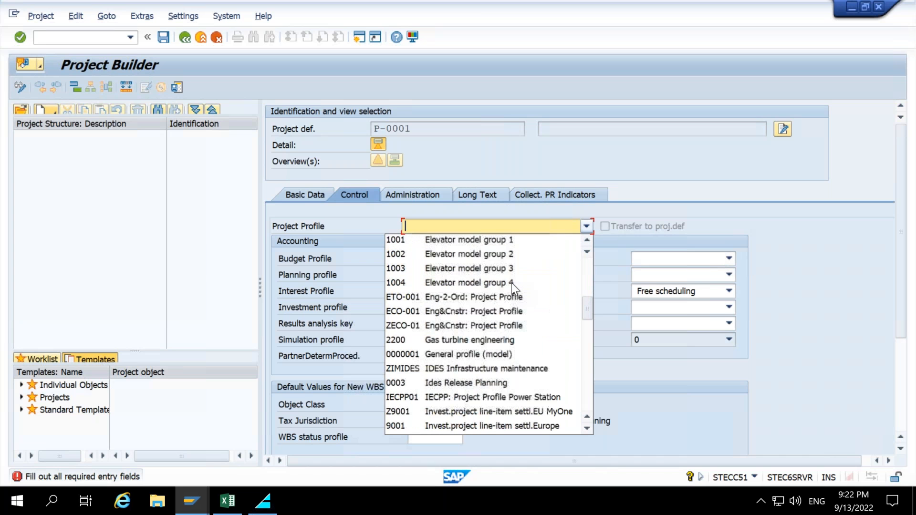
{"action": "scroll", "coordinate": [507, 287], "scroll_direction": "down", "scroll_amount": 2}
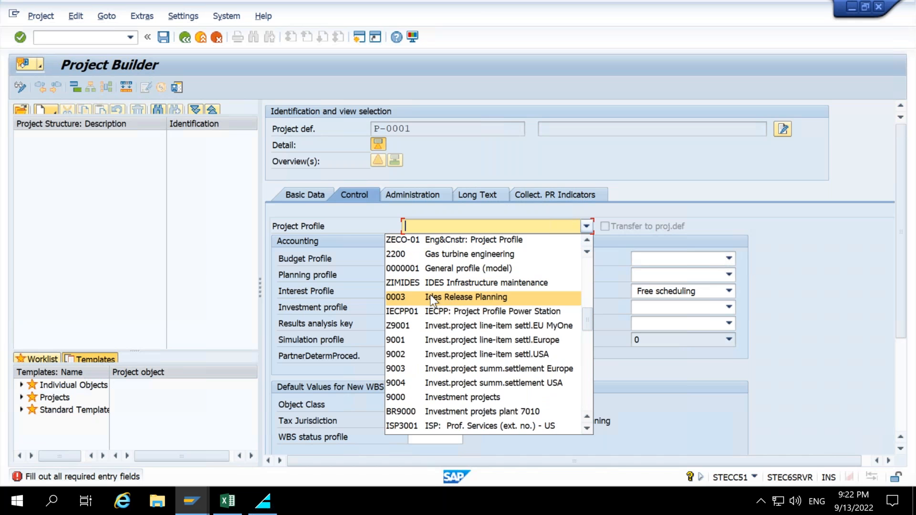
{"action": "scroll", "coordinate": [432, 300], "scroll_direction": "down", "scroll_amount": 1}
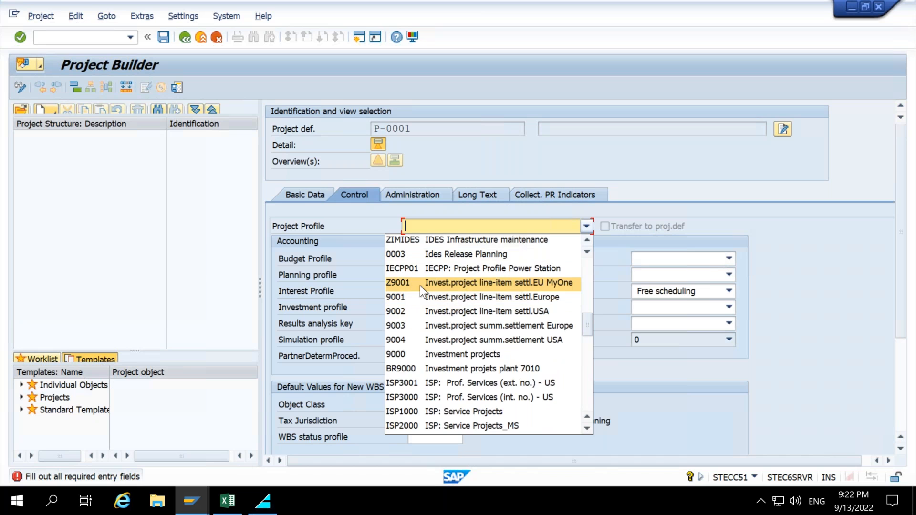
{"action": "left_click", "coordinate": [420, 283]}
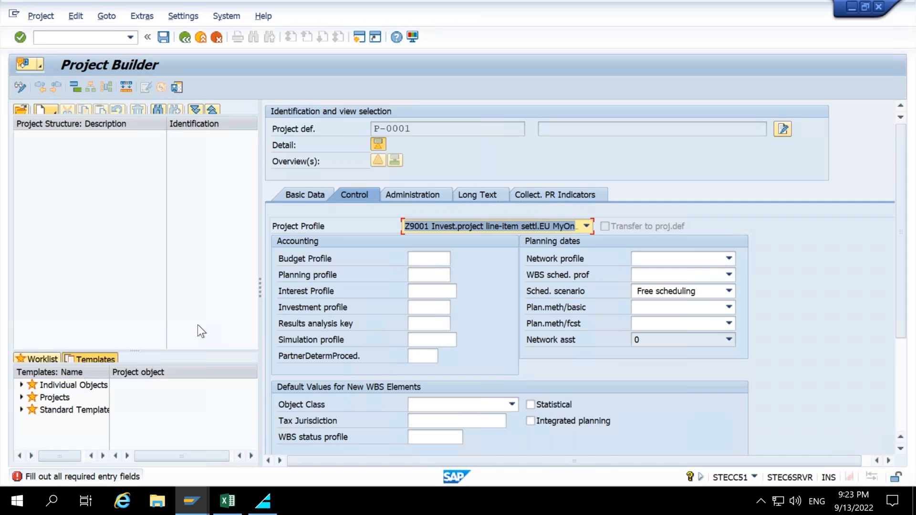
{"action": "mouse_move", "coordinate": [273, 233]}
{"action": "left_mouse_down"}
{"action": "mouse_move", "coordinate": [620, 365]}
{"action": "mouse_move", "coordinate": [799, 453]}
{"action": "left_mouse_up"}
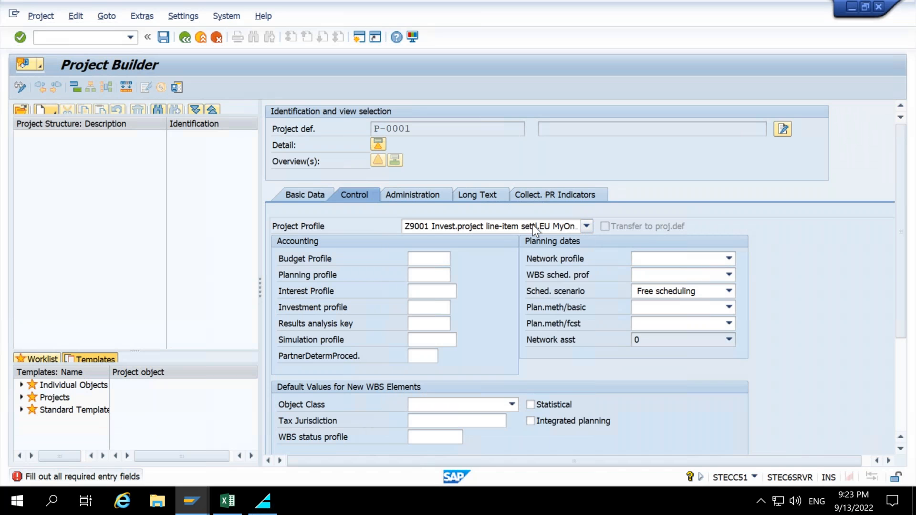
{"action": "key", "text": "Return"}
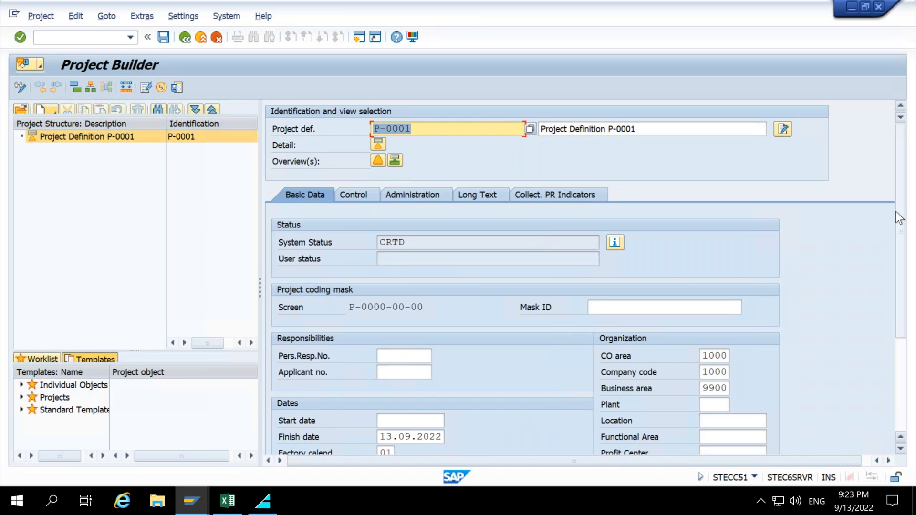
Review the organization data on Basic Data and the default accounting and planning profiles on Control.
{"action": "left_click", "coordinate": [714, 358]}
{"action": "left_click", "coordinate": [714, 372]}
{"action": "left_click", "coordinate": [714, 388]}
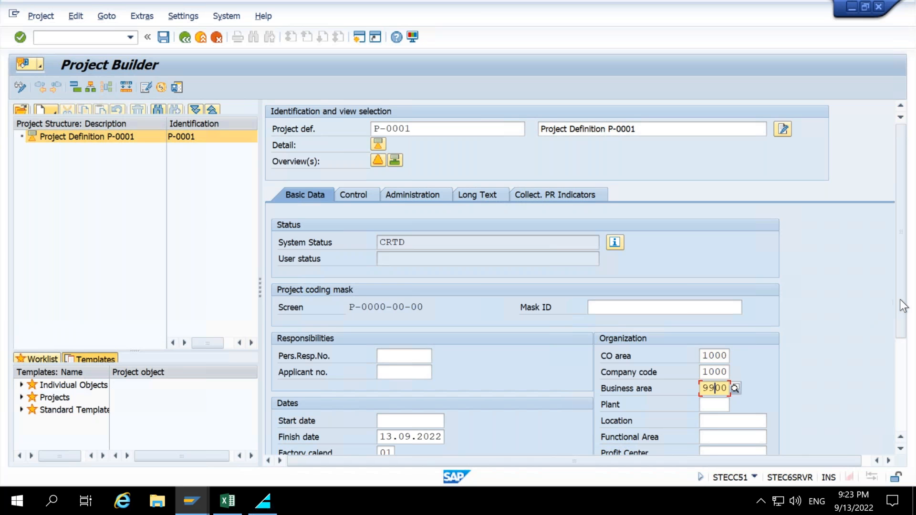
{"action": "left_click_drag", "start_coordinate": [901, 299], "coordinate": [892, 373]}
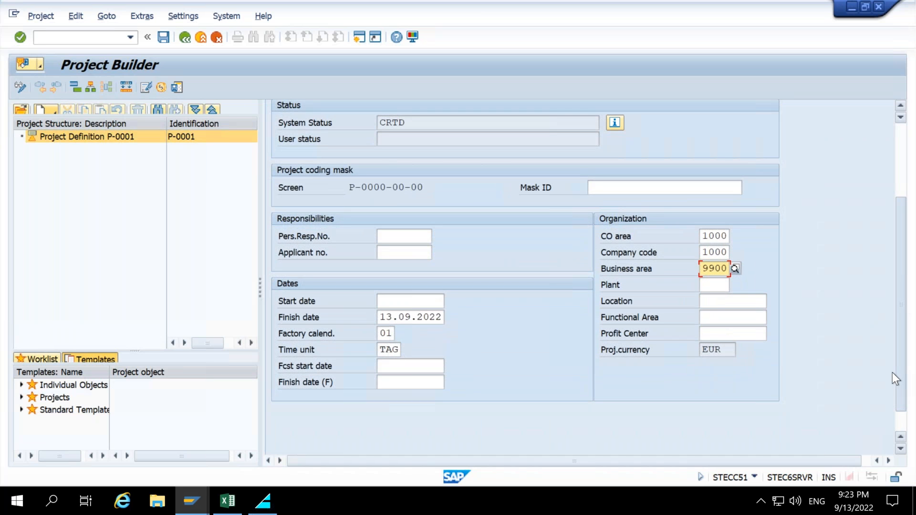
{"action": "left_click_drag", "start_coordinate": [892, 367], "coordinate": [877, 269]}
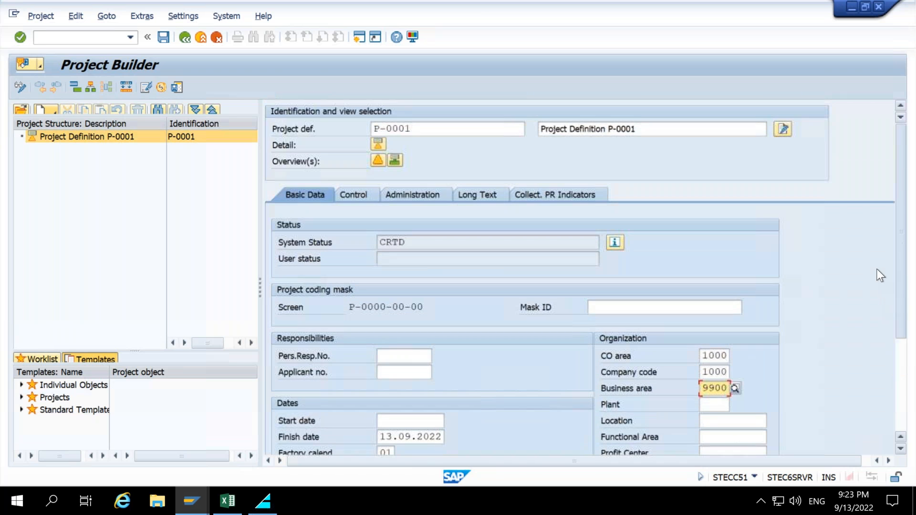
{"action": "left_click", "coordinate": [352, 196]}
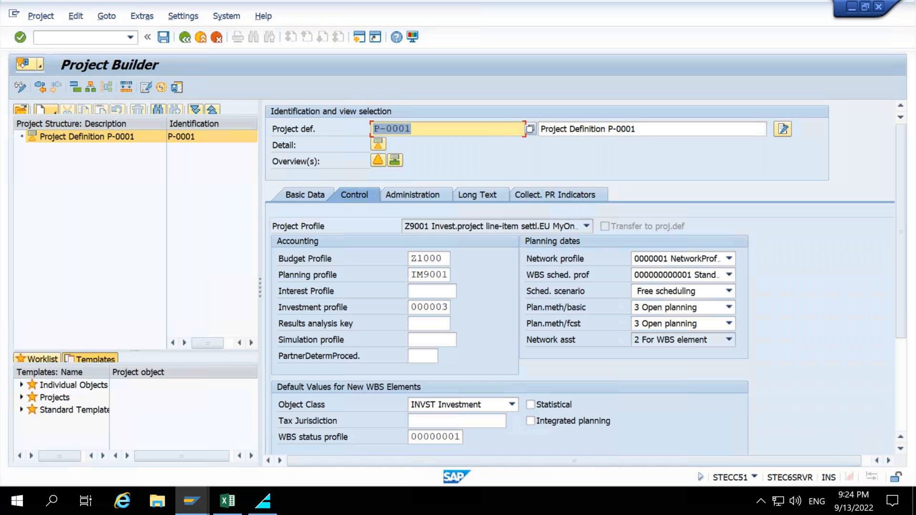
{"action": "mouse_move", "coordinate": [270, 238]}
{"action": "left_mouse_down"}
{"action": "mouse_move", "coordinate": [572, 331]}
{"action": "mouse_move", "coordinate": [767, 457]}
{"action": "left_mouse_up"}
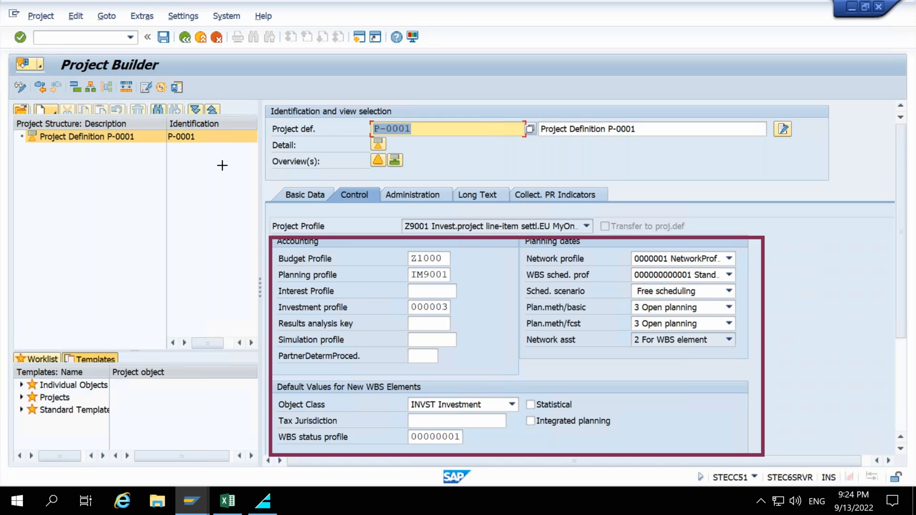
{"action": "left_click", "coordinate": [302, 196]}
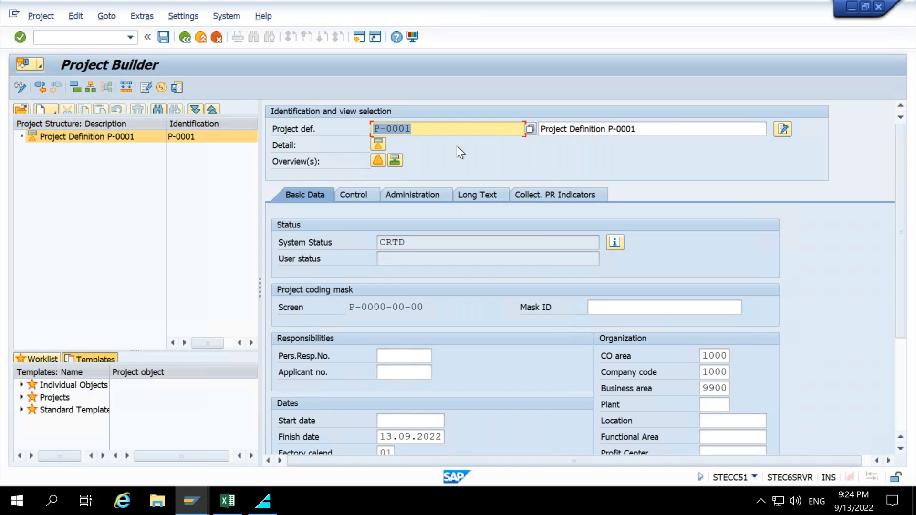
Replace the project definition description with Construction of House and confirm.
{"action": "left_click_drag", "start_coordinate": [412, 128], "coordinate": [371, 128]}
{"action": "left_click_drag", "start_coordinate": [638, 127], "coordinate": [532, 131]}
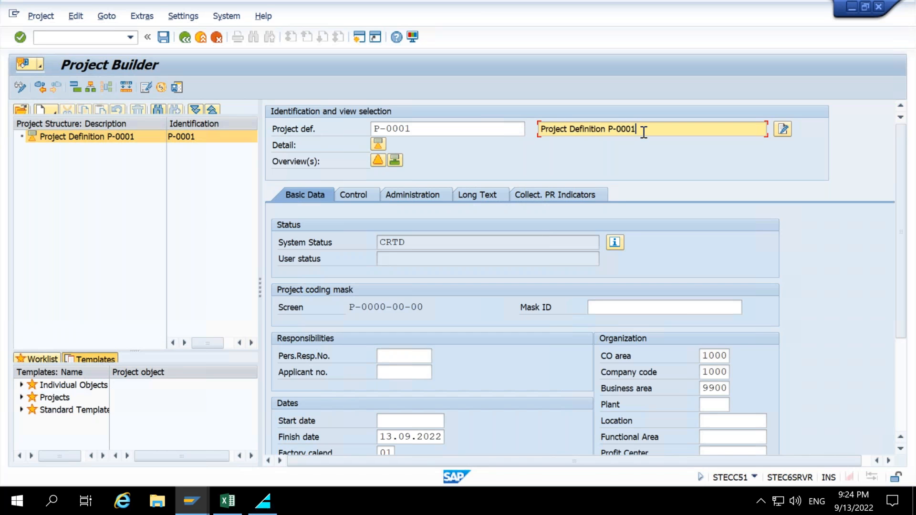
{"action": "key", "text": "BackSpace"}
{"action": "type", "text": "Constru"}
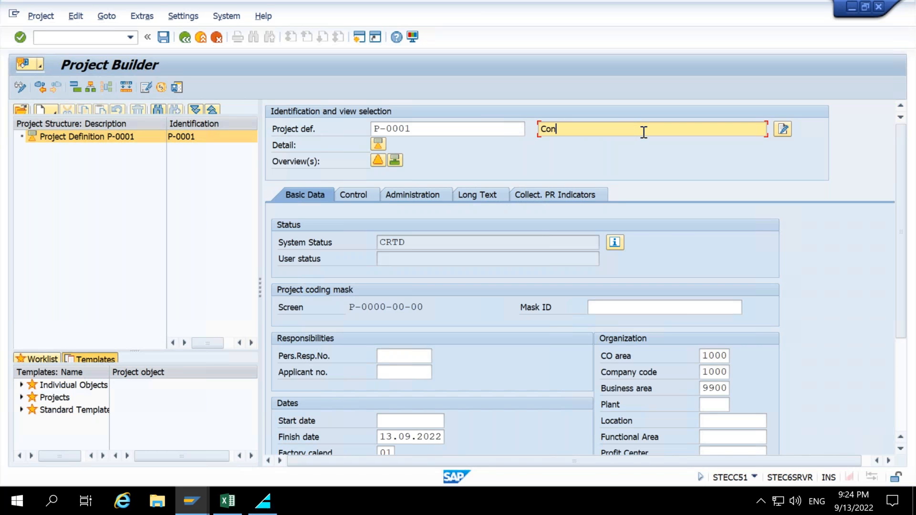
{"action": "type", "text": "ction of House"}
{"action": "key", "text": "Return"}
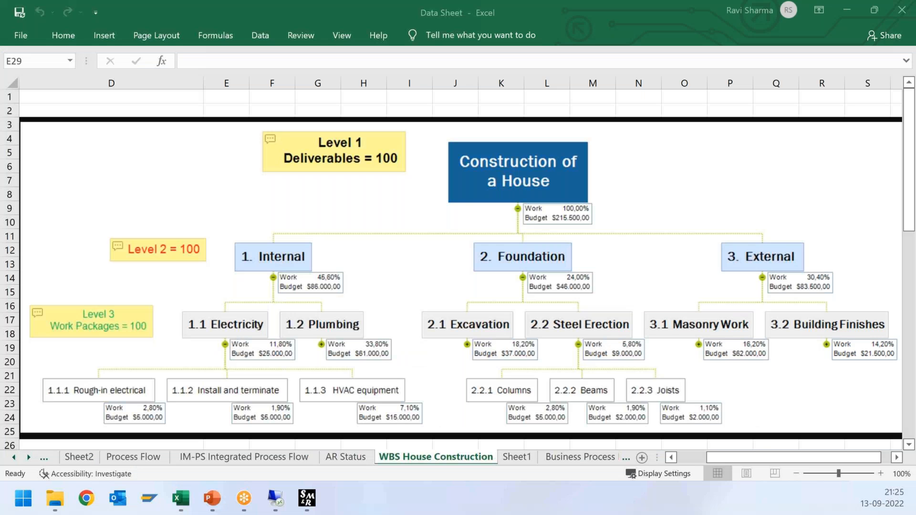
Switch to Excel to review the WBS House Construction diagram, then return to Project Builder.
{"action": "left_click", "coordinate": [554, 170]}
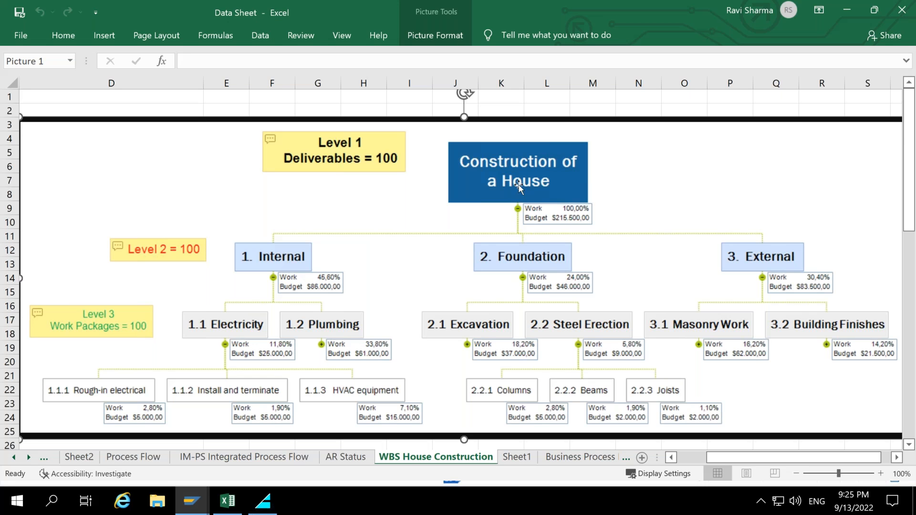
{"action": "left_click", "coordinate": [847, 11]}
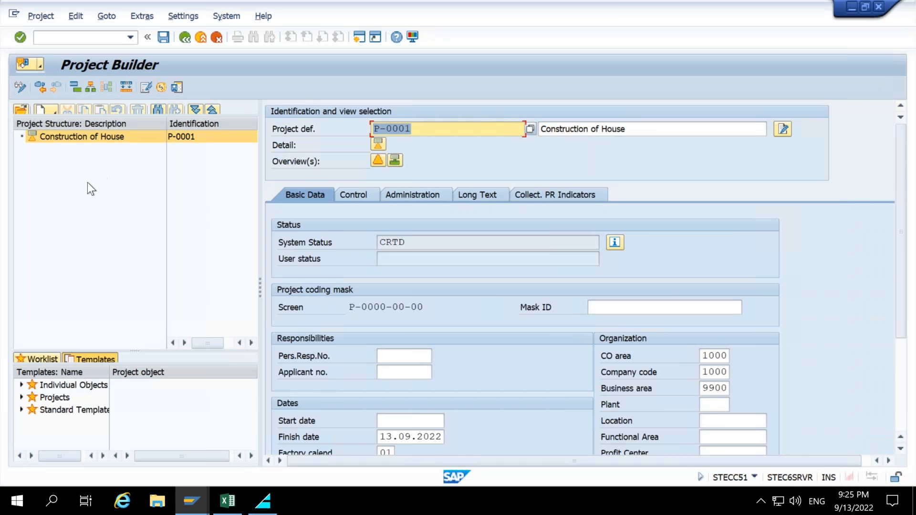
{"action": "left_click", "coordinate": [90, 201]}
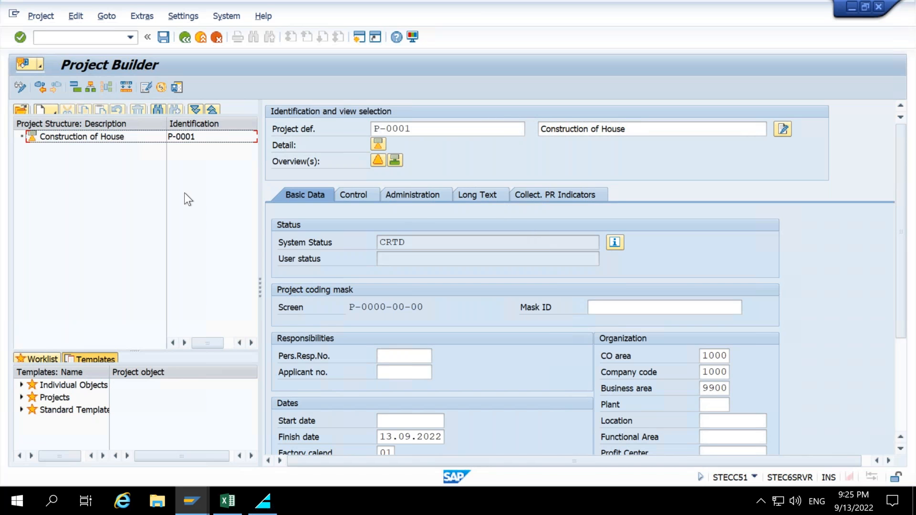
Create a WBS element under the project definition and set its identifier to P-0001.
{"action": "left_click", "coordinate": [64, 138]}
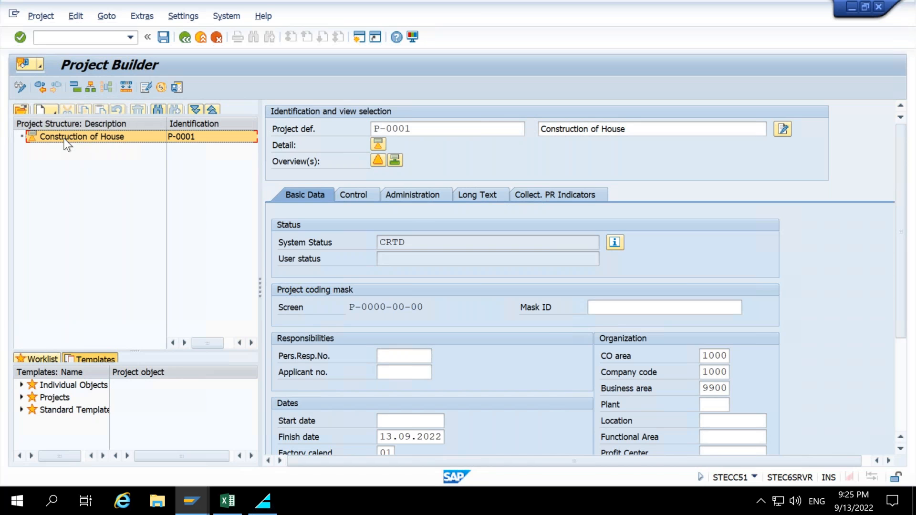
{"action": "right_click", "coordinate": [64, 138]}
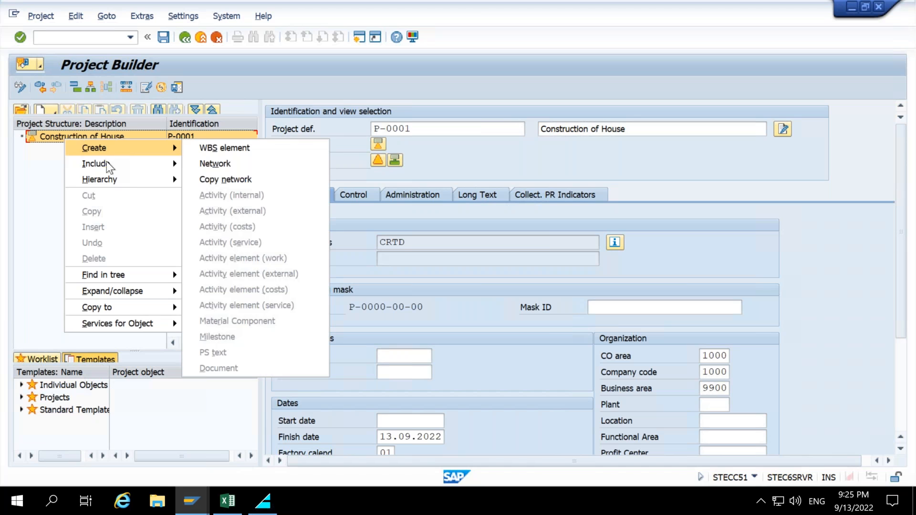
{"action": "mouse_move", "coordinate": [116, 181]}
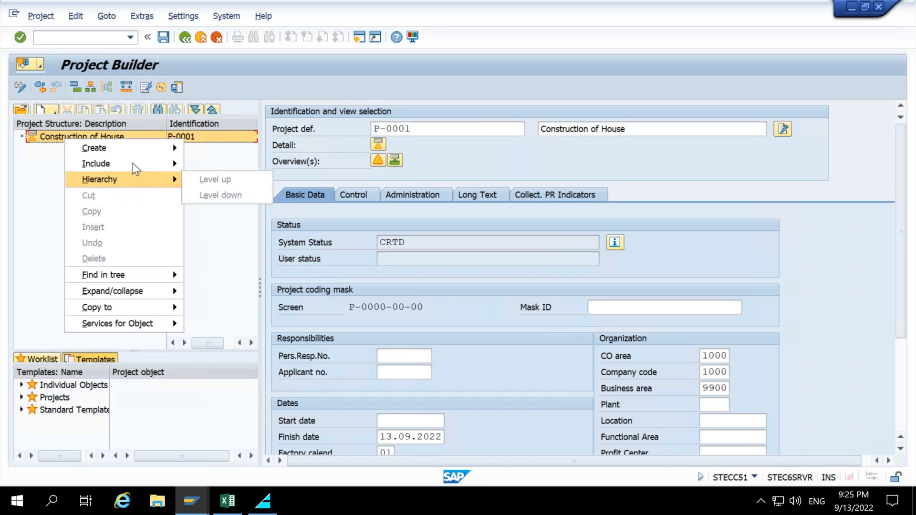
{"action": "mouse_move", "coordinate": [149, 156]}
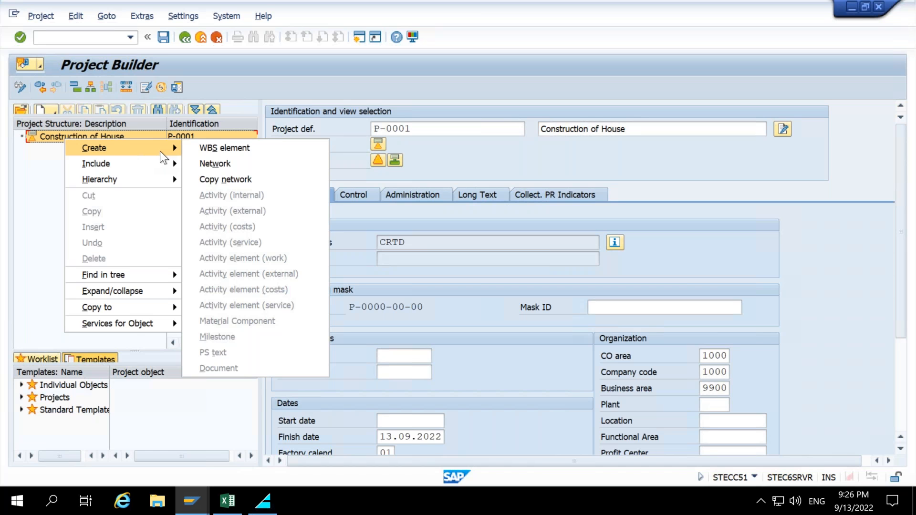
{"action": "left_click", "coordinate": [205, 152]}
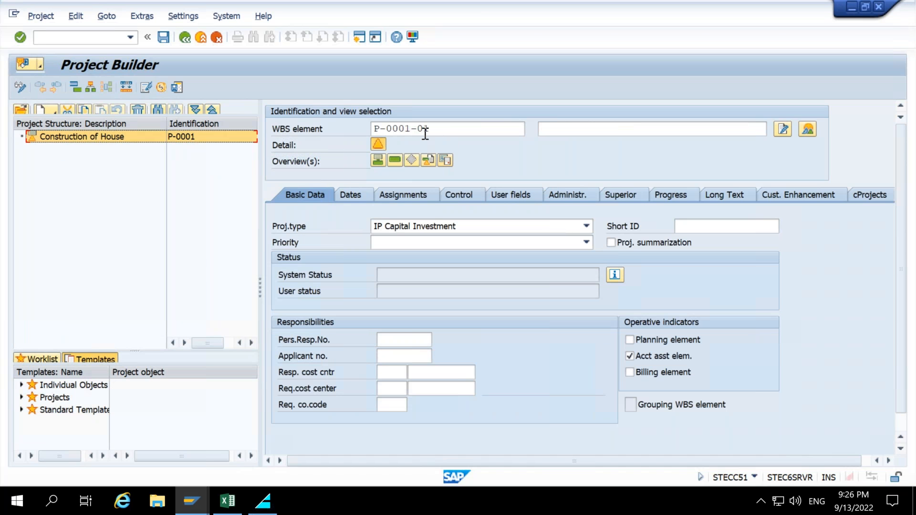
{"action": "mouse_move", "coordinate": [398, 209]}
{"action": "left_mouse_down"}
{"action": "mouse_move", "coordinate": [854, 452]}
{"action": "mouse_move", "coordinate": [866, 446]}
{"action": "left_mouse_up"}
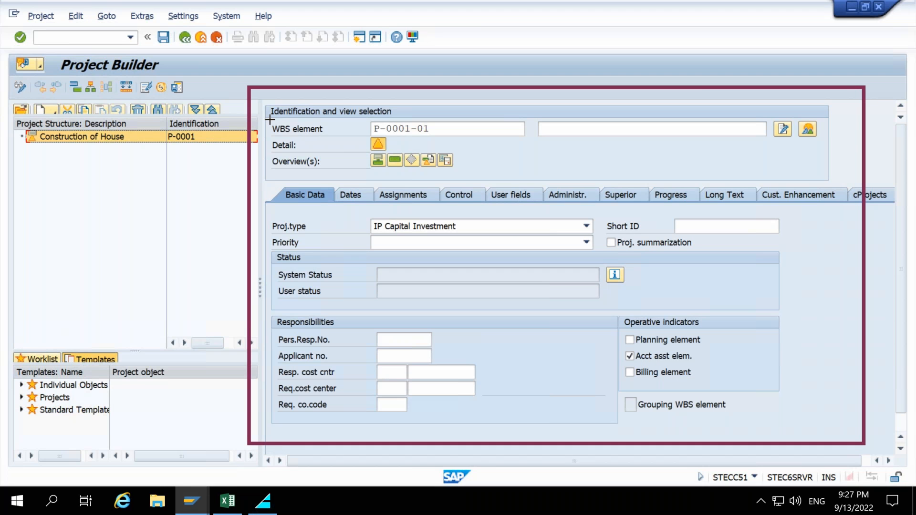
{"action": "left_click_drag", "start_coordinate": [267, 120], "coordinate": [332, 128]}
{"action": "left_click_drag", "start_coordinate": [412, 129], "coordinate": [537, 141]}
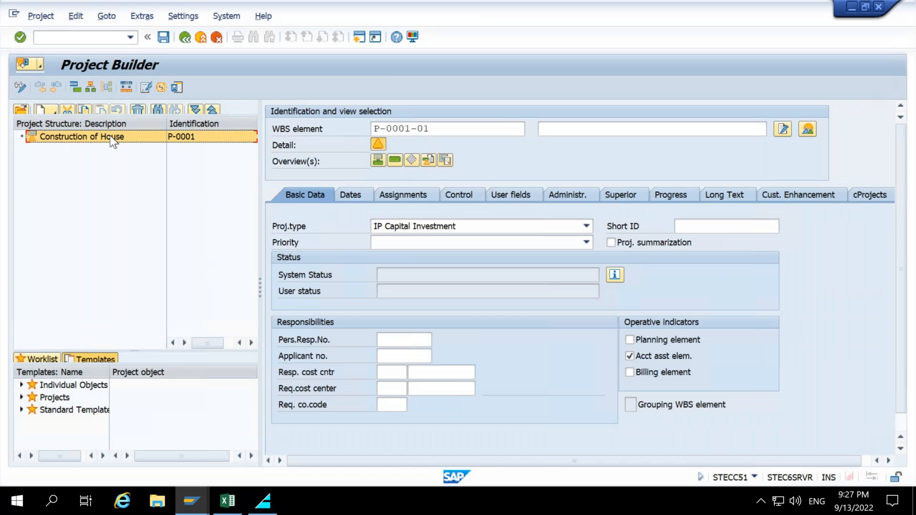
{"action": "left_click", "coordinate": [459, 128]}
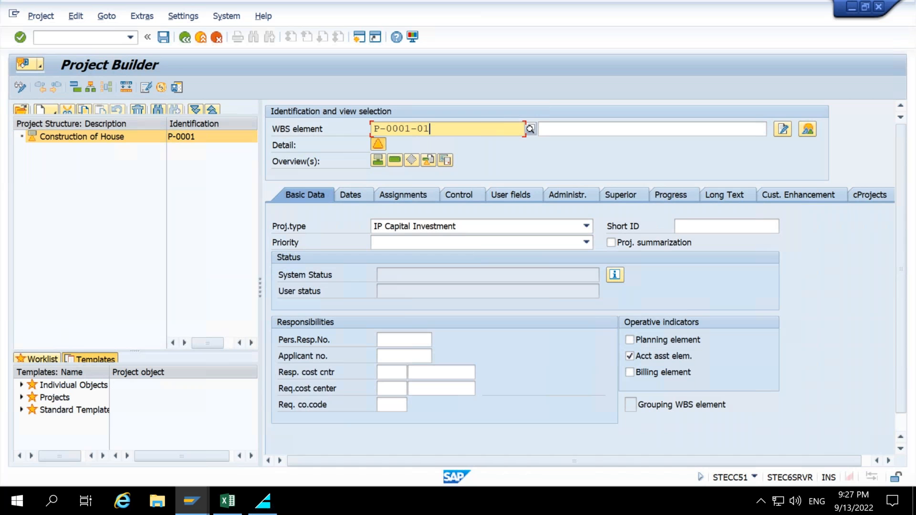
{"action": "key", "text": "BackSpace"}
{"action": "key", "text": "BackSpace"}
{"action": "key", "text": "BackSpace"}
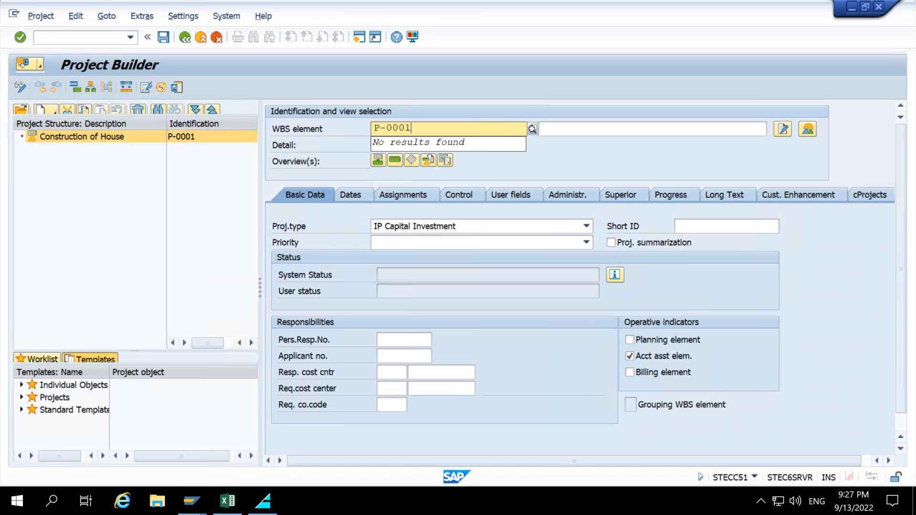
{"action": "key", "text": "Return"}
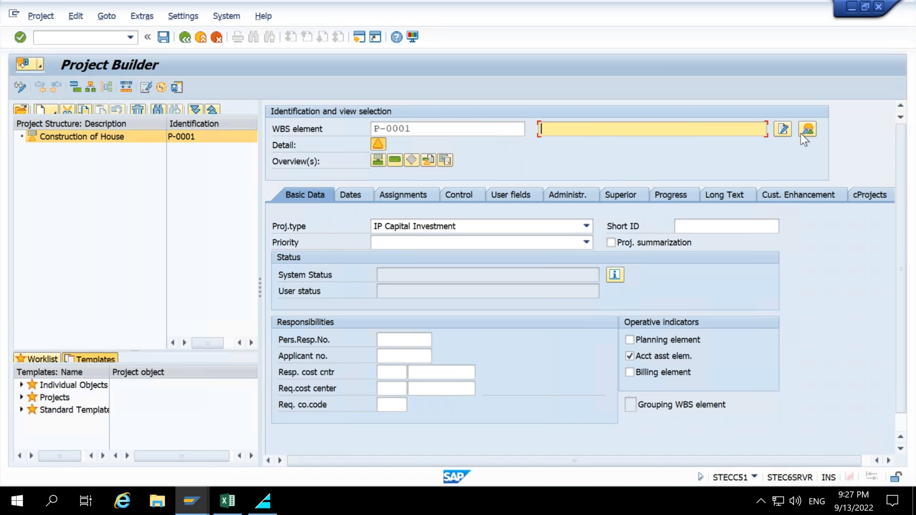
Enter Construction of House as the WBS element's description and confirm.
{"action": "type", "text": "Construction of House"}
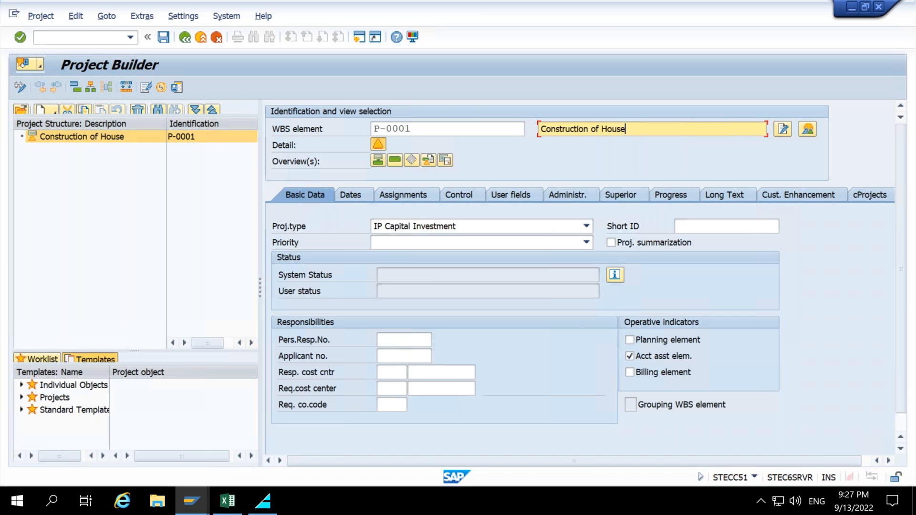
{"action": "key", "text": "Return"}
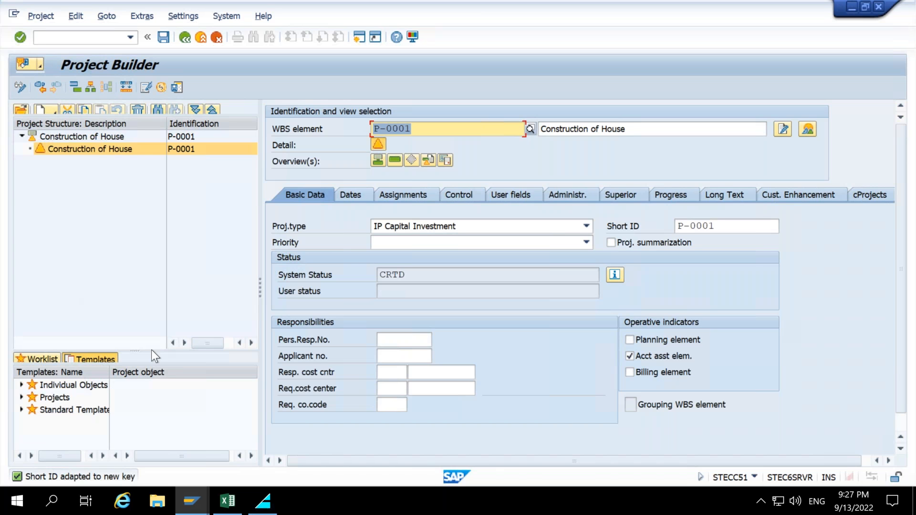
Enlarge the project structure tree pane and check the WBS House Construction diagram in Excel.
{"action": "left_click_drag", "start_coordinate": [138, 350], "coordinate": [137, 316]}
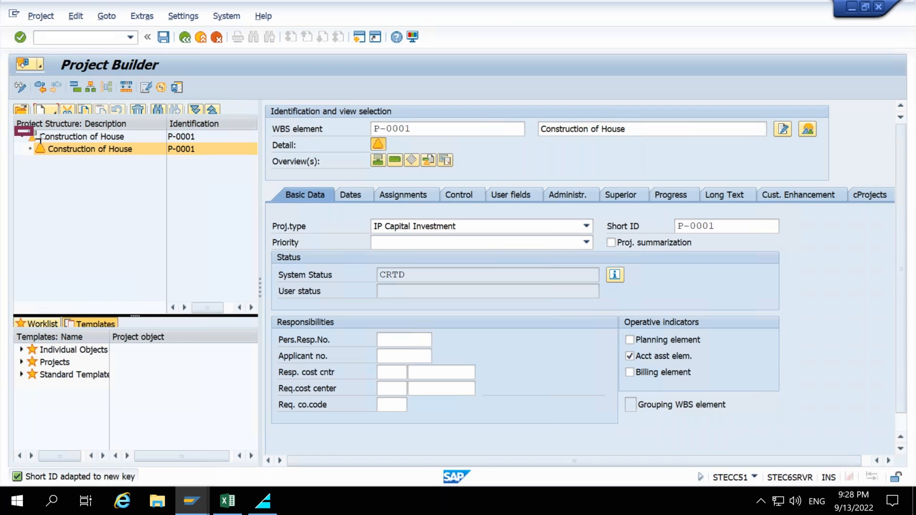
{"action": "left_click_drag", "start_coordinate": [42, 145], "coordinate": [40, 145]}
{"action": "key", "text": "Escape"}
{"action": "left_click_drag", "start_coordinate": [22, 141], "coordinate": [55, 157]}
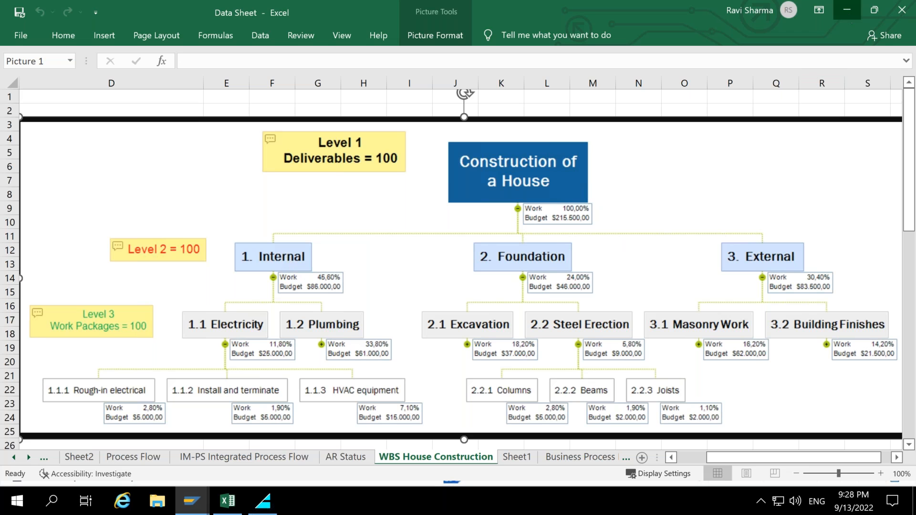
{"action": "left_click", "coordinate": [847, 10]}
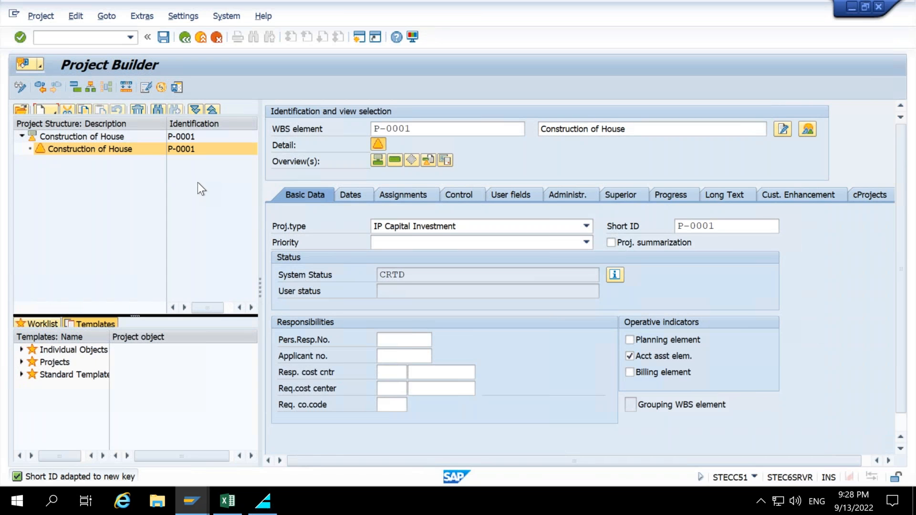
Create a subordinate WBS element P-0001-01 named Internal Work under Construction of House.
{"action": "right_click", "coordinate": [67, 148]}
{"action": "mouse_move", "coordinate": [136, 161]}
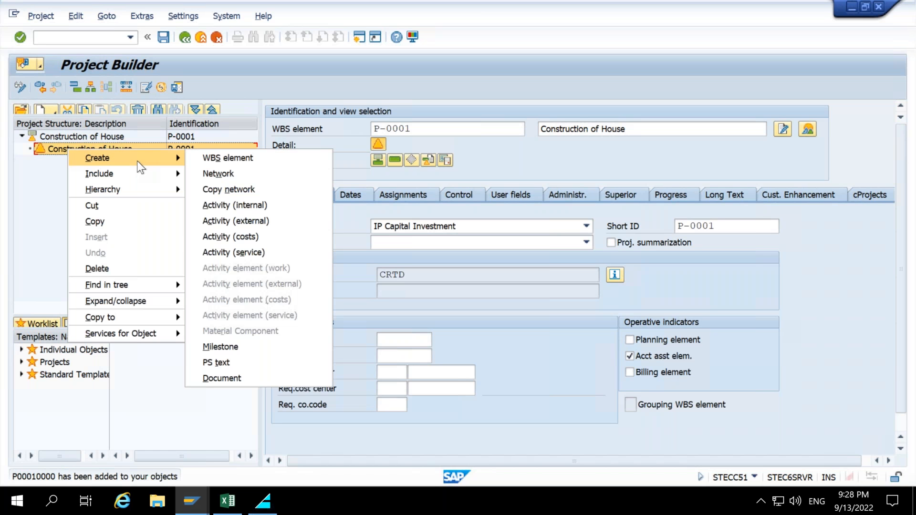
{"action": "left_click", "coordinate": [235, 162]}
{"action": "left_click", "coordinate": [448, 130]}
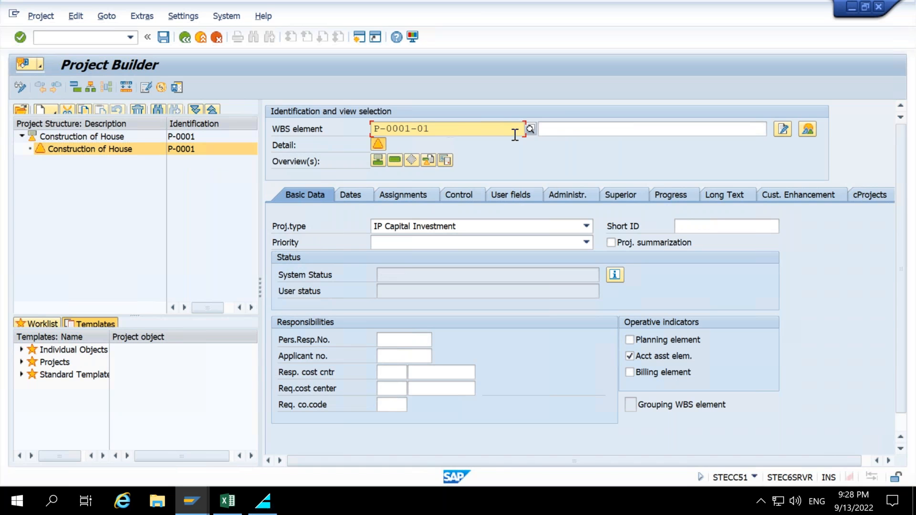
{"action": "left_click", "coordinate": [570, 136]}
{"action": "type", "text": "In"}
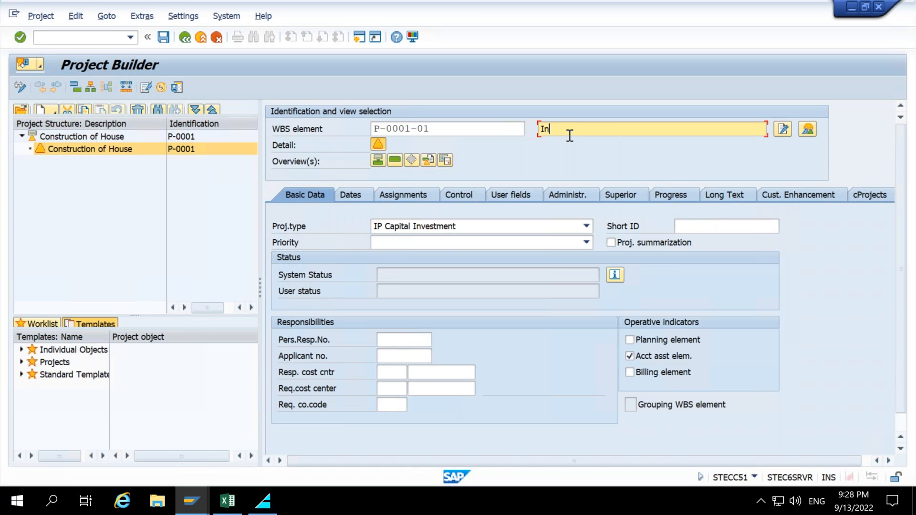
{"action": "type", "text": "ternal-Work"}
{"action": "key", "text": "Return"}
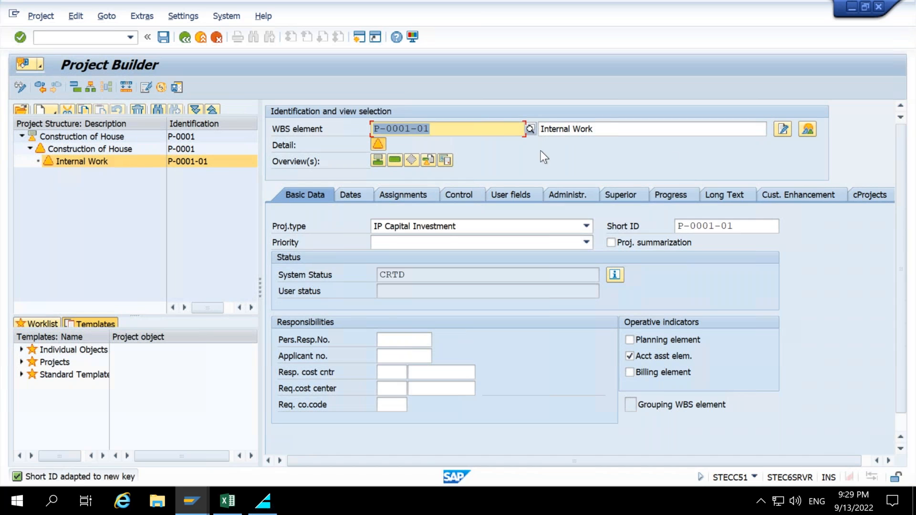
Create a second subordinate WBS element P-0001-02 named Foundation under Construction of House, checking the Excel diagram.
{"action": "left_click", "coordinate": [61, 151]}
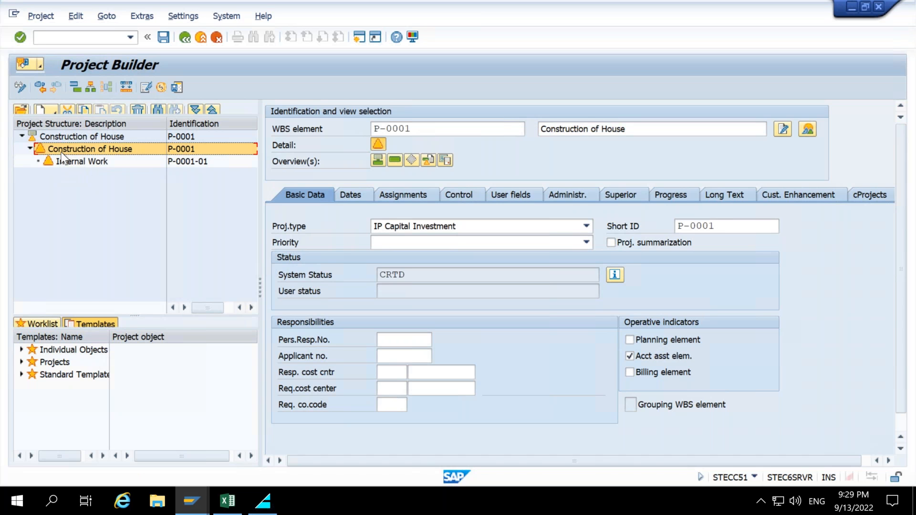
{"action": "right_click", "coordinate": [62, 154]}
{"action": "mouse_move", "coordinate": [122, 163]}
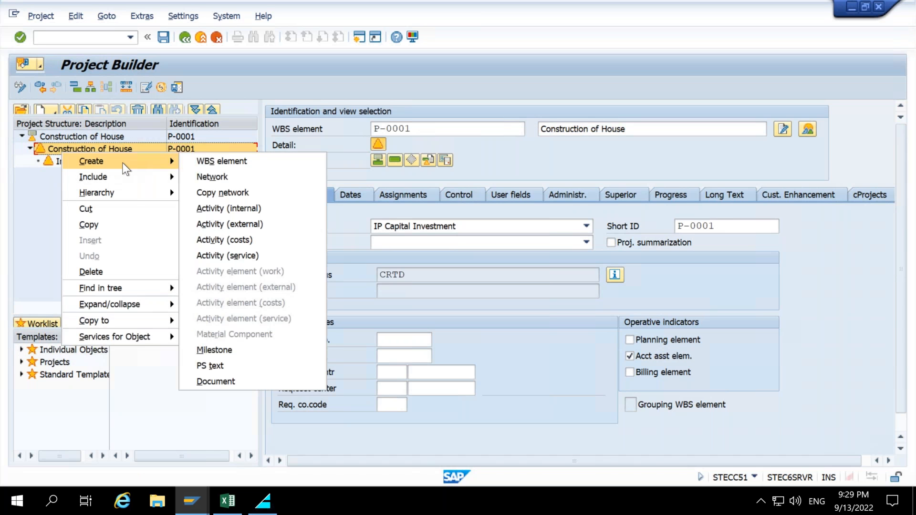
{"action": "left_click", "coordinate": [230, 165]}
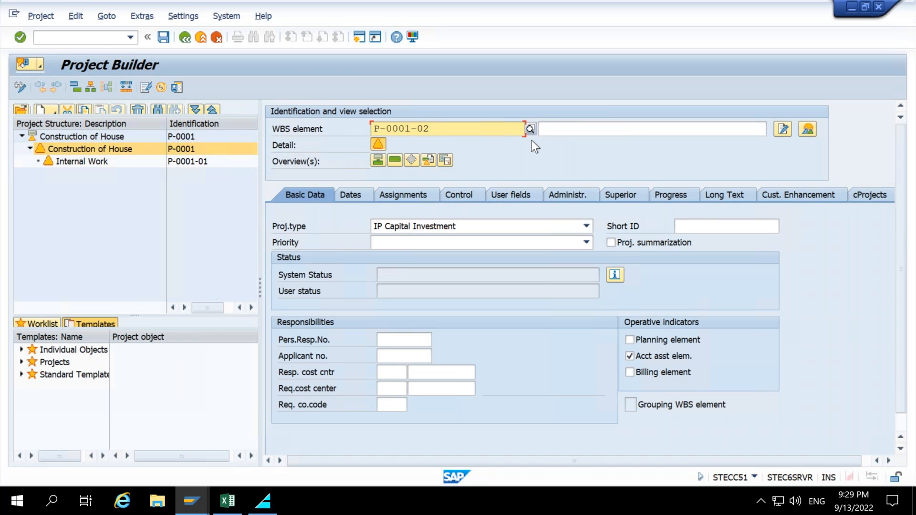
{"action": "key", "text": "alt+Tab"}
{"action": "key", "text": "alt+Tab"}
{"action": "key", "text": "alt+Tab"}
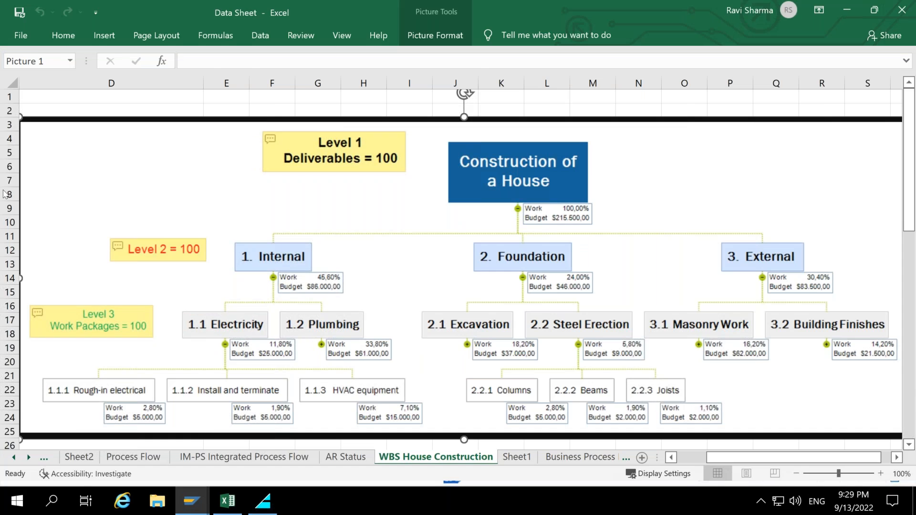
{"action": "key", "text": "alt+Tab"}
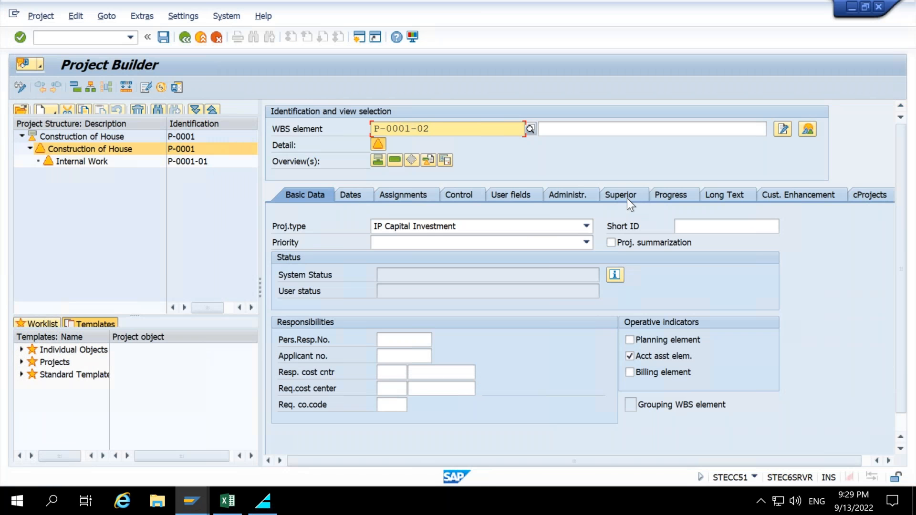
{"action": "left_click", "coordinate": [590, 131]}
{"action": "type", "text": "F"}
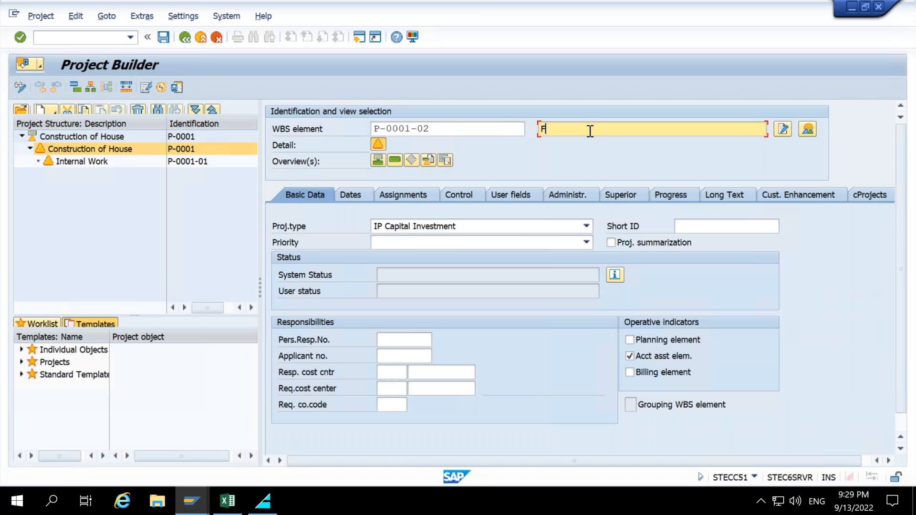
{"action": "type", "text": "oundation"}
{"action": "key", "text": "Return"}
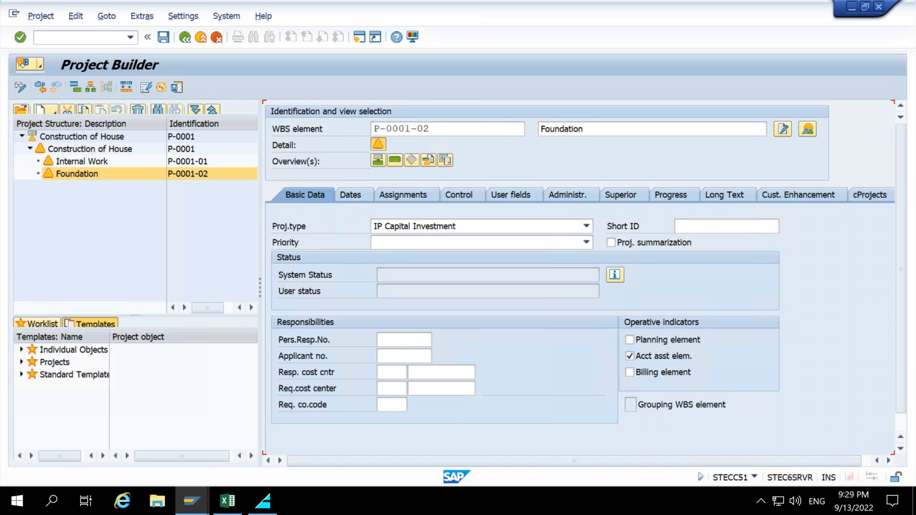
Create a third subordinate WBS element P-0001-03 named External under Construction of House.
{"action": "left_click", "coordinate": [50, 148]}
{"action": "right_click", "coordinate": [49, 148]}
{"action": "mouse_move", "coordinate": [144, 157]}
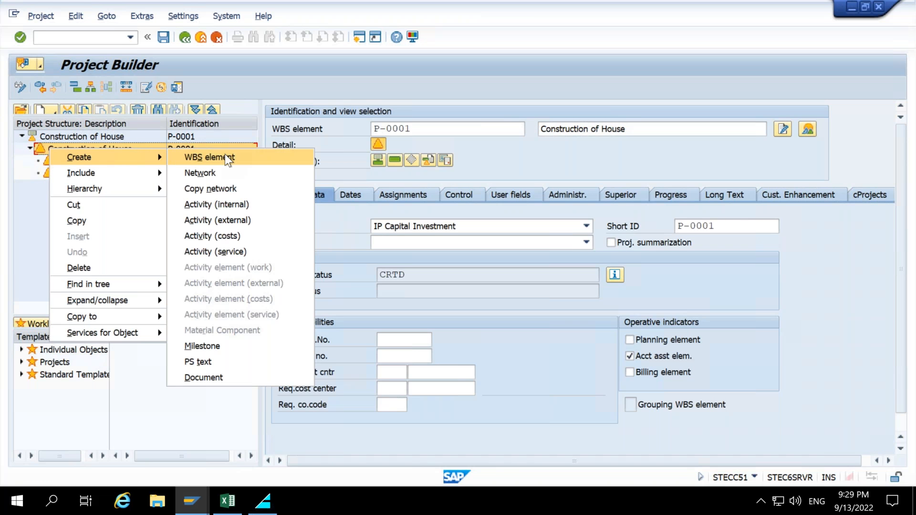
{"action": "left_click", "coordinate": [225, 155]}
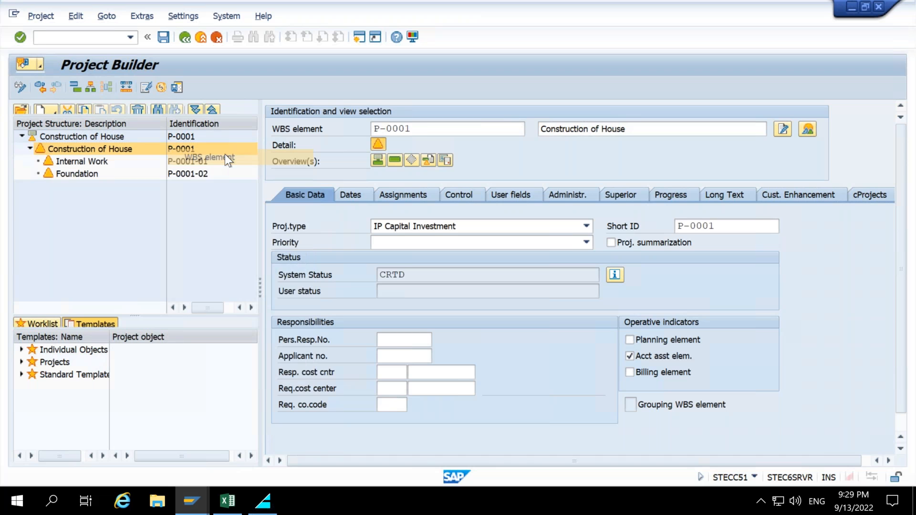
{"action": "left_click", "coordinate": [569, 132]}
{"action": "type", "text": "External"}
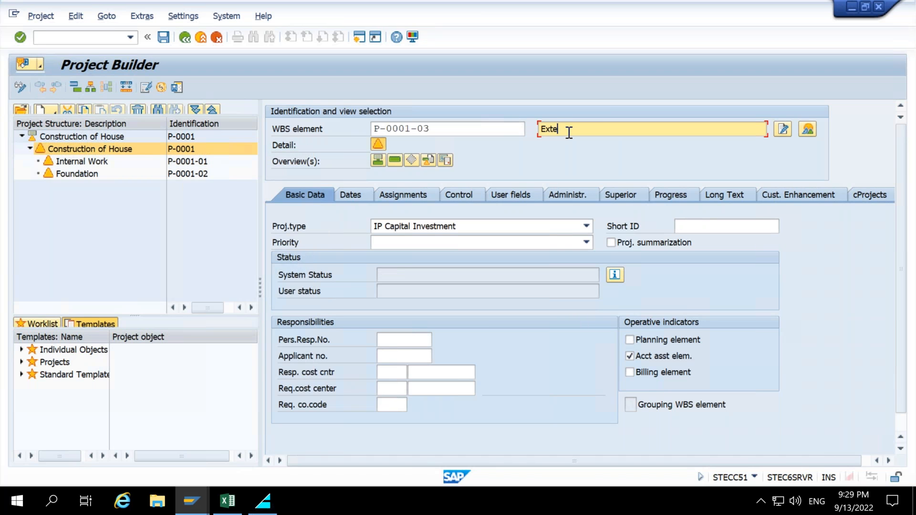
{"action": "key", "text": "Return"}
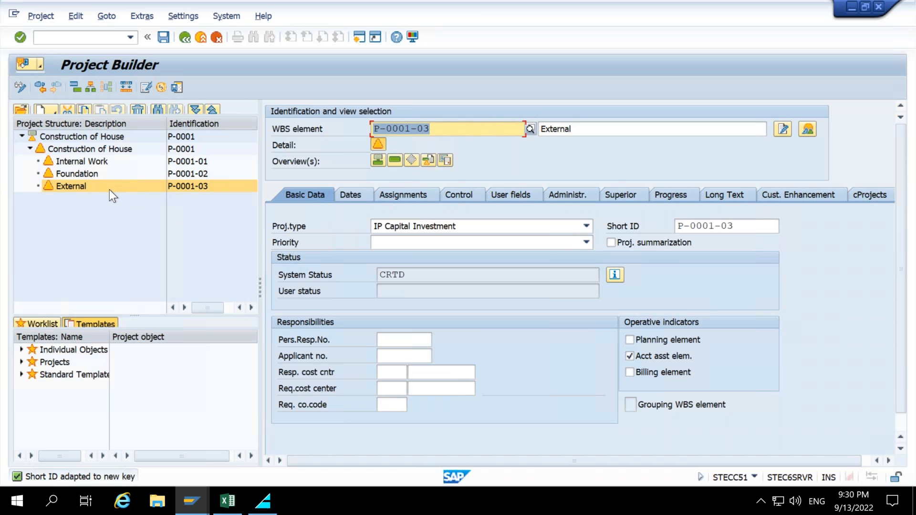
Create a subordinate WBS element P-0001-01-01 named Electricity under Internal Work.
{"action": "left_click", "coordinate": [68, 164]}
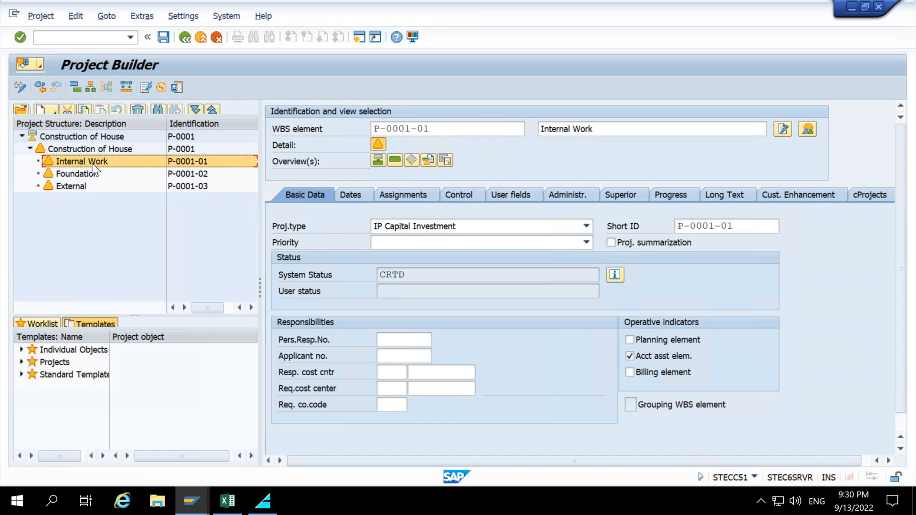
{"action": "right_click", "coordinate": [92, 164]}
{"action": "mouse_move", "coordinate": [145, 173]}
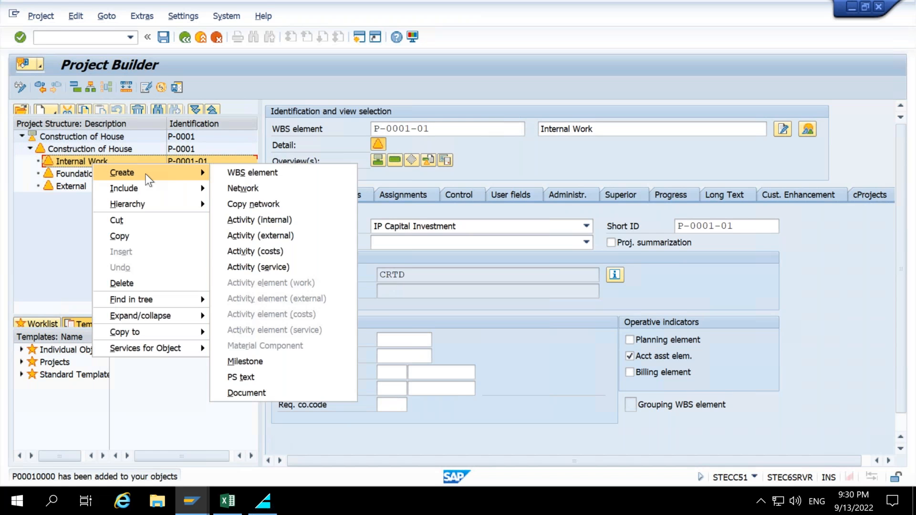
{"action": "left_click", "coordinate": [247, 177]}
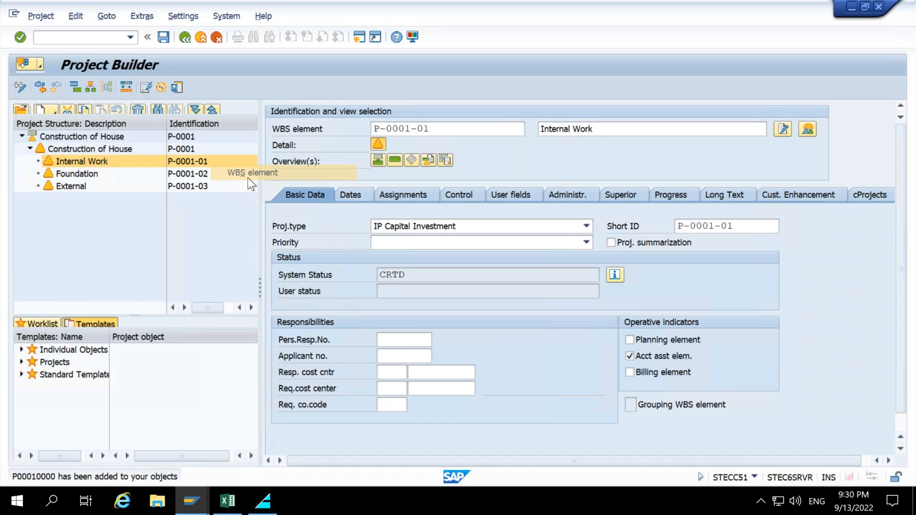
{"action": "left_click_drag", "start_coordinate": [459, 129], "coordinate": [347, 136]}
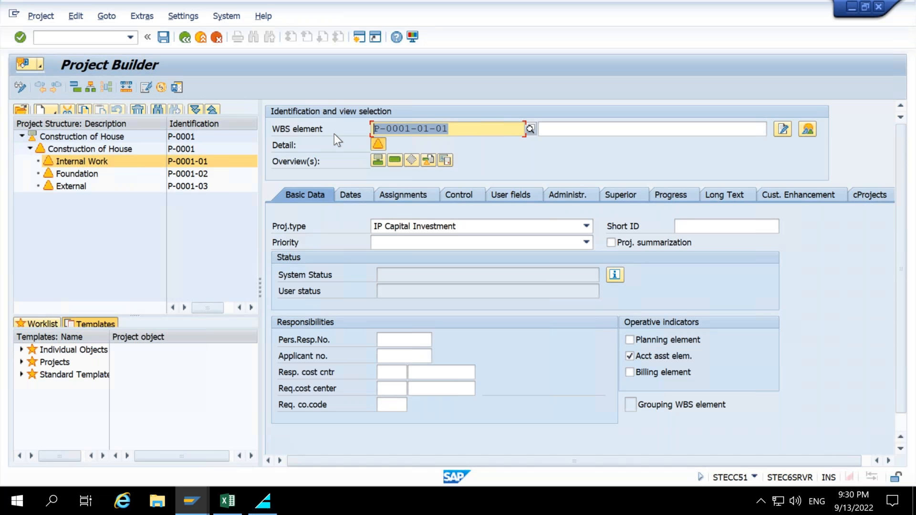
{"action": "left_click", "coordinate": [660, 129]}
{"action": "type", "text": "Ele"}
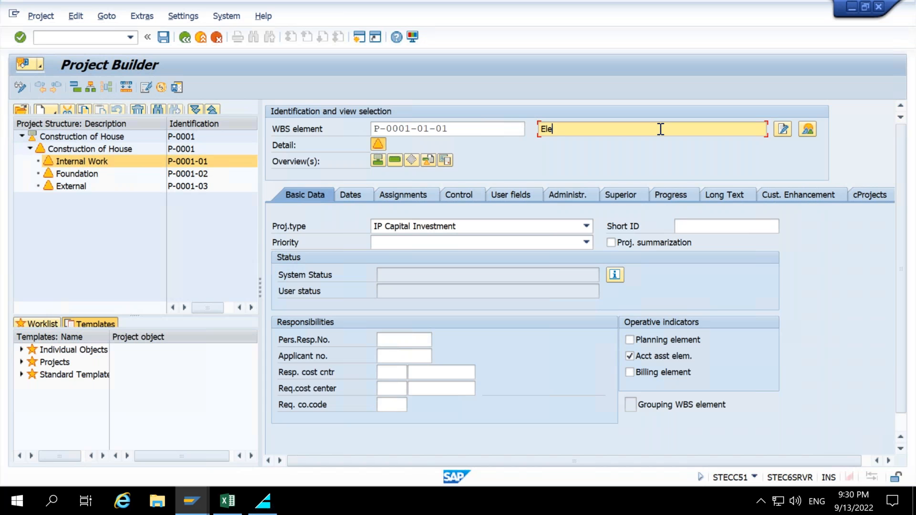
{"action": "type", "text": "ctricity"}
{"action": "key", "text": "Return"}
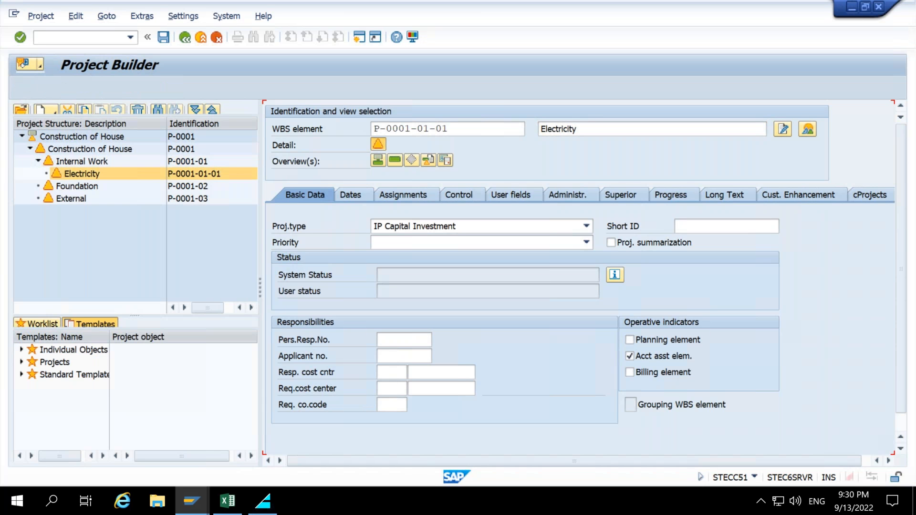
Create a second subordinate WBS element P-0001-01-02 named Plumbing under Internal Work.
{"action": "left_click", "coordinate": [91, 164]}
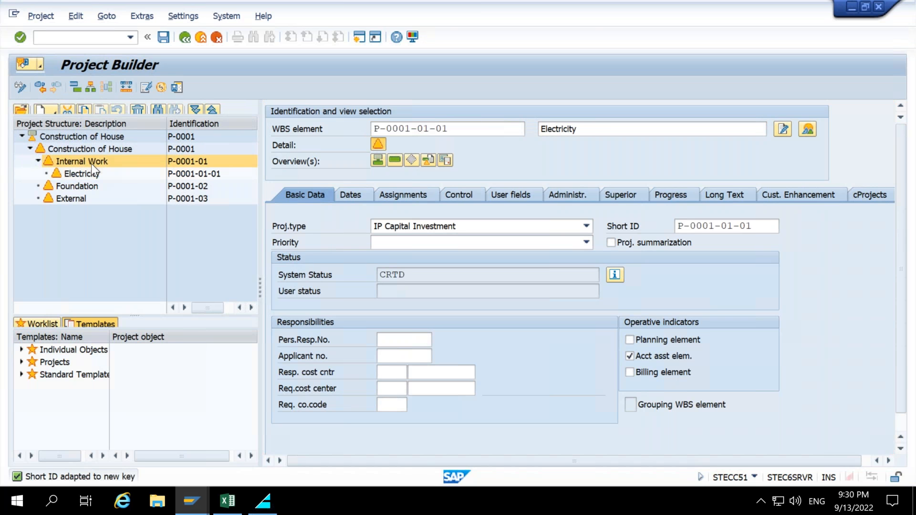
{"action": "right_click", "coordinate": [90, 165]}
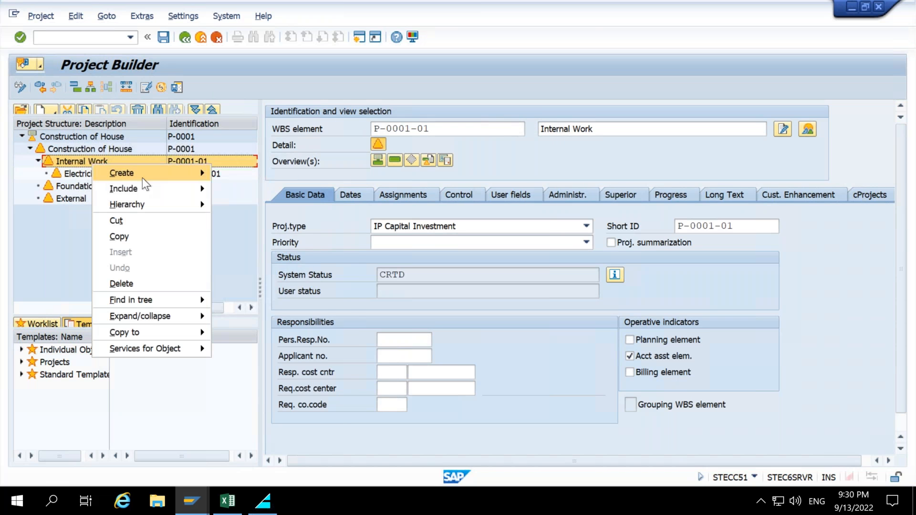
{"action": "mouse_move", "coordinate": [142, 178]}
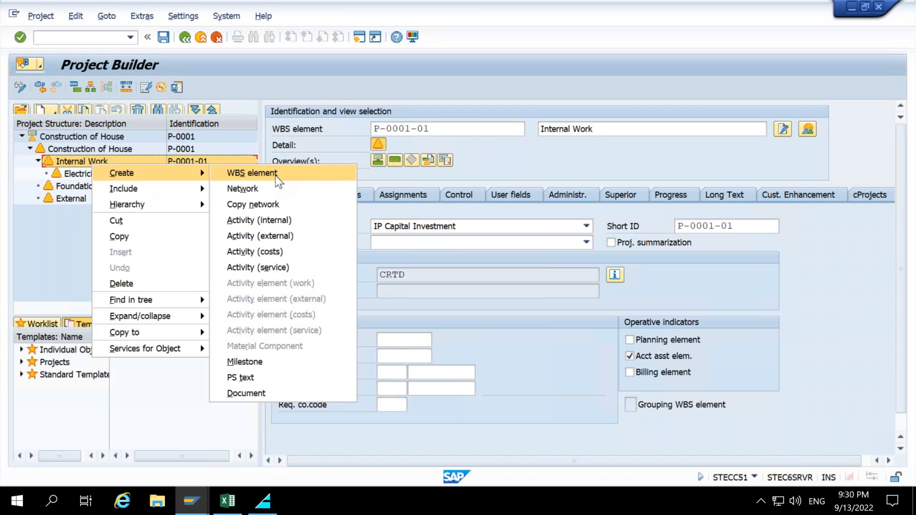
{"action": "left_click", "coordinate": [276, 175]}
{"action": "type", "text": "Plumbing"}
{"action": "key", "text": "Return"}
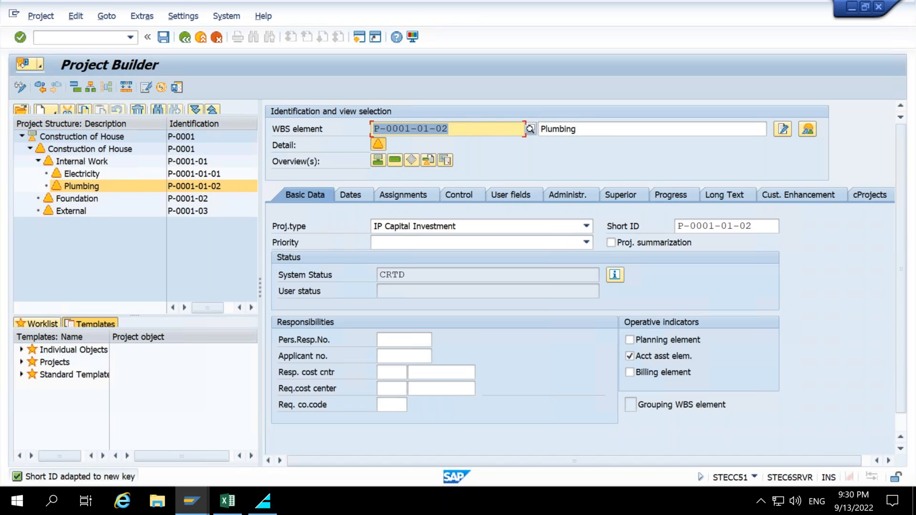
Create a subordinate WBS element P-0001-02-01 named Excavation under Foundation.
{"action": "left_click", "coordinate": [71, 199]}
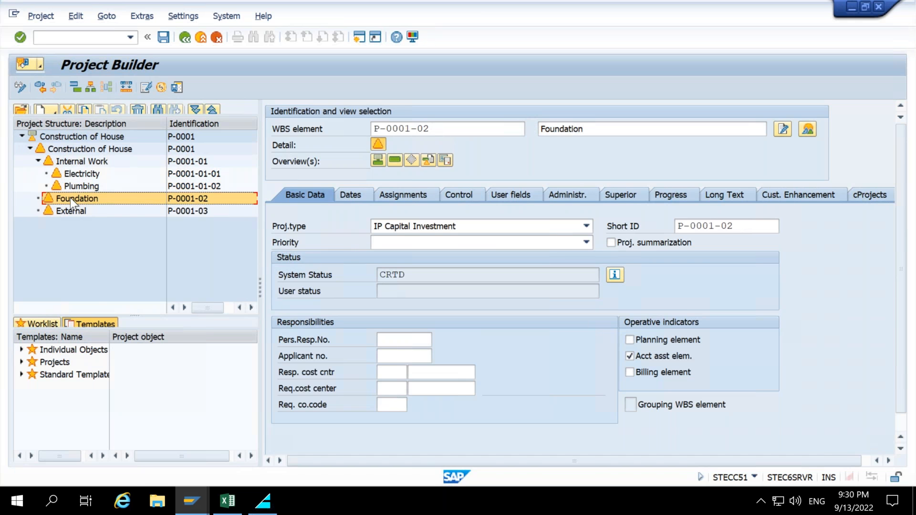
{"action": "right_click", "coordinate": [71, 198]}
{"action": "mouse_move", "coordinate": [124, 206]}
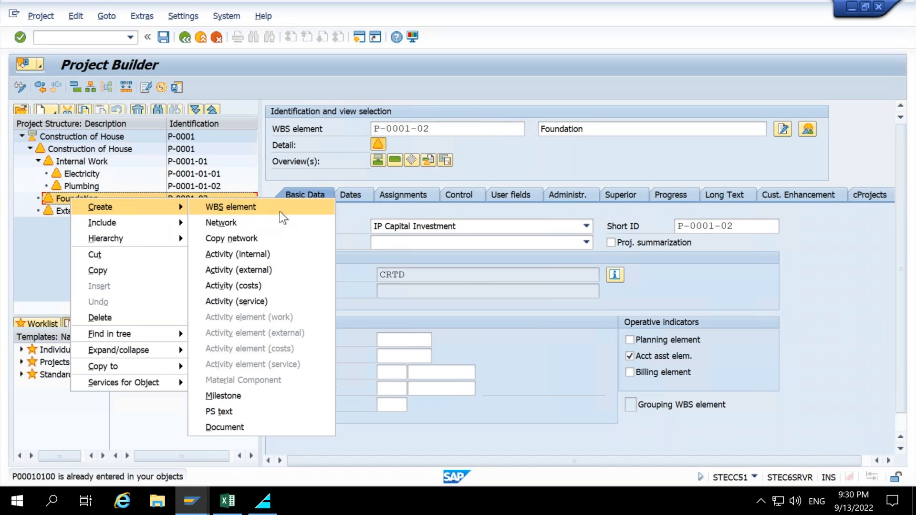
{"action": "left_click", "coordinate": [279, 210]}
{"action": "left_click", "coordinate": [582, 130]}
{"action": "type", "text": "E"}
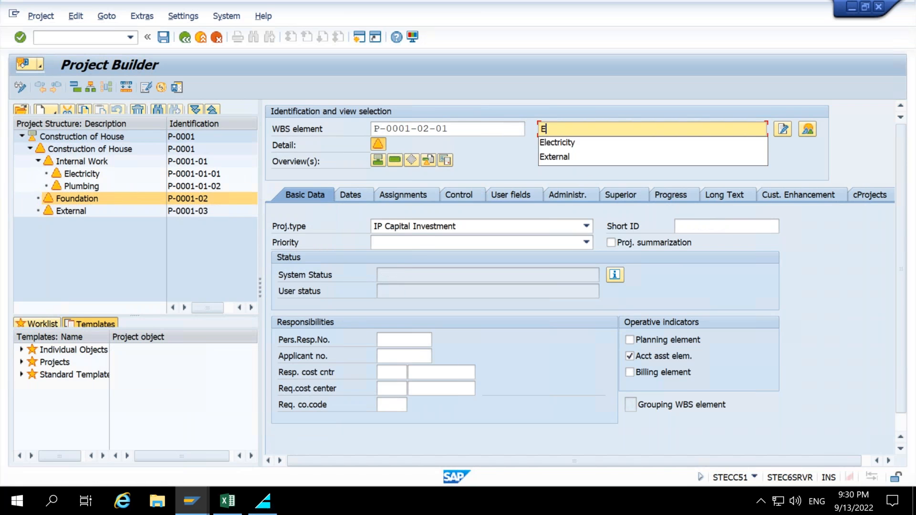
{"action": "type", "text": "xcavation"}
{"action": "key", "text": "Return"}
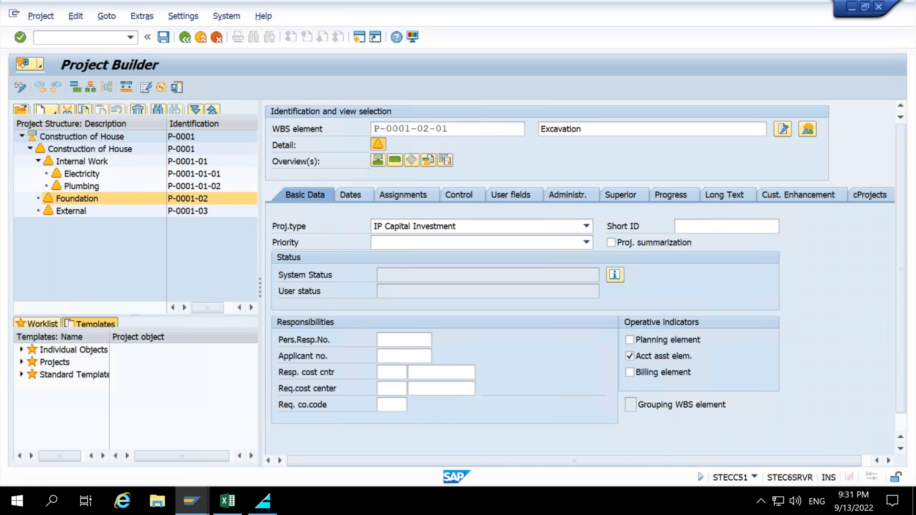
Create a second subordinate WBS element P-0001-02-02 named Steel erection under Foundation.
{"action": "left_click", "coordinate": [80, 198]}
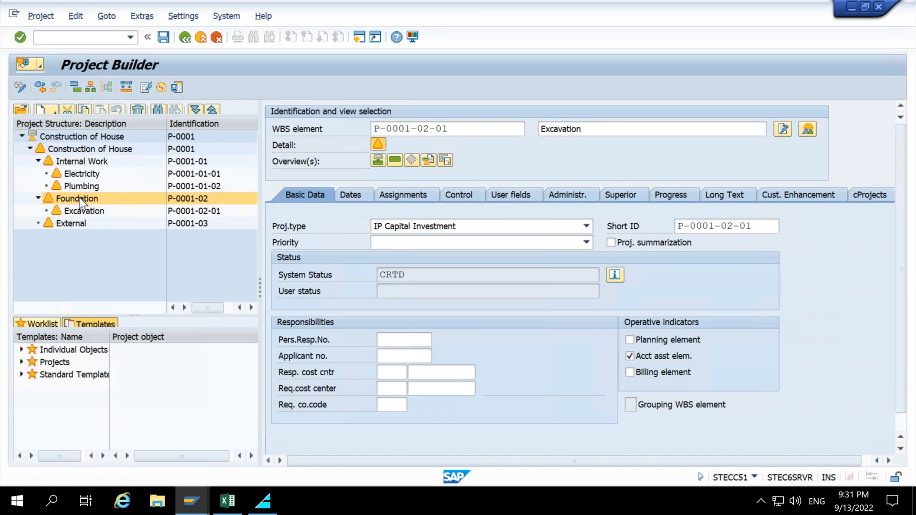
{"action": "right_click", "coordinate": [79, 198]}
{"action": "mouse_move", "coordinate": [143, 207]}
{"action": "left_click", "coordinate": [310, 208]}
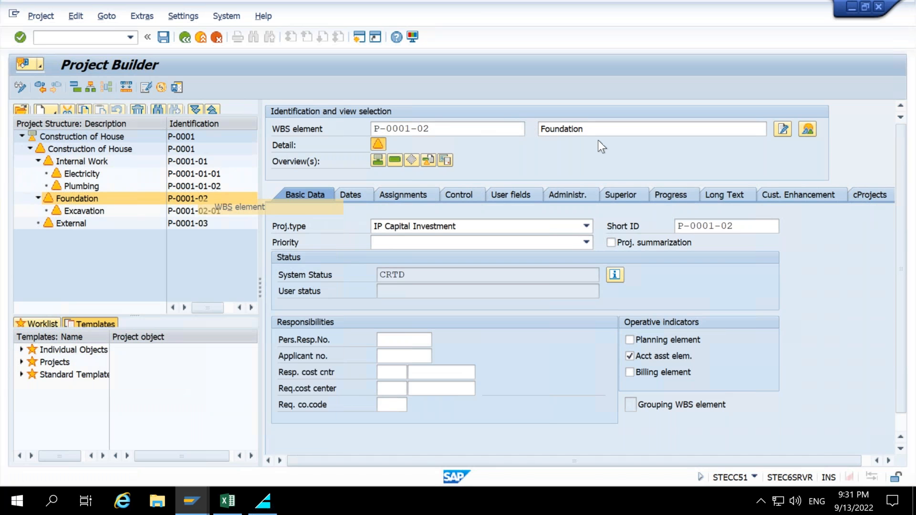
{"action": "type", "text": "Steel erection"}
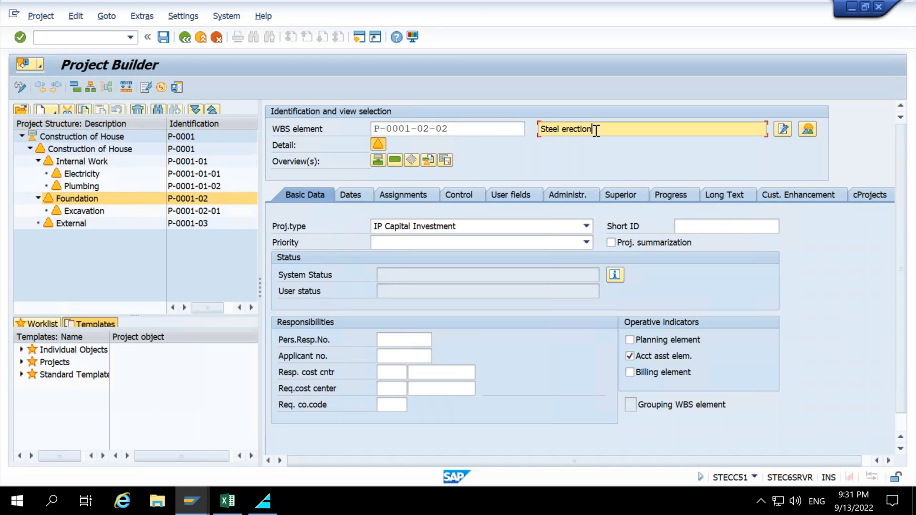
{"action": "key", "text": "Return"}
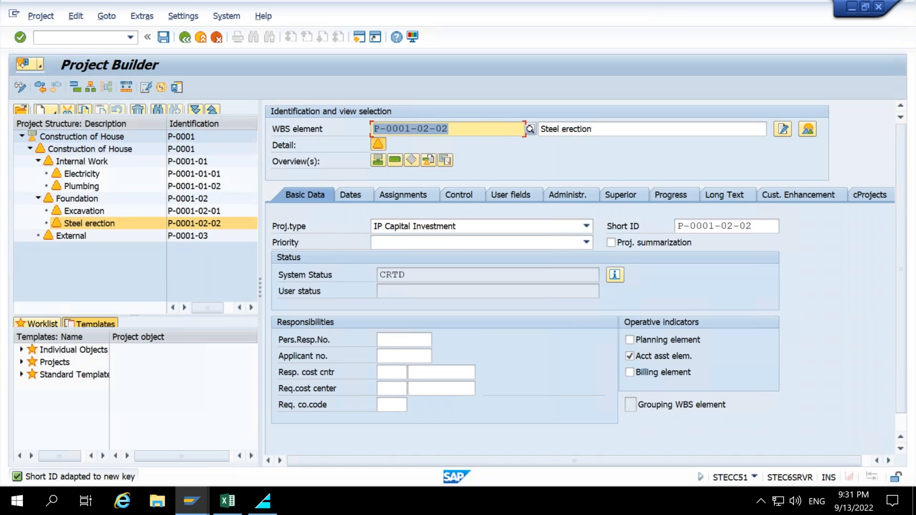
Create a subordinate WBS element P-0001-03-01 named Masonry Work under External.
{"action": "left_click", "coordinate": [66, 238]}
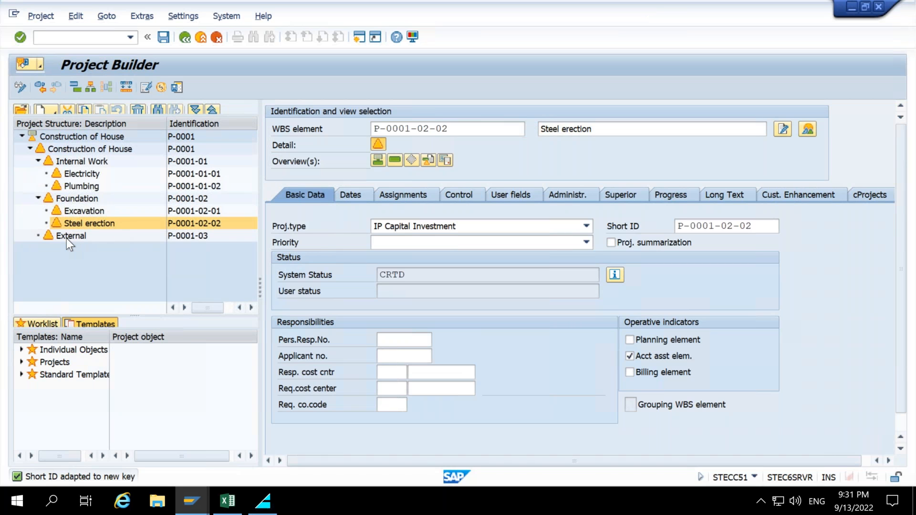
{"action": "right_click", "coordinate": [67, 239]}
{"action": "mouse_move", "coordinate": [119, 247]}
{"action": "left_click", "coordinate": [238, 245]}
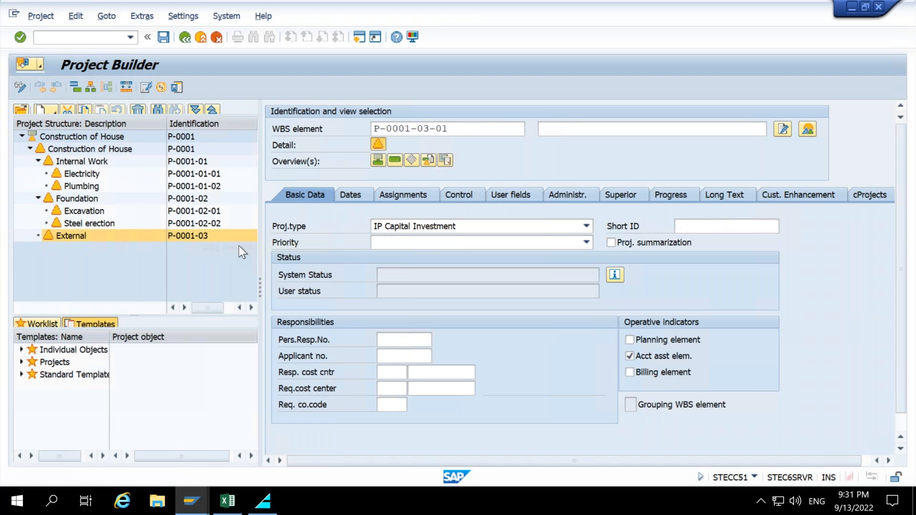
{"action": "left_click", "coordinate": [588, 131]}
{"action": "type", "text": "Masano"}
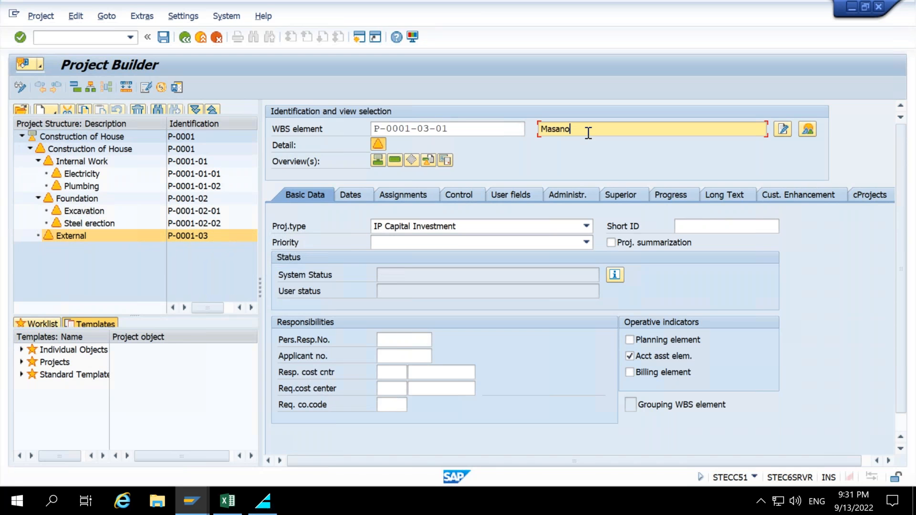
{"action": "key", "text": "BackSpace"}
{"action": "key", "text": "BackSpace"}
{"action": "key", "text": "BackSpace"}
{"action": "type", "text": "onry Work"}
{"action": "key", "text": "Return"}
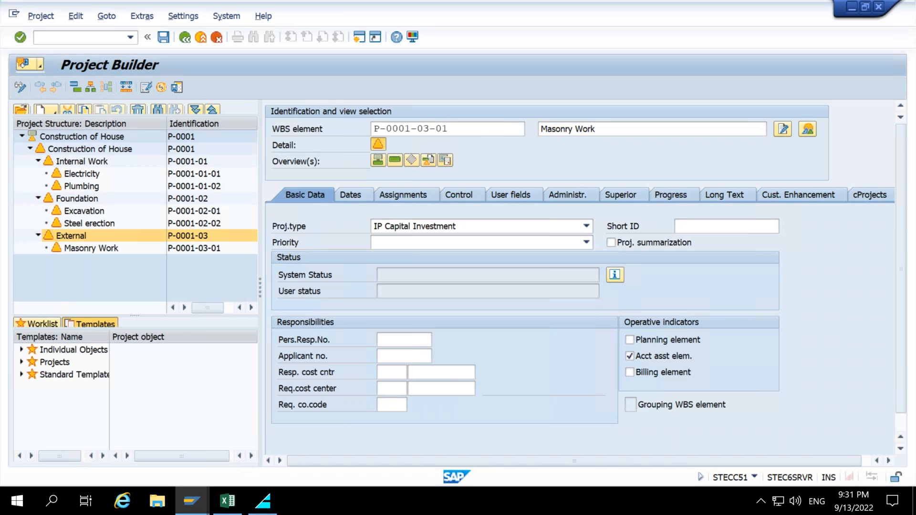
Create a second subordinate WBS element P-0001-03-02 named Building finishes under External.
{"action": "left_click", "coordinate": [69, 233]}
{"action": "right_click", "coordinate": [71, 234]}
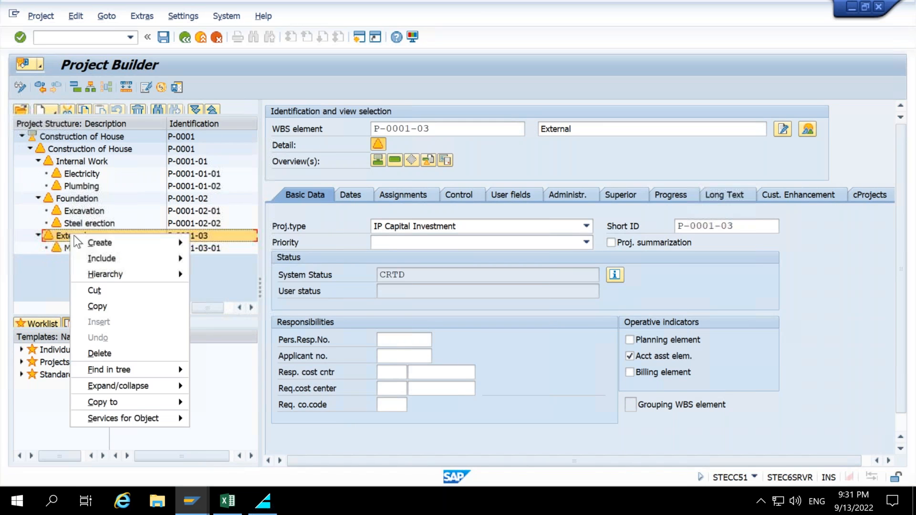
{"action": "mouse_move", "coordinate": [76, 241]}
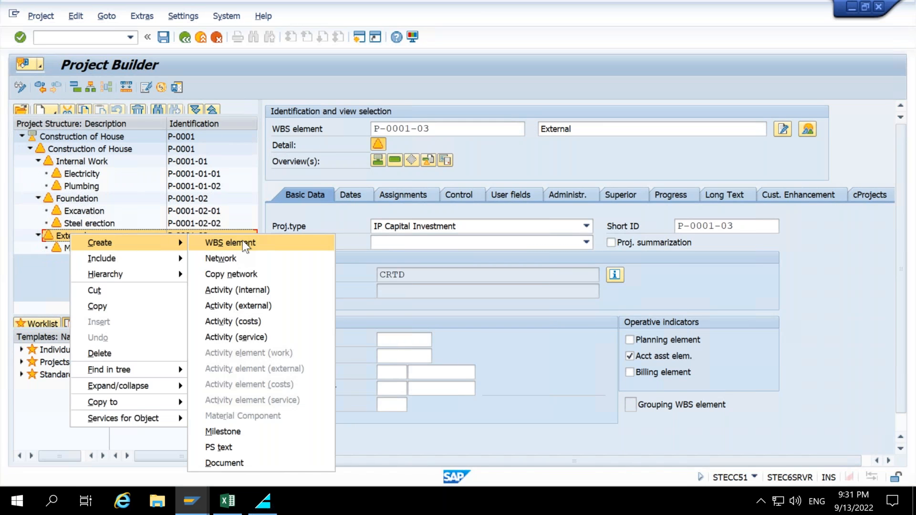
{"action": "left_click", "coordinate": [242, 240]}
{"action": "left_click", "coordinate": [596, 128]}
{"action": "type", "text": "Buildi"}
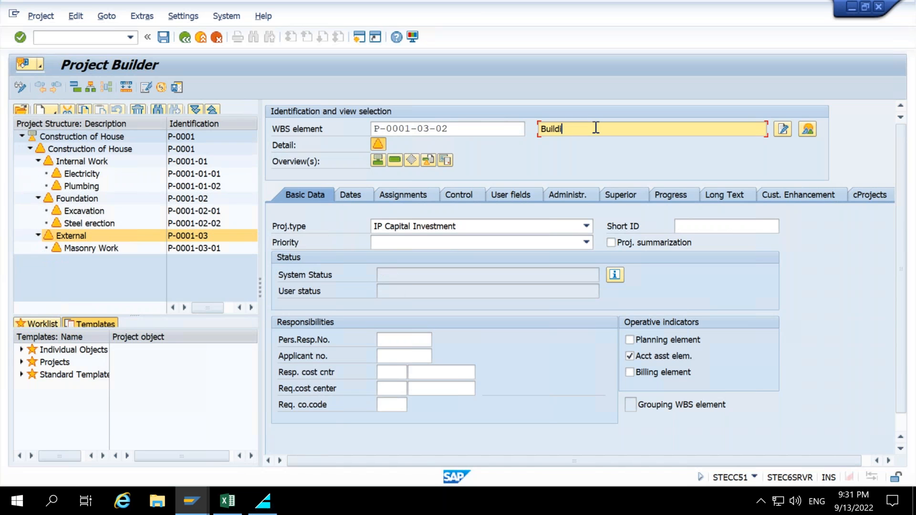
{"action": "type", "text": "ng finishes"}
{"action": "key", "text": "Return"}
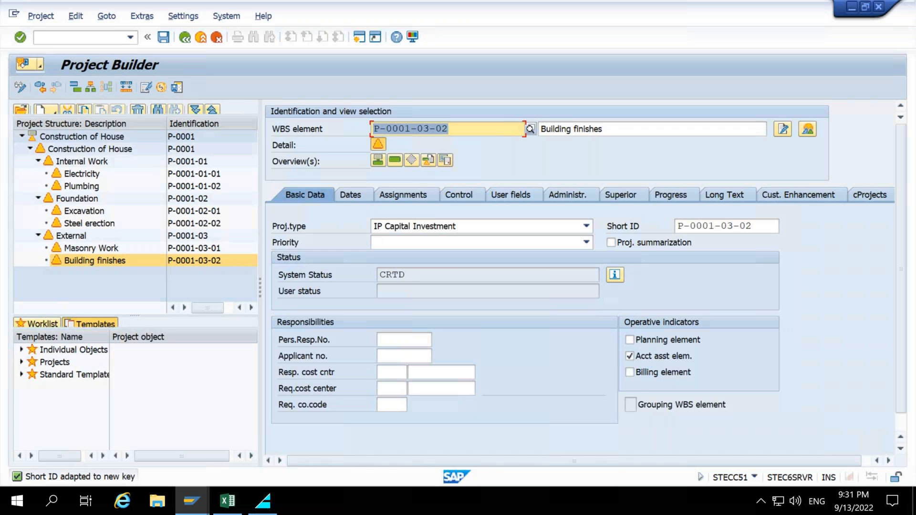
{"action": "mouse_move", "coordinate": [16, 127]}
{"action": "left_mouse_down"}
{"action": "mouse_move", "coordinate": [106, 212]}
{"action": "mouse_move", "coordinate": [200, 278]}
{"action": "mouse_move", "coordinate": [239, 286]}
{"action": "mouse_move", "coordinate": [252, 278]}
{"action": "left_mouse_up"}
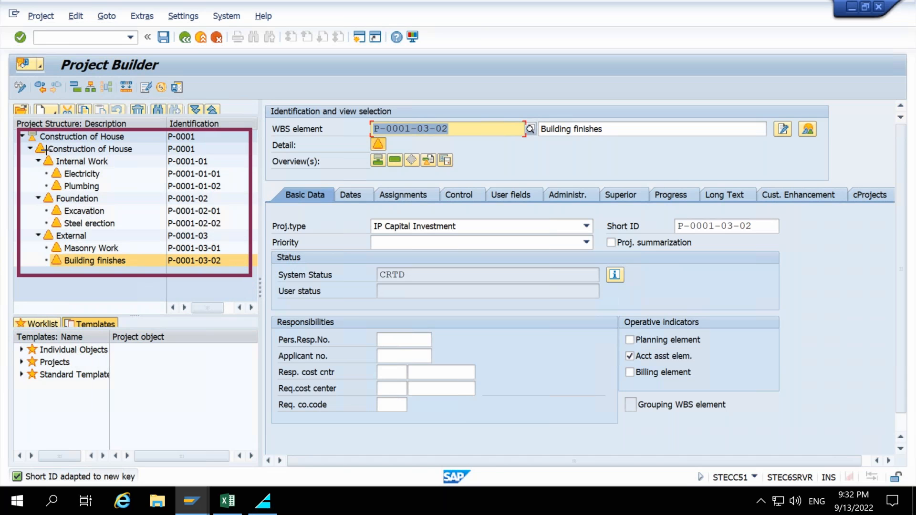
{"action": "left_click_drag", "start_coordinate": [82, 79], "coordinate": [102, 96]}
{"action": "left_click_drag", "start_coordinate": [363, 265], "coordinate": [162, 122]}
{"action": "left_click_drag", "start_coordinate": [111, 97], "coordinate": [102, 95]}
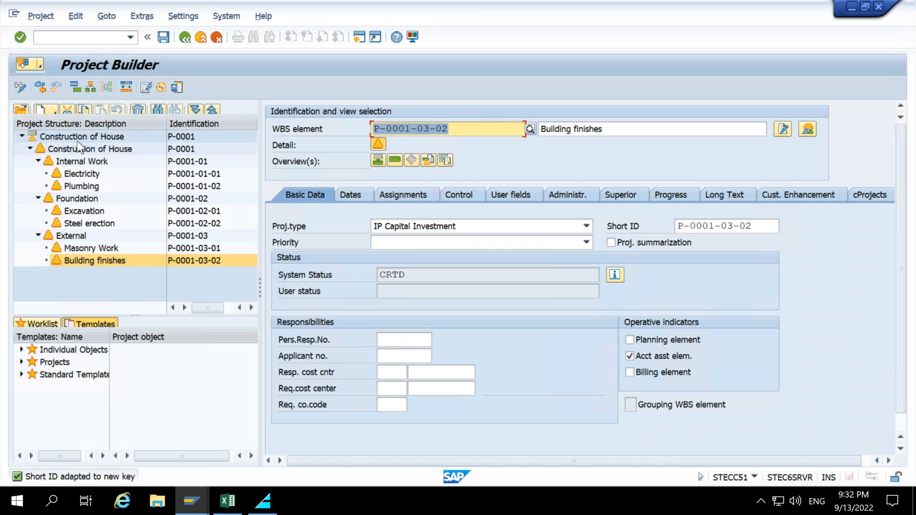
Review the project P-0001 WBS structure in the hierarchy graphic and return to the project tree.
{"action": "left_click", "coordinate": [54, 138]}
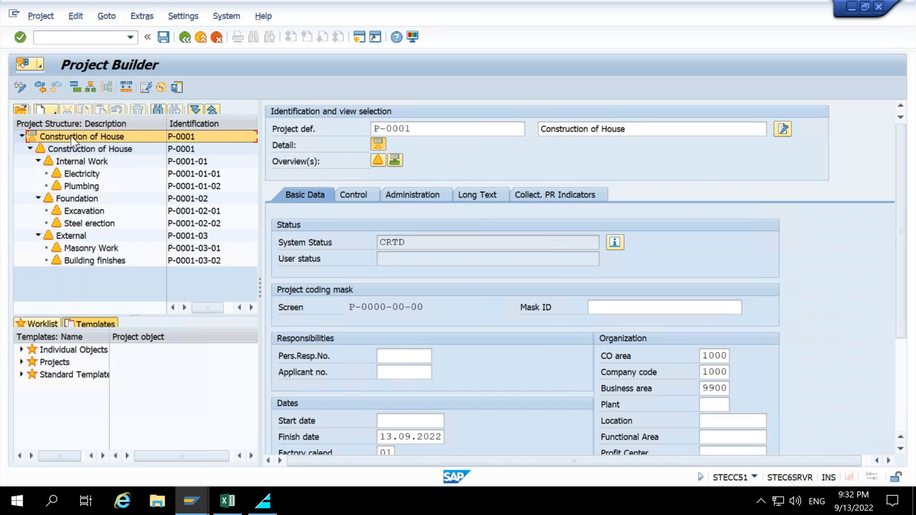
{"action": "left_click", "coordinate": [88, 88]}
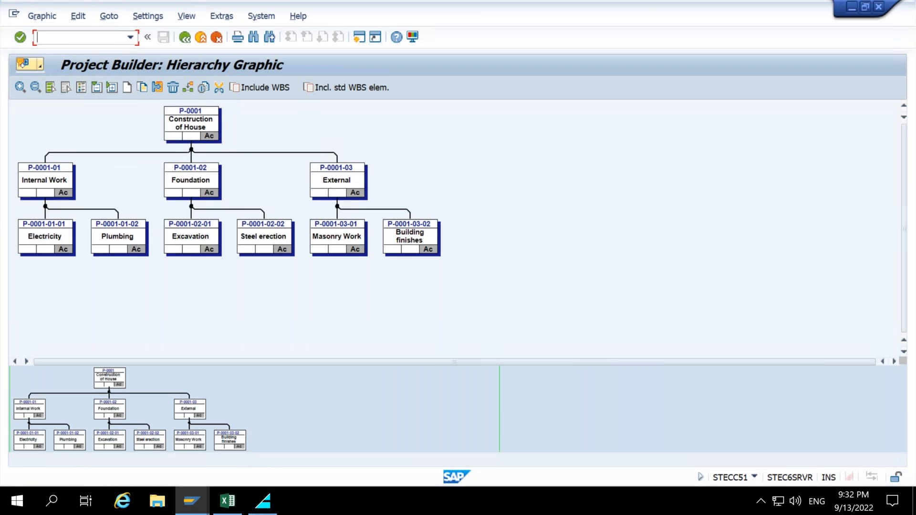
{"action": "mouse_move", "coordinate": [6, 98]}
{"action": "left_mouse_down"}
{"action": "mouse_move", "coordinate": [308, 226]}
{"action": "mouse_move", "coordinate": [536, 307]}
{"action": "left_mouse_up"}
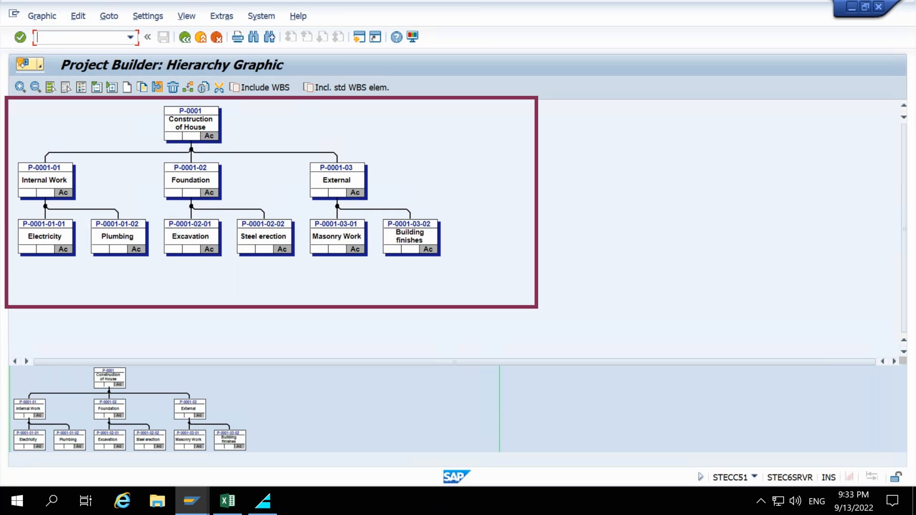
{"action": "left_click_drag", "start_coordinate": [415, 157], "coordinate": [220, 127]}
{"action": "mouse_move", "coordinate": [151, 138]}
{"action": "left_mouse_down"}
{"action": "mouse_move", "coordinate": [77, 172]}
{"action": "mouse_move", "coordinate": [188, 162]}
{"action": "left_mouse_up"}
{"action": "left_click_drag", "start_coordinate": [244, 142], "coordinate": [332, 161]}
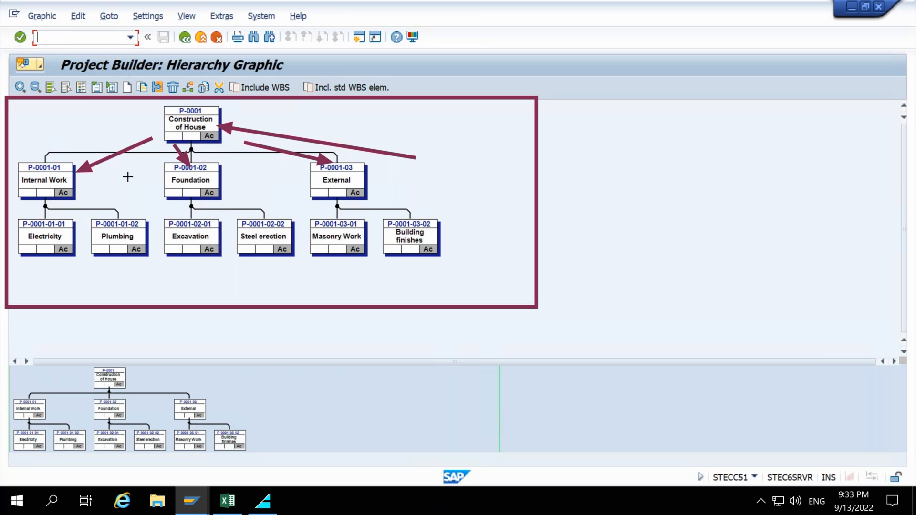
{"action": "mouse_move", "coordinate": [70, 200]}
{"action": "left_mouse_down"}
{"action": "mouse_move", "coordinate": [58, 218]}
{"action": "mouse_move", "coordinate": [86, 209]}
{"action": "mouse_move", "coordinate": [111, 218]}
{"action": "left_mouse_up"}
{"action": "mouse_move", "coordinate": [175, 195]}
{"action": "left_mouse_down"}
{"action": "mouse_move", "coordinate": [189, 201]}
{"action": "mouse_move", "coordinate": [184, 219]}
{"action": "mouse_move", "coordinate": [253, 222]}
{"action": "left_mouse_up"}
{"action": "mouse_move", "coordinate": [335, 198]}
{"action": "left_mouse_down"}
{"action": "mouse_move", "coordinate": [330, 221]}
{"action": "mouse_move", "coordinate": [392, 218]}
{"action": "left_mouse_up"}
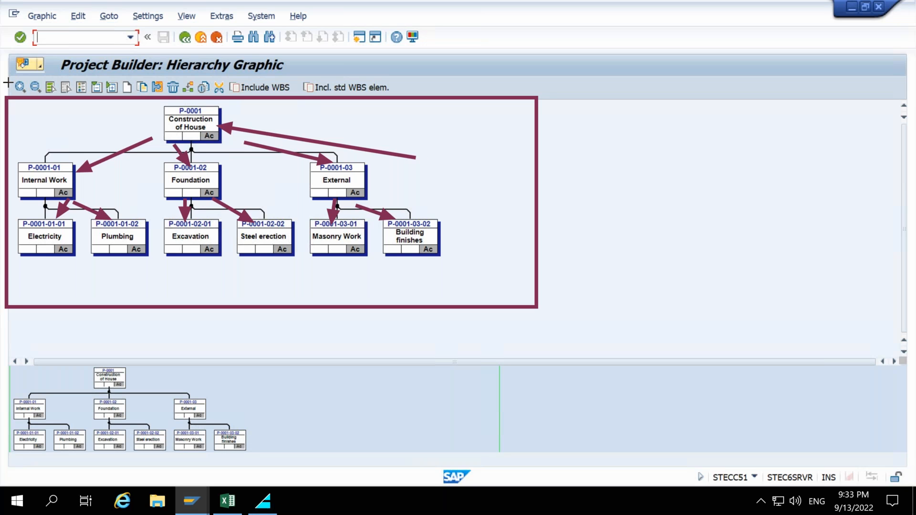
{"action": "key", "text": "Escape"}
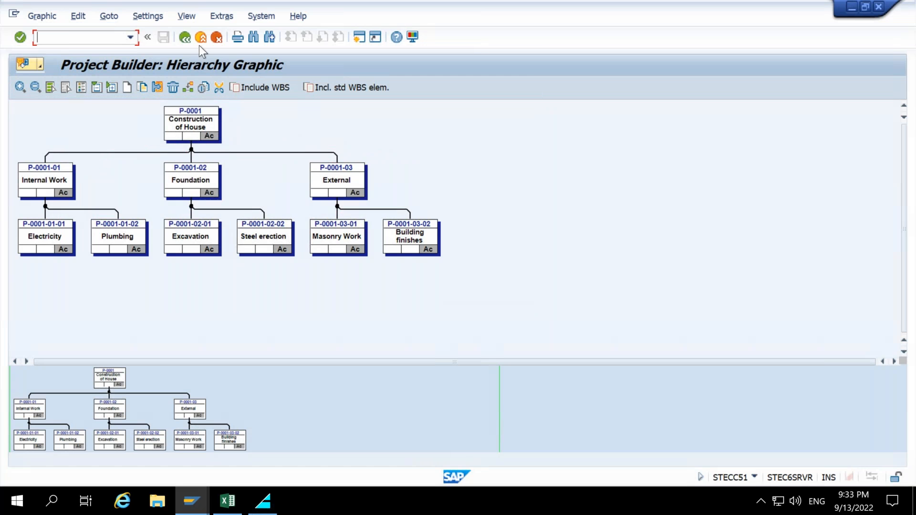
{"action": "left_click", "coordinate": [191, 37]}
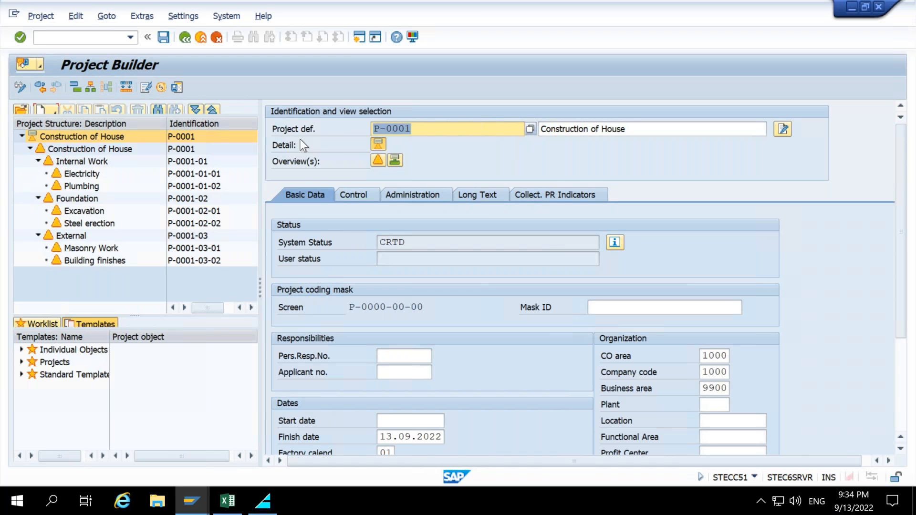
Open the top-level WBS element Construction of House and review its basic data, responsibilities and operative indicators.
{"action": "left_click", "coordinate": [70, 148]}
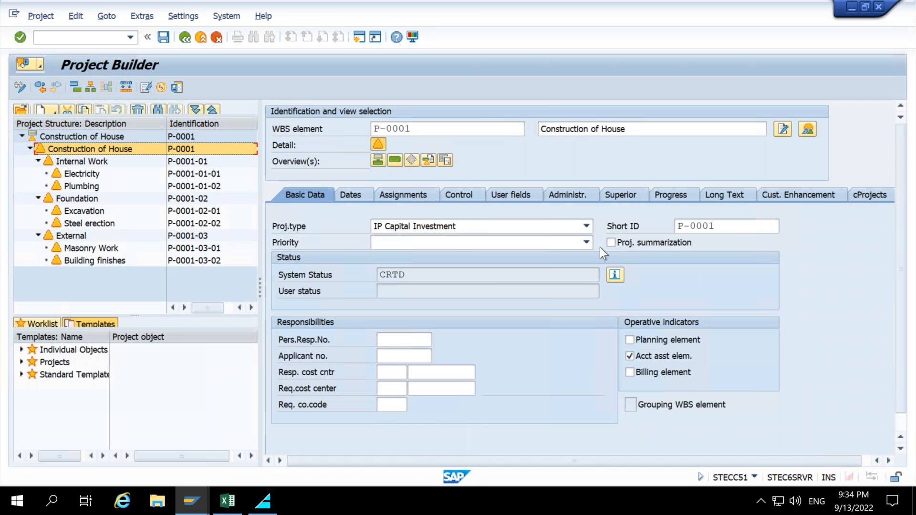
{"action": "mouse_move", "coordinate": [250, 93]}
{"action": "left_mouse_down"}
{"action": "mouse_move", "coordinate": [814, 388]}
{"action": "mouse_move", "coordinate": [880, 441]}
{"action": "mouse_move", "coordinate": [906, 451]}
{"action": "left_mouse_up"}
{"action": "mouse_move", "coordinate": [271, 314]}
{"action": "left_mouse_down"}
{"action": "mouse_move", "coordinate": [556, 368]}
{"action": "mouse_move", "coordinate": [615, 423]}
{"action": "left_mouse_up"}
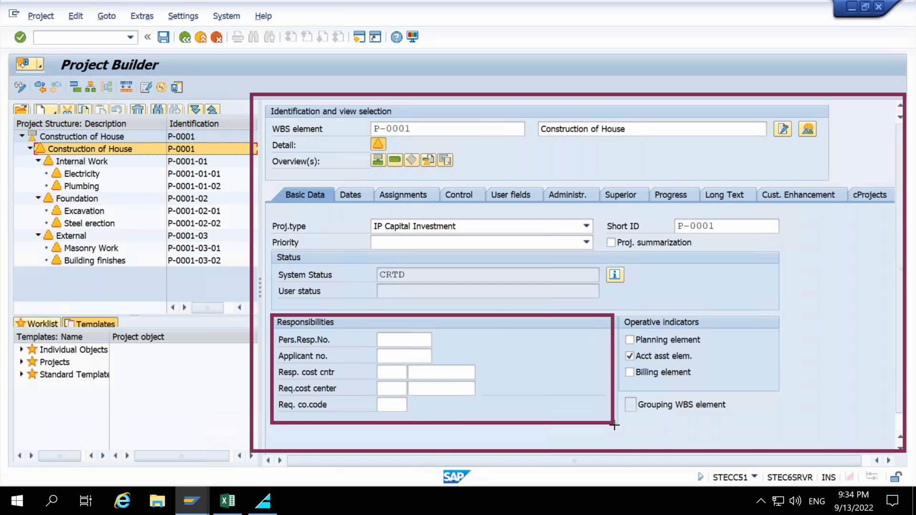
{"action": "mouse_move", "coordinate": [615, 307]}
{"action": "left_mouse_down"}
{"action": "mouse_move", "coordinate": [665, 388]}
{"action": "mouse_move", "coordinate": [793, 392]}
{"action": "left_mouse_up"}
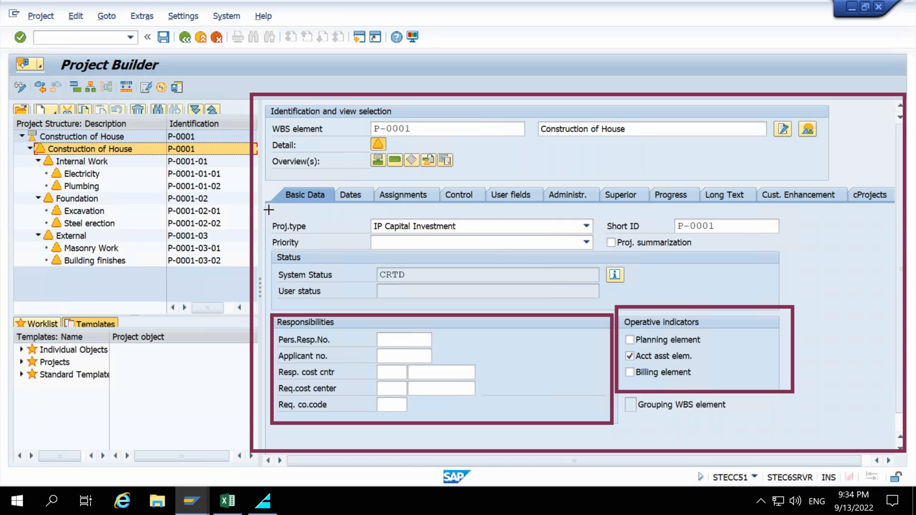
{"action": "mouse_move", "coordinate": [266, 210]}
{"action": "left_mouse_down"}
{"action": "mouse_move", "coordinate": [533, 257]}
{"action": "mouse_move", "coordinate": [715, 253]}
{"action": "left_mouse_up"}
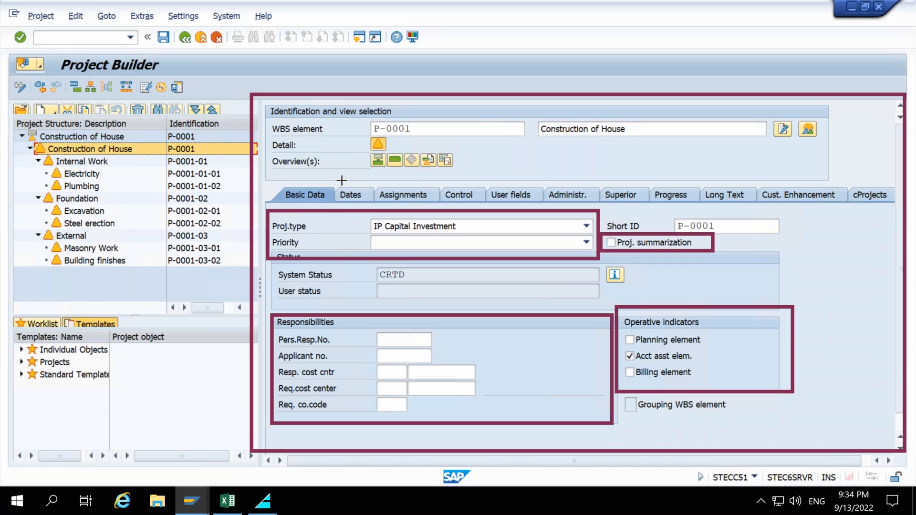
{"action": "left_click_drag", "start_coordinate": [333, 182], "coordinate": [380, 203]}
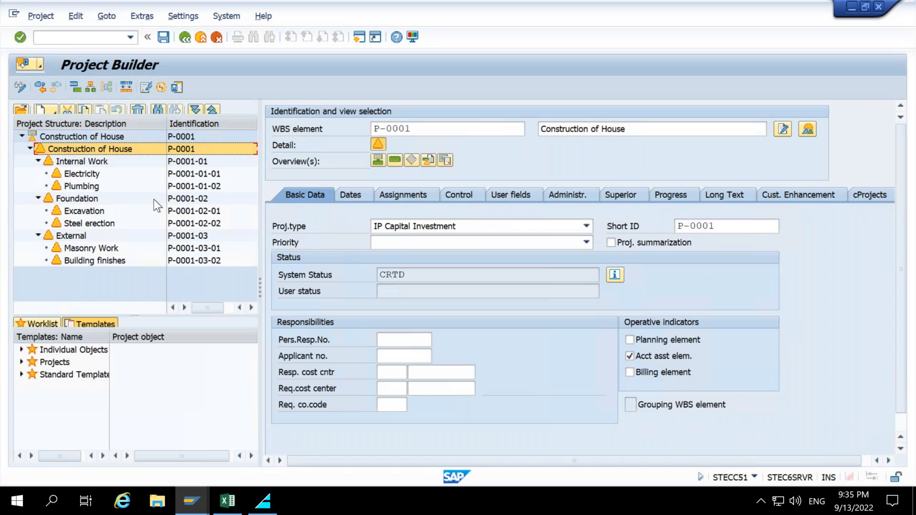
{"action": "mouse_move", "coordinate": [264, 211]}
{"action": "left_mouse_down"}
{"action": "mouse_move", "coordinate": [514, 236]}
{"action": "mouse_move", "coordinate": [605, 234]}
{"action": "mouse_move", "coordinate": [602, 258]}
{"action": "left_mouse_up"}
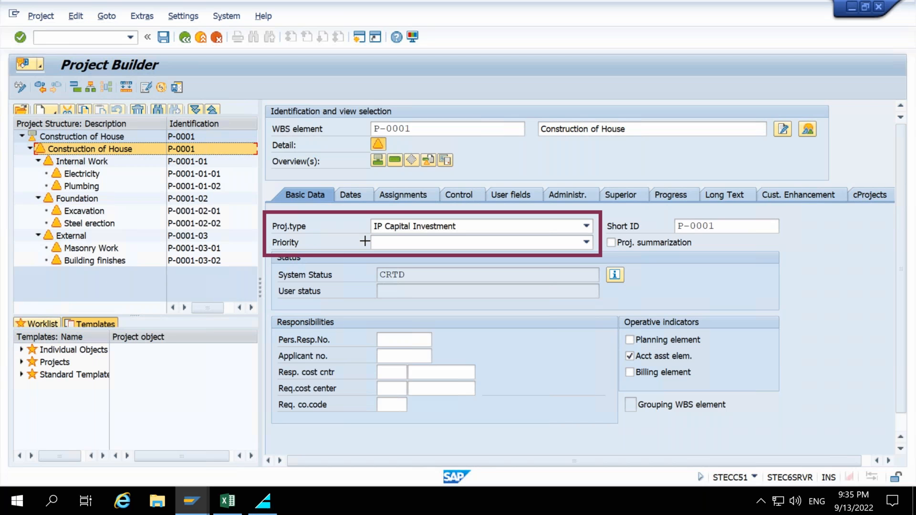
{"action": "mouse_move", "coordinate": [615, 306]}
{"action": "left_mouse_down"}
{"action": "mouse_move", "coordinate": [692, 387]}
{"action": "mouse_move", "coordinate": [737, 392]}
{"action": "left_mouse_up"}
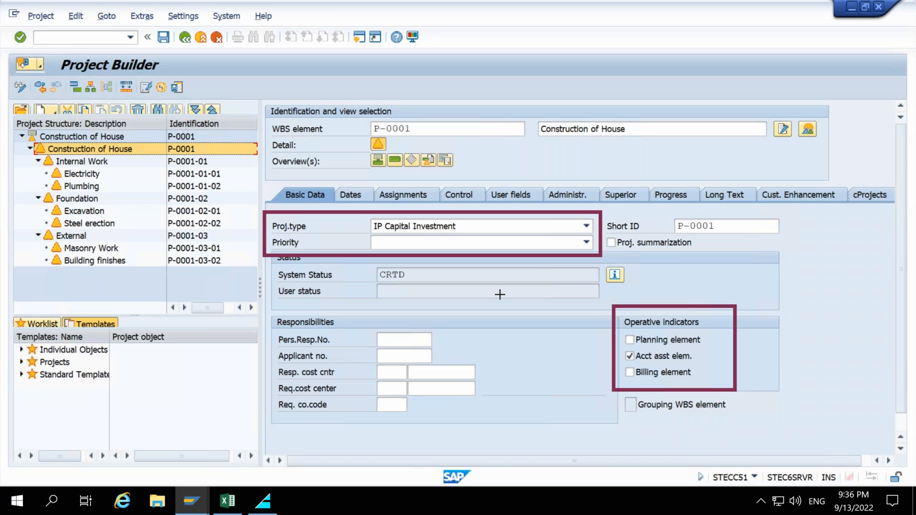
{"action": "left_click_drag", "start_coordinate": [691, 269], "coordinate": [682, 308]}
Inspect the project type options and the responsibility fields of the top-level WBS element.
{"action": "left_click", "coordinate": [571, 230]}
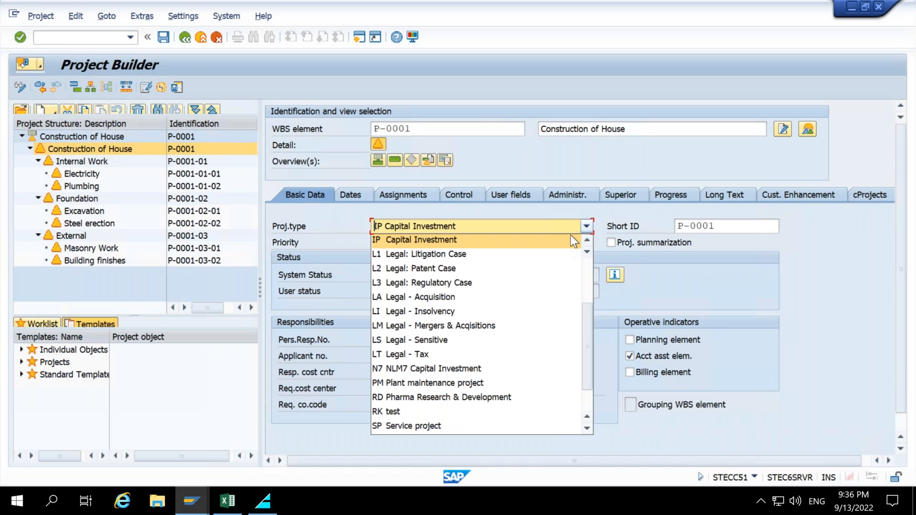
{"action": "left_click", "coordinate": [671, 282]}
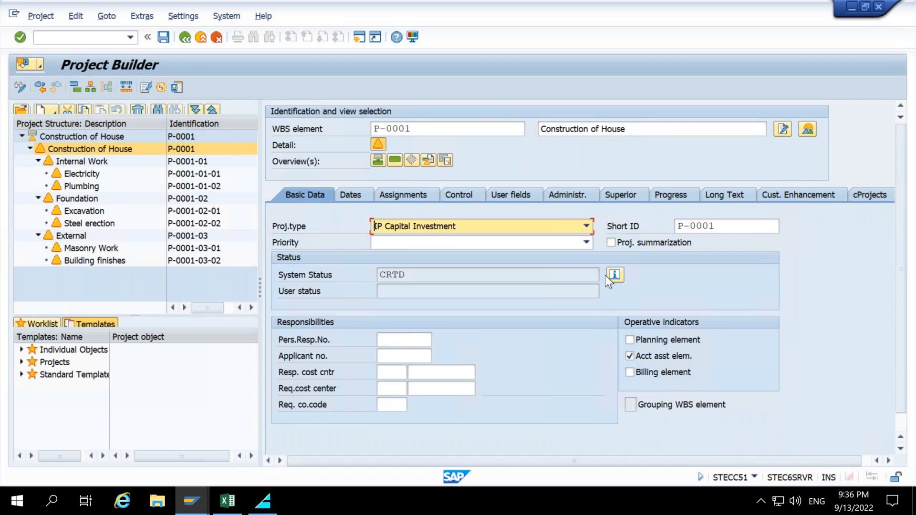
{"action": "left_click", "coordinate": [392, 339]}
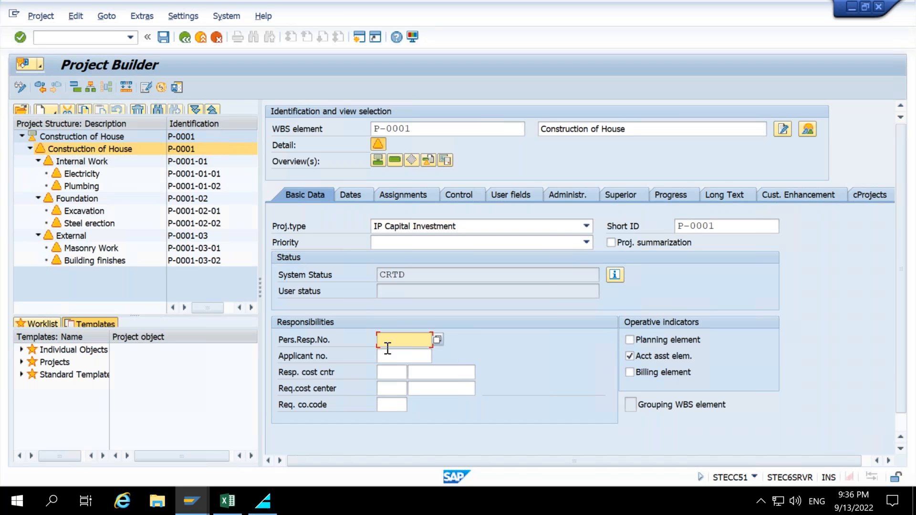
{"action": "left_click", "coordinate": [393, 353]}
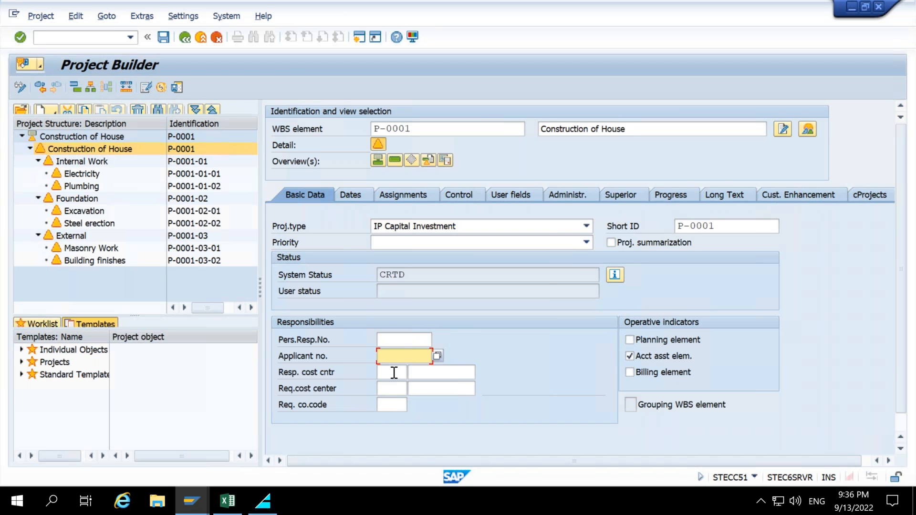
{"action": "left_click", "coordinate": [395, 340]}
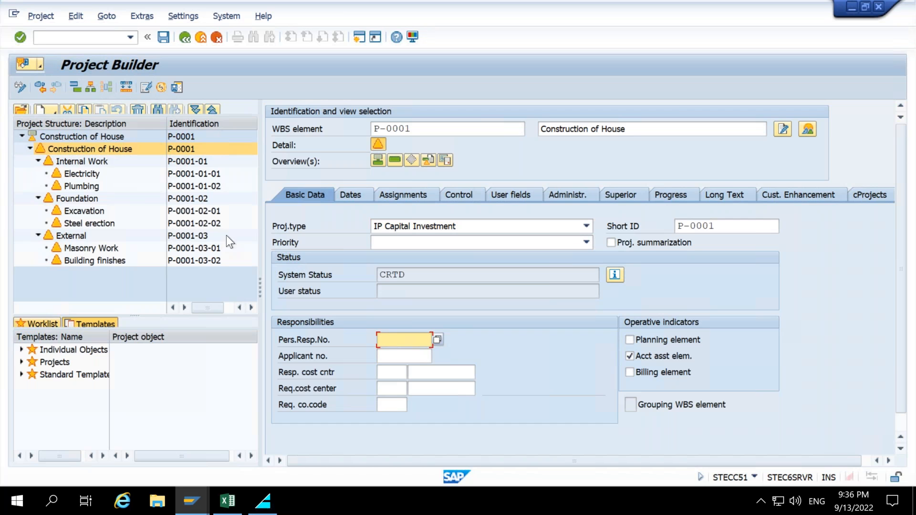
Set both the responsible person and the applicant of the top WBS element to the first person in the value help lists.
{"action": "left_click", "coordinate": [436, 344]}
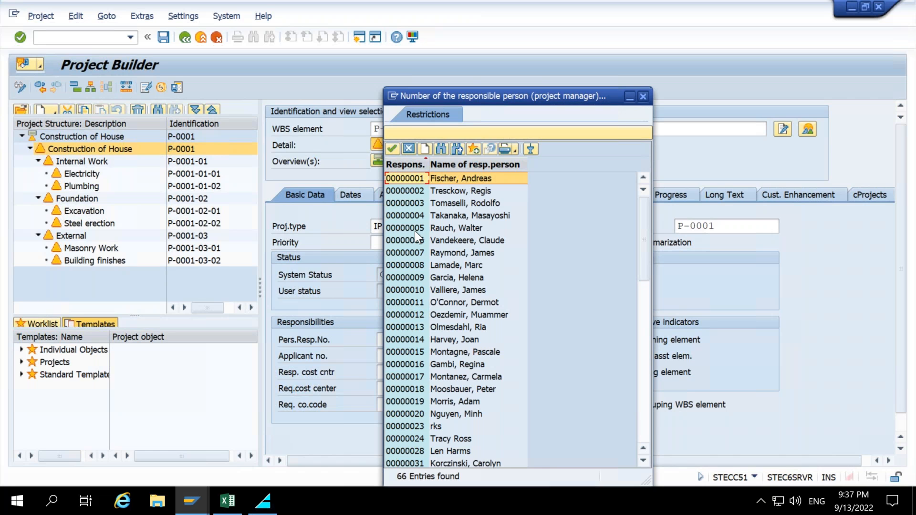
{"action": "double_click", "coordinate": [416, 182]}
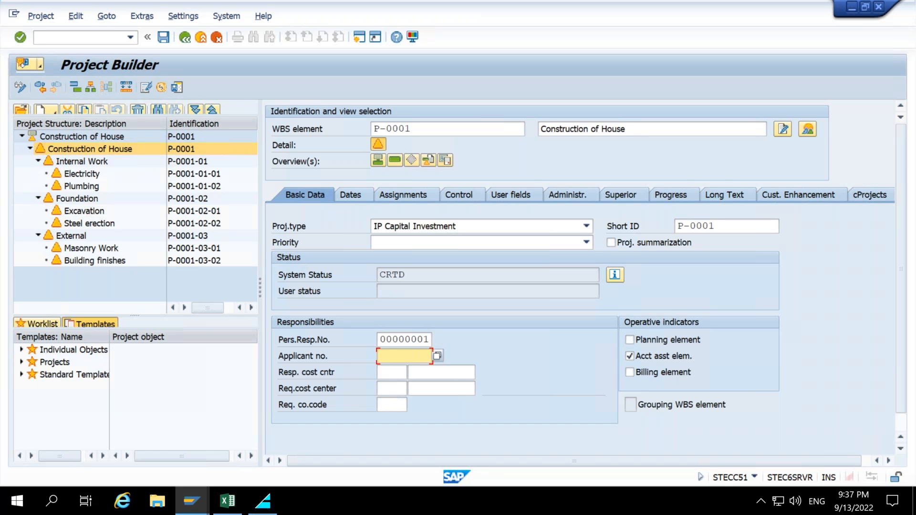
{"action": "left_click", "coordinate": [439, 353]}
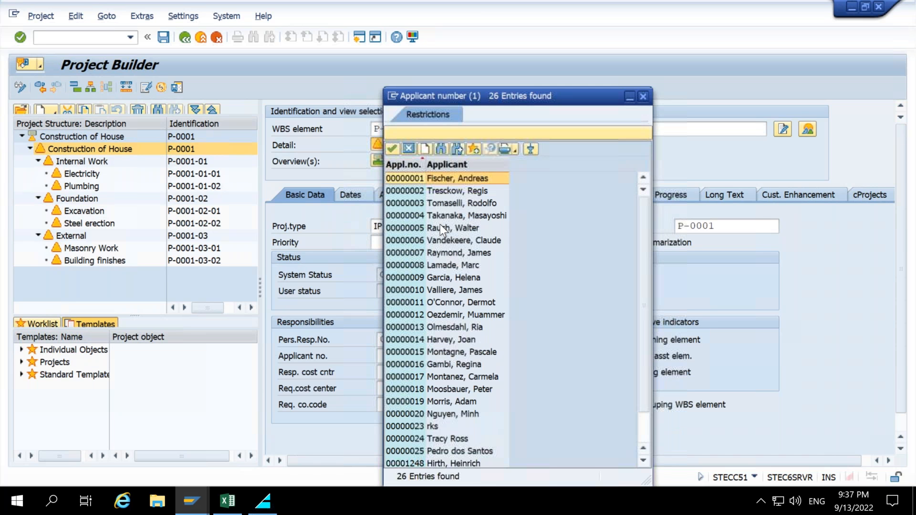
{"action": "left_click", "coordinate": [392, 149]}
{"action": "left_click", "coordinate": [411, 129]}
{"action": "key", "text": "Return"}
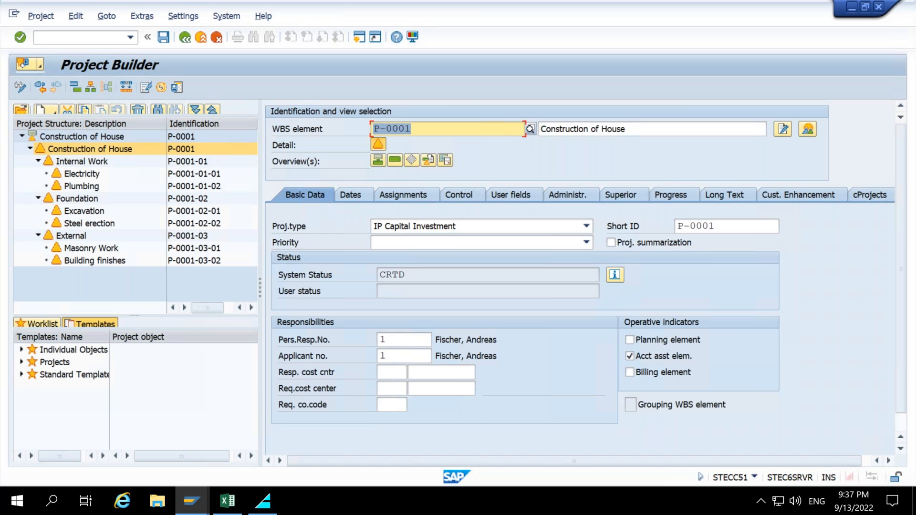
{"action": "mouse_move", "coordinate": [266, 356]}
{"action": "left_mouse_down"}
{"action": "mouse_move", "coordinate": [460, 399]}
{"action": "mouse_move", "coordinate": [522, 424]}
{"action": "left_mouse_up"}
{"action": "left_click", "coordinate": [210, 281]}
{"action": "left_click", "coordinate": [211, 281]}
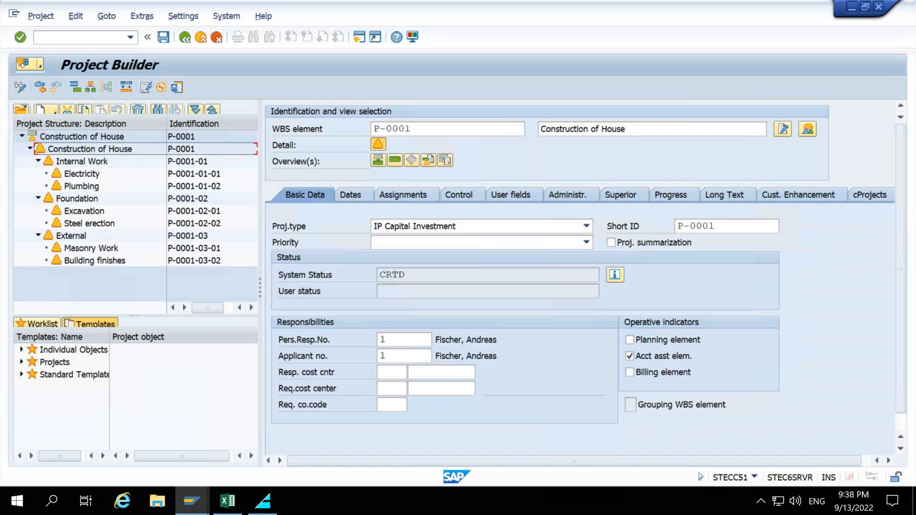
{"action": "left_click_drag", "start_coordinate": [153, 24], "coordinate": [174, 52]}
{"action": "left_click_drag", "start_coordinate": [166, 73], "coordinate": [191, 99]}
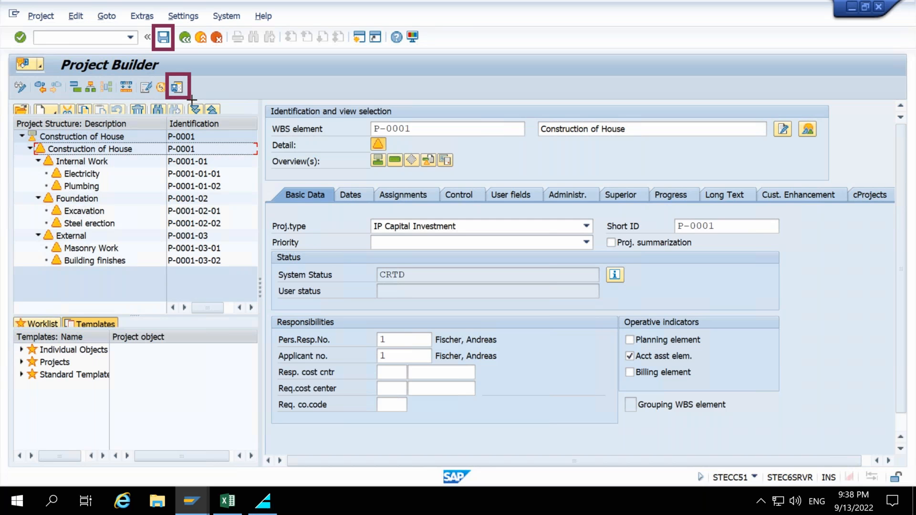
{"action": "left_click_drag", "start_coordinate": [429, 92], "coordinate": [195, 89]}
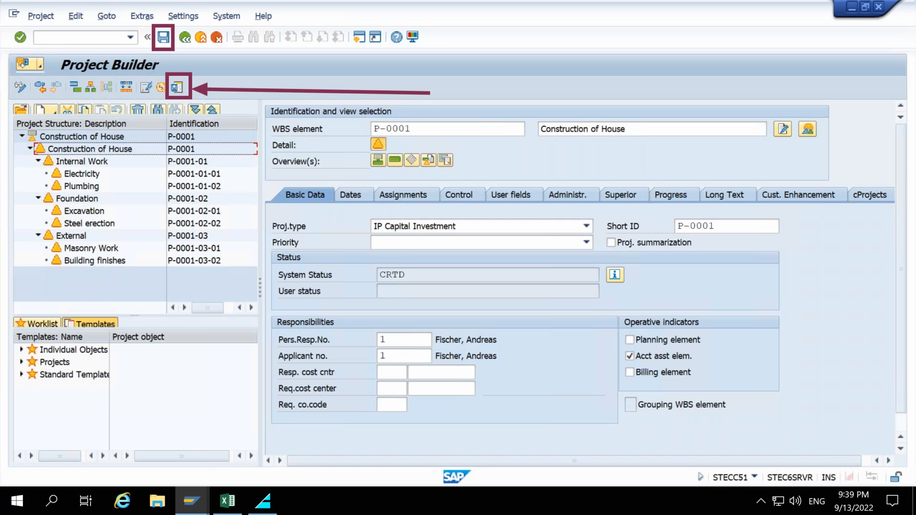
{"action": "left_click", "coordinate": [435, 94]}
{"action": "type", "text": "Intermedite save"}
{"action": "left_click_drag", "start_coordinate": [316, 73], "coordinate": [177, 46]}
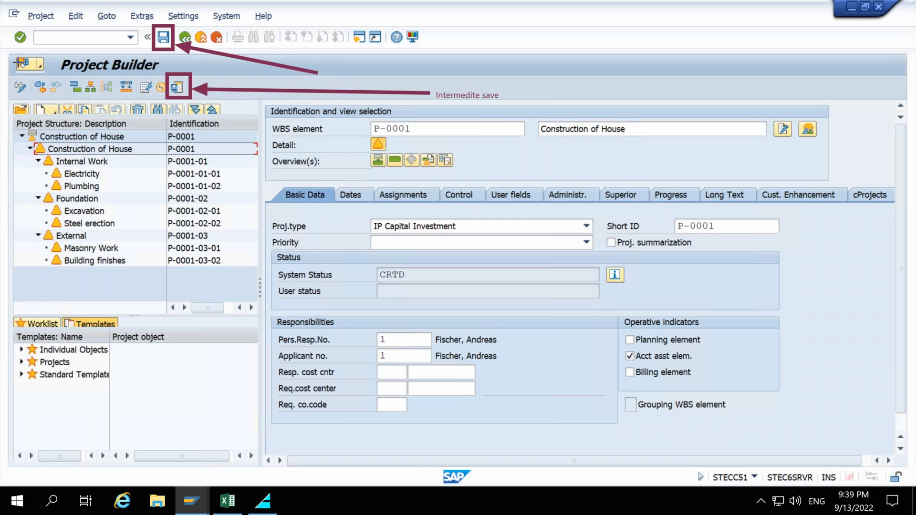
{"action": "left_click", "coordinate": [319, 70]}
{"action": "type", "text": "Save"}
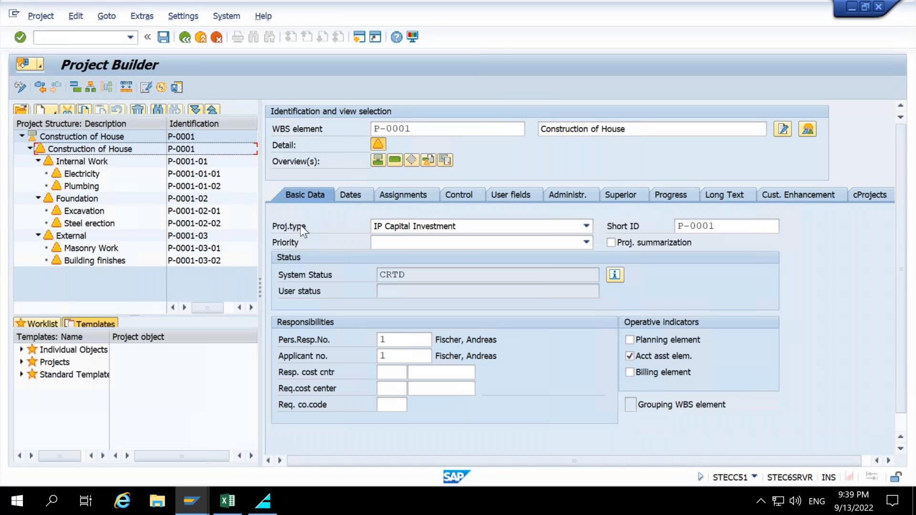
Save project P-0001.
{"action": "left_click", "coordinate": [270, 179]}
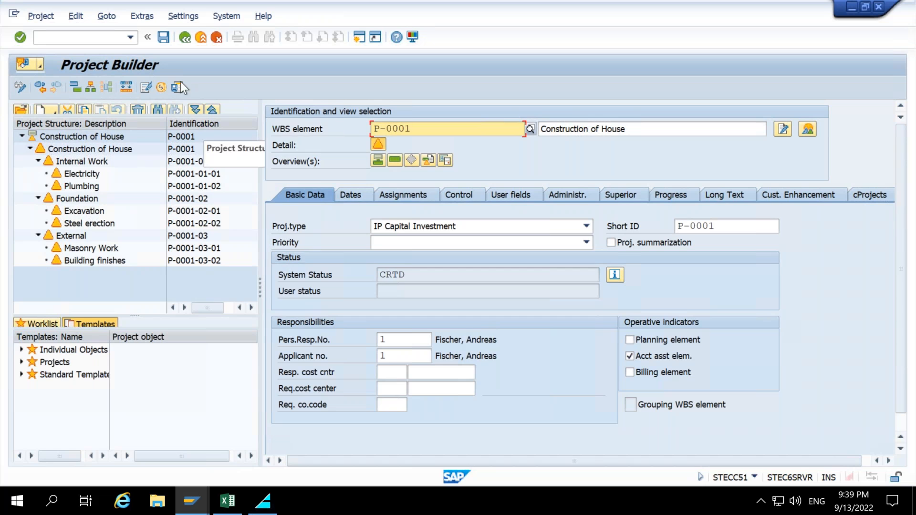
{"action": "left_click", "coordinate": [163, 38]}
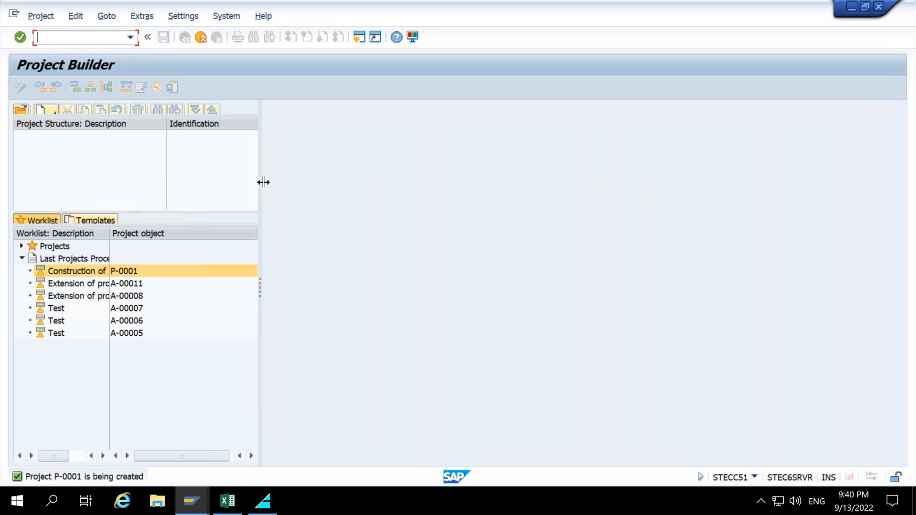
Reopen project P-0001 Construction of House from the last-processed worklist and run an intermediate save.
{"action": "left_click", "coordinate": [70, 272]}
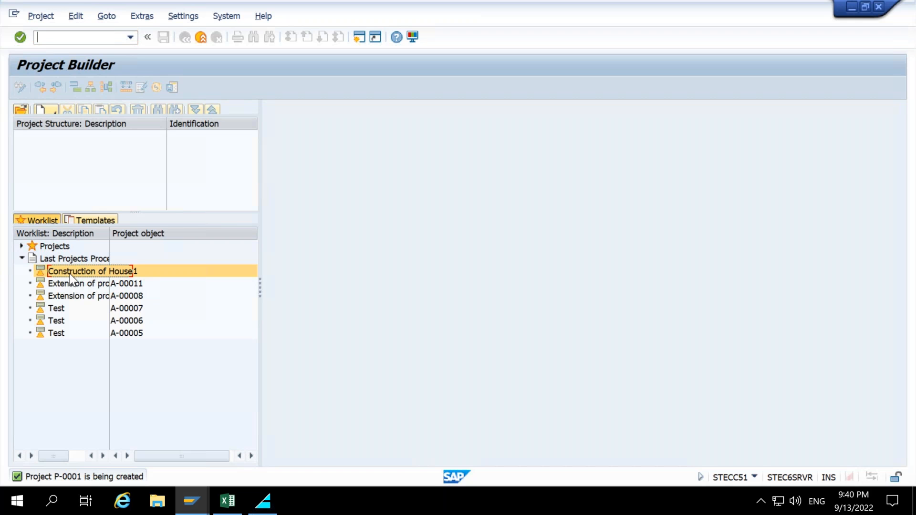
{"action": "double_click", "coordinate": [70, 274]}
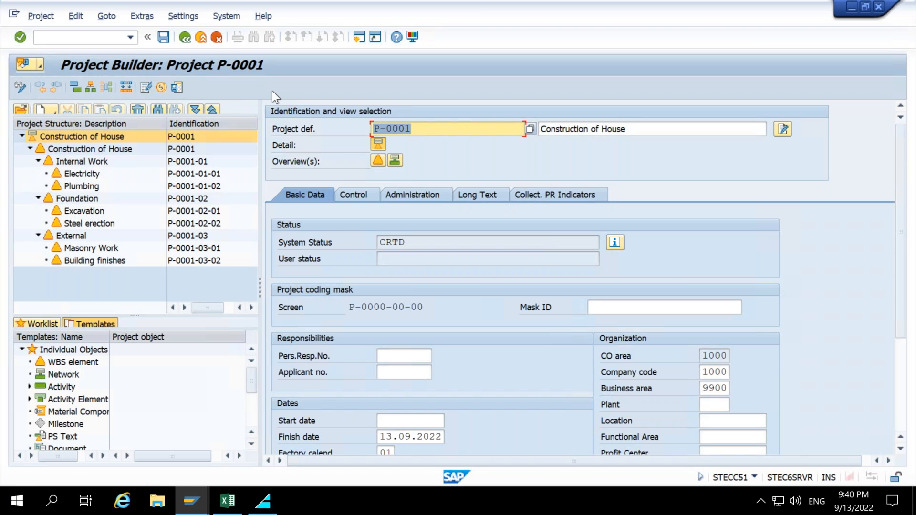
{"action": "left_click", "coordinate": [177, 88]}
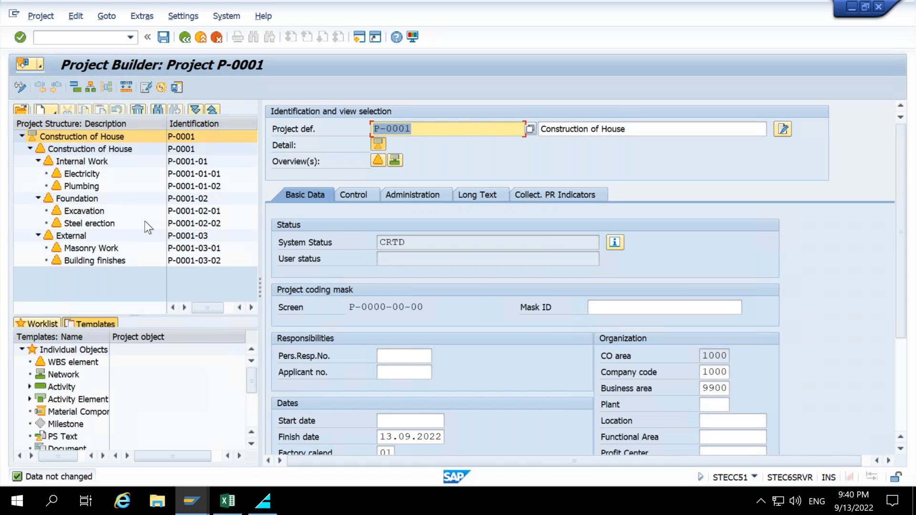
{"action": "right_click", "coordinate": [82, 135]}
{"action": "mouse_move", "coordinate": [121, 143]}
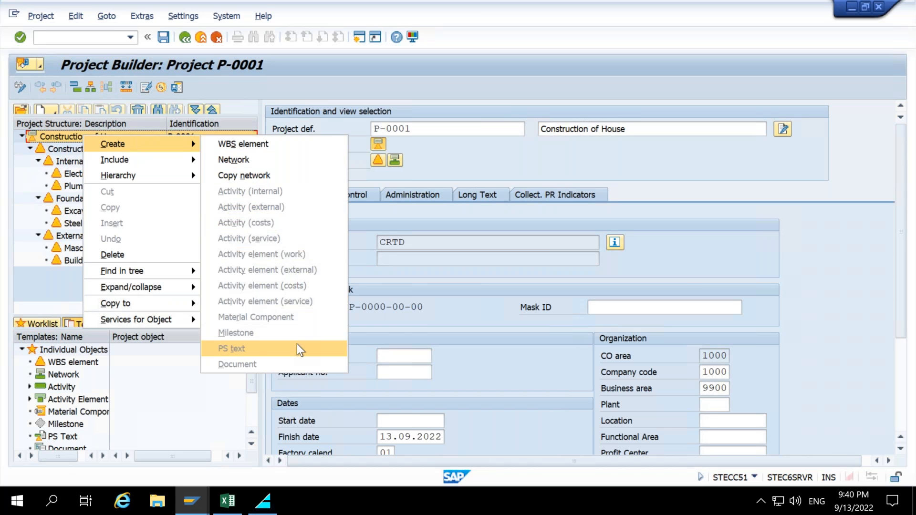
{"action": "left_click", "coordinate": [388, 327]}
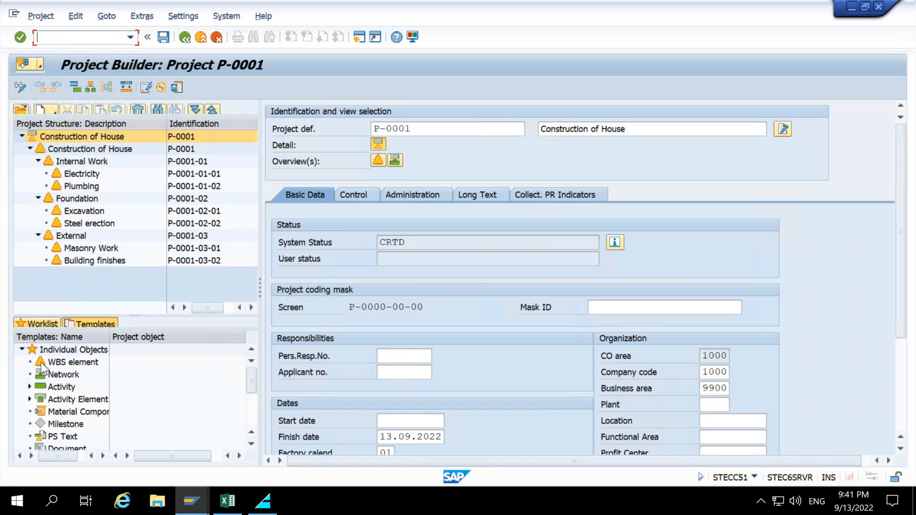
Drag the WBS element template onto Electricity to create a new subordinate WBS element beneath it.
{"action": "left_click", "coordinate": [57, 364]}
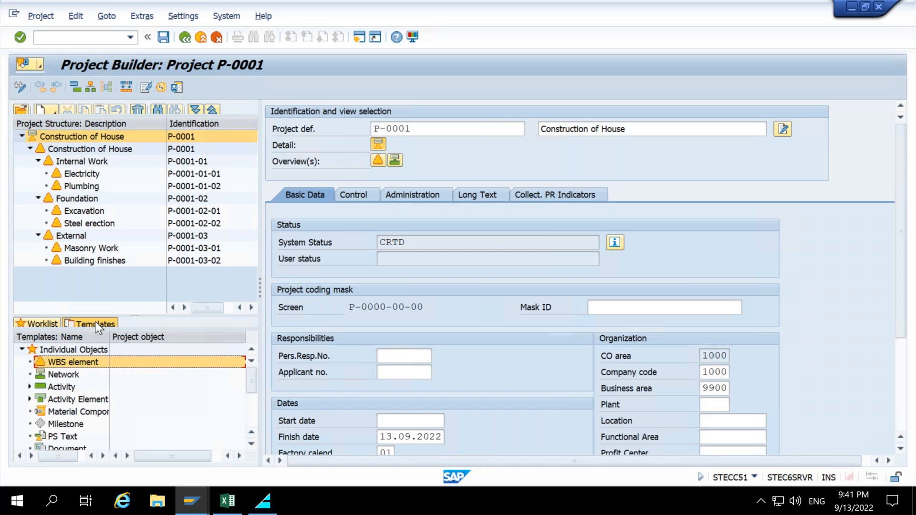
{"action": "left_click_drag", "start_coordinate": [79, 297], "coordinate": [80, 178]}
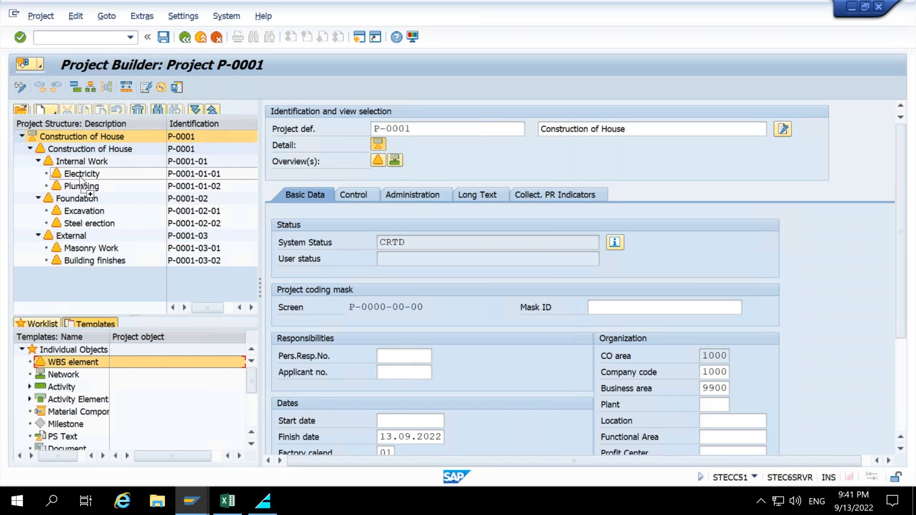
{"action": "left_click_drag", "start_coordinate": [80, 178], "coordinate": [80, 178]}
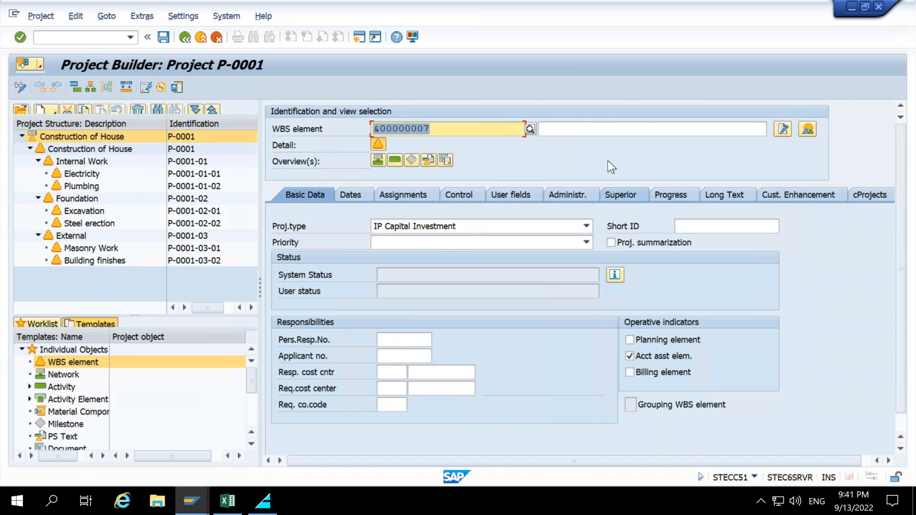
{"action": "left_click", "coordinate": [582, 129]}
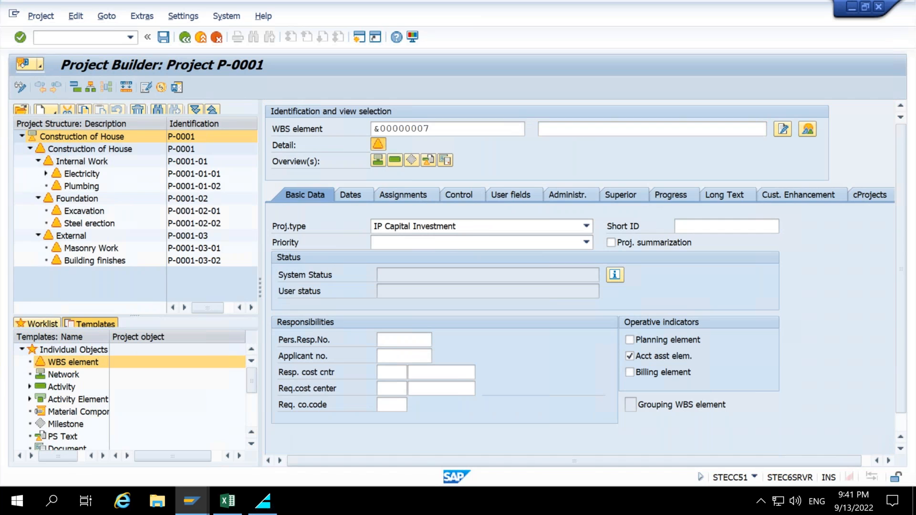
{"action": "key", "text": "Return"}
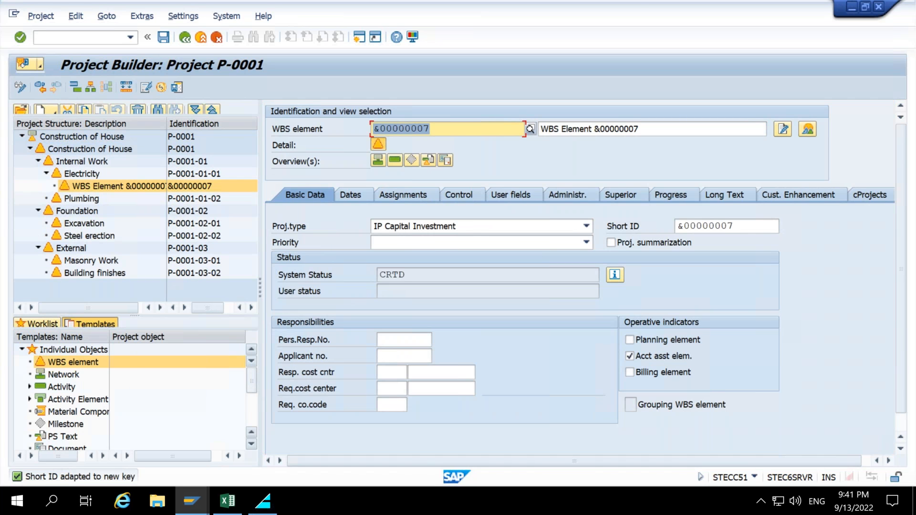
{"action": "scroll", "coordinate": [254, 384], "scroll_direction": "down", "scroll_amount": 1}
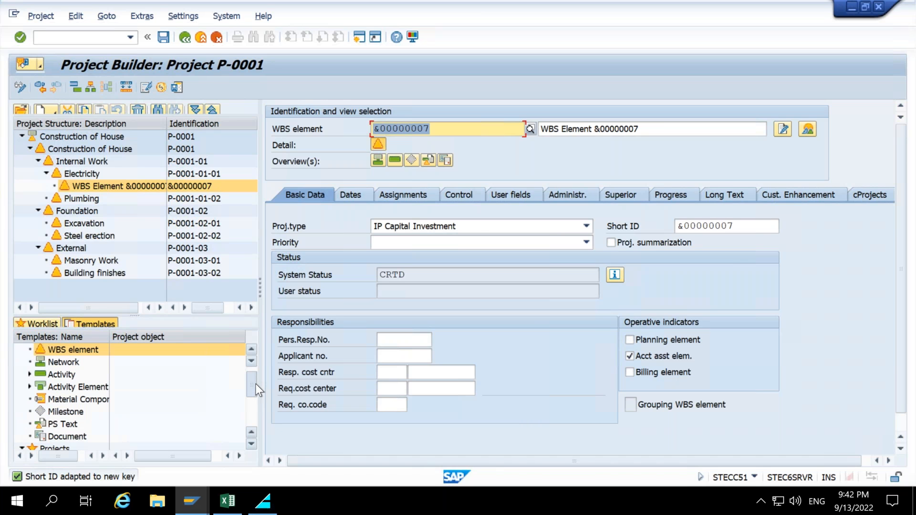
Select the project definition Construction of House and open its WBS element overview.
{"action": "left_click", "coordinate": [446, 130]}
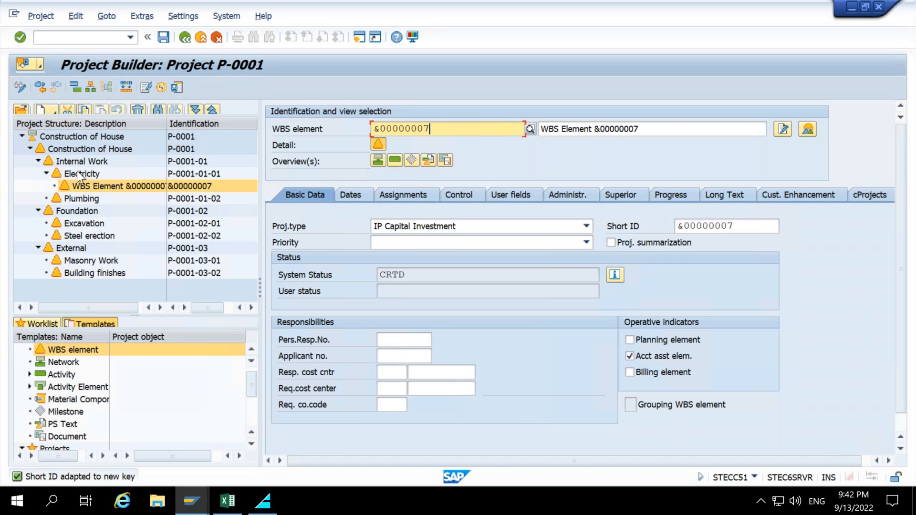
{"action": "left_click", "coordinate": [85, 185]}
{"action": "left_click", "coordinate": [118, 136]}
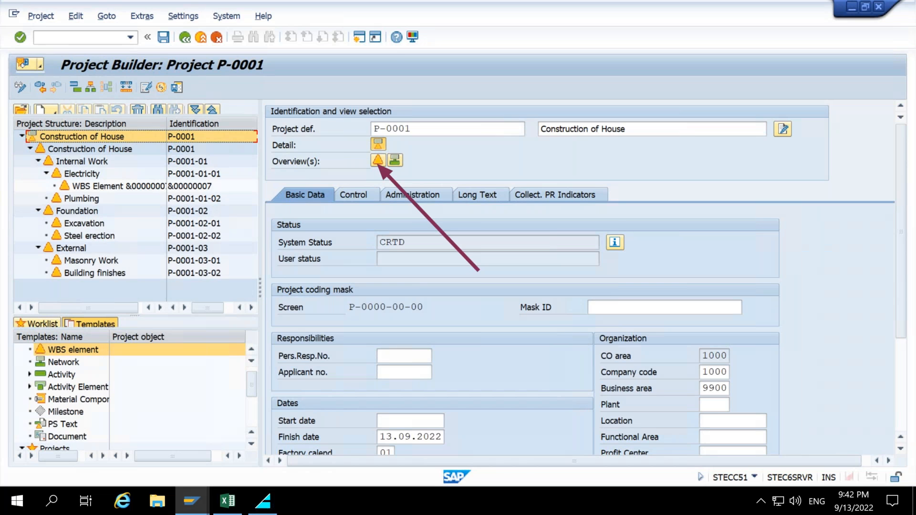
{"action": "left_click", "coordinate": [379, 160]}
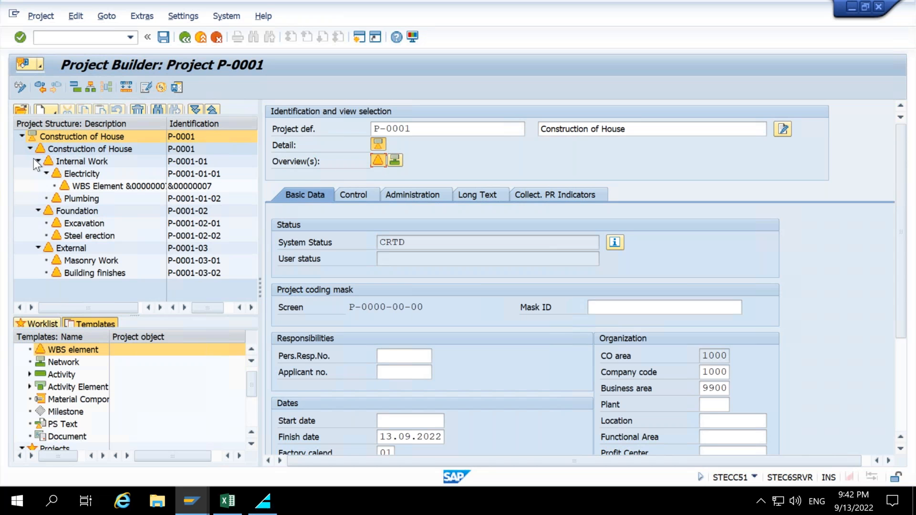
{"action": "left_click", "coordinate": [58, 138]}
{"action": "left_click", "coordinate": [379, 145]}
{"action": "left_click", "coordinate": [382, 158]}
{"action": "left_click", "coordinate": [413, 286]}
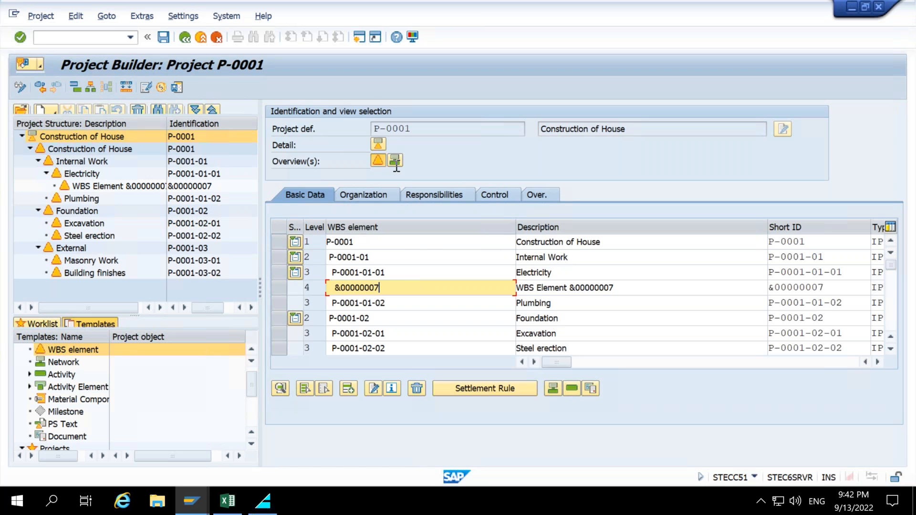
Examine the WBS elements, their levels and descriptions in the overview table.
{"action": "double_click", "coordinate": [431, 257]}
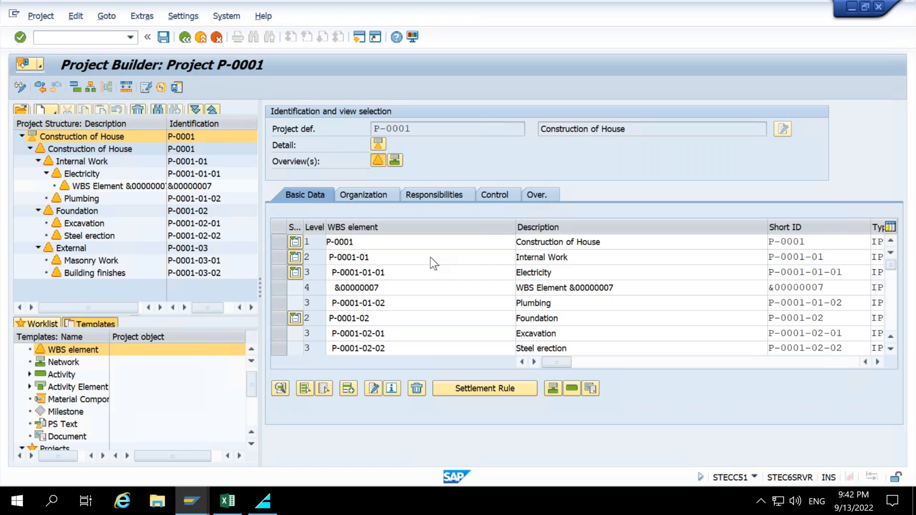
{"action": "scroll", "coordinate": [430, 256], "scroll_direction": "down", "scroll_amount": 1}
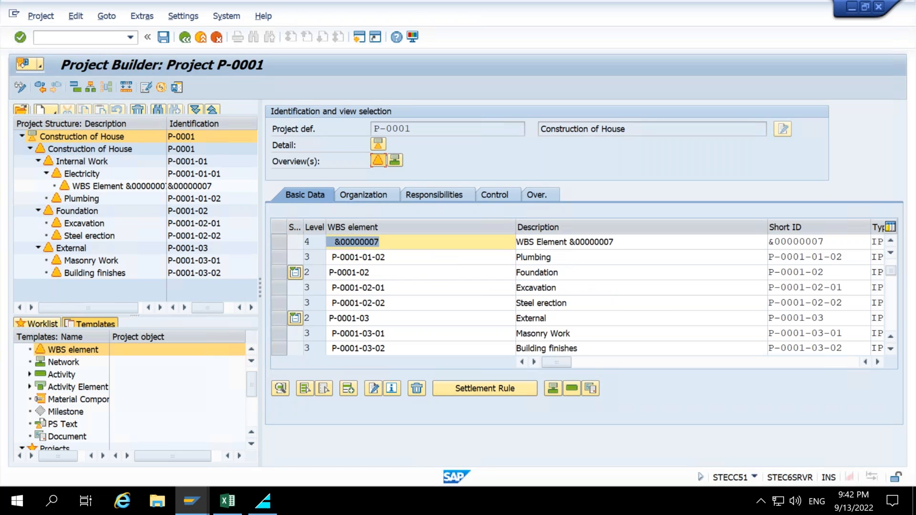
{"action": "scroll", "coordinate": [418, 280], "scroll_direction": "down", "scroll_amount": 1}
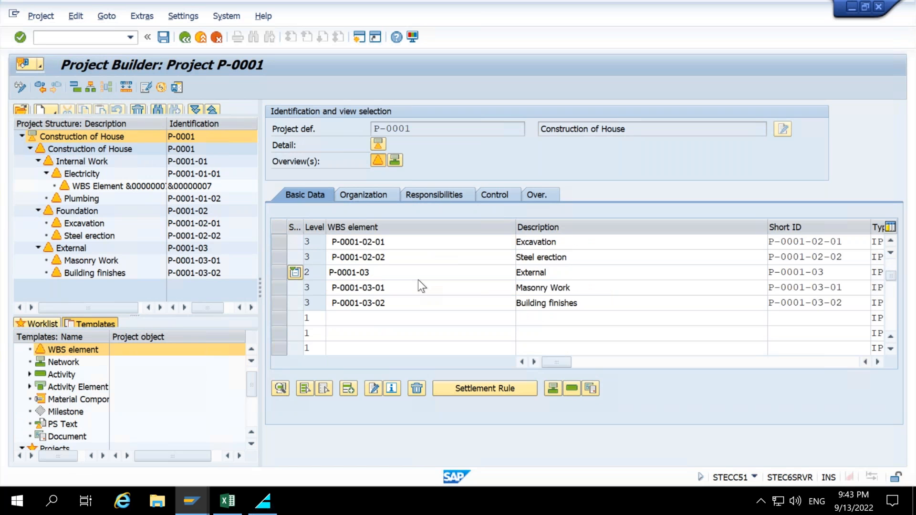
{"action": "scroll", "coordinate": [418, 279], "scroll_direction": "up", "scroll_amount": 1}
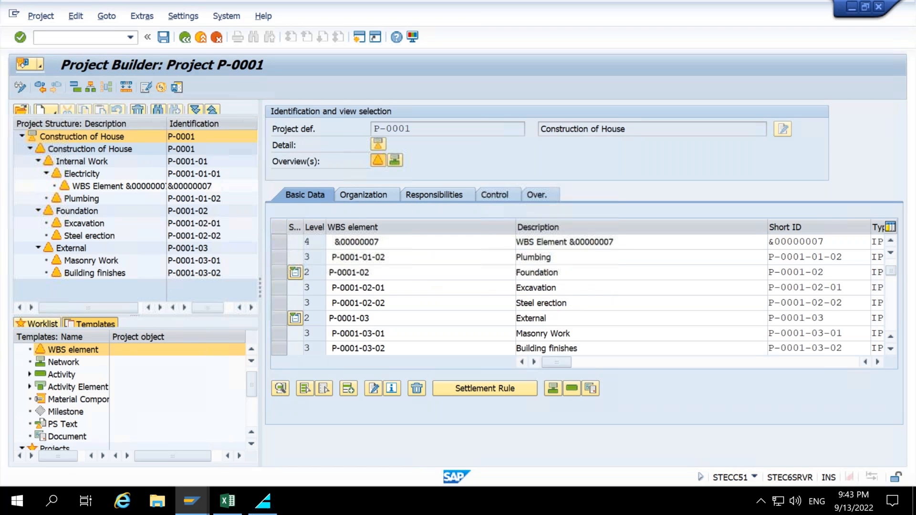
{"action": "scroll", "coordinate": [328, 239], "scroll_direction": "up", "scroll_amount": 1}
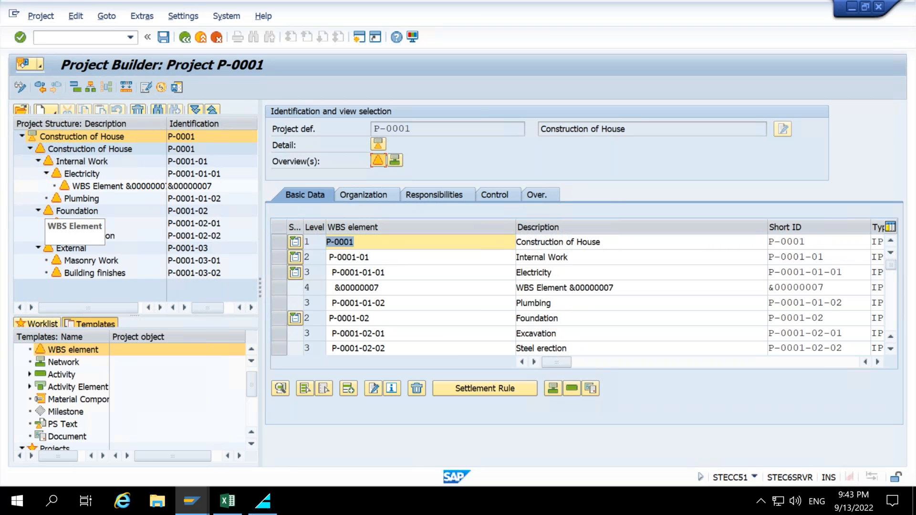
{"action": "left_click_drag", "start_coordinate": [270, 215], "coordinate": [770, 368]}
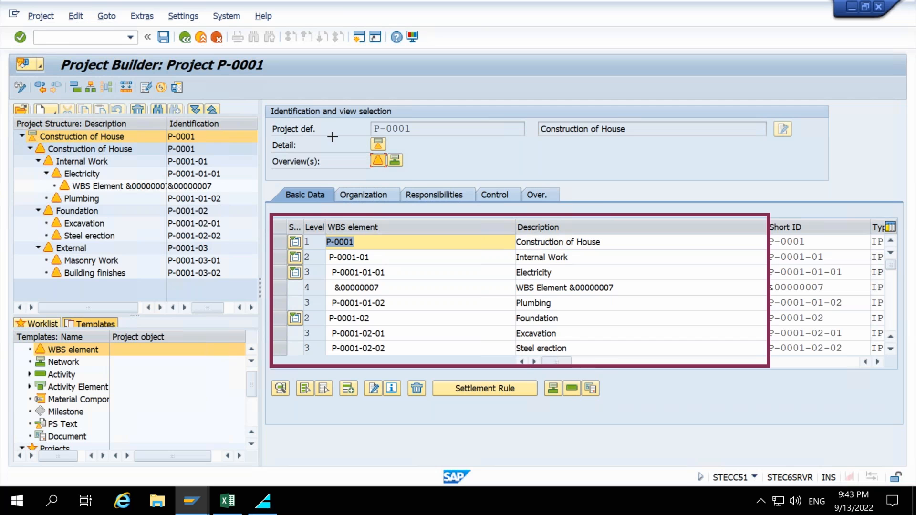
{"action": "mouse_move", "coordinate": [618, 151]}
{"action": "left_mouse_down"}
{"action": "mouse_move", "coordinate": [575, 217]}
{"action": "mouse_move", "coordinate": [518, 215]}
{"action": "left_mouse_up"}
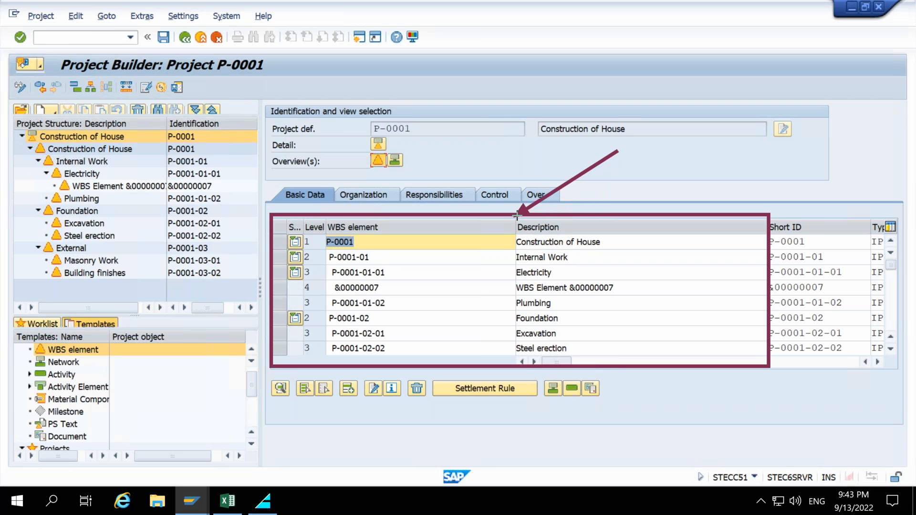
{"action": "left_click_drag", "start_coordinate": [517, 216], "coordinate": [516, 215]}
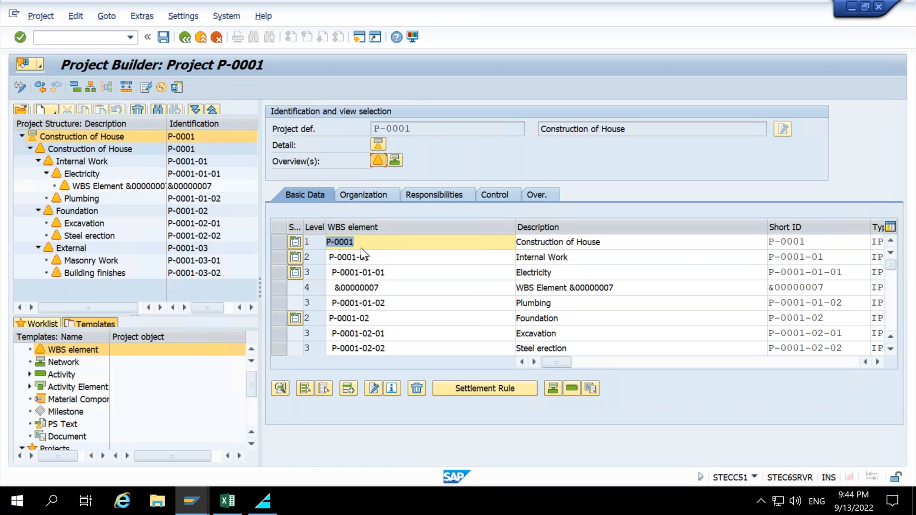
Inspect the top WBS element's identification and description, then return to the project definition's overview.
{"action": "left_click", "coordinate": [89, 152]}
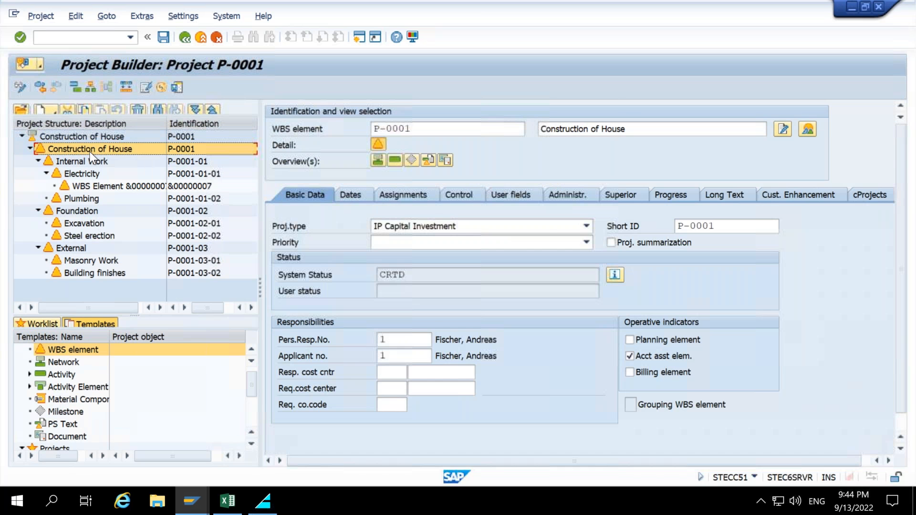
{"action": "left_click", "coordinate": [399, 128]}
{"action": "left_click_drag", "start_coordinate": [625, 129], "coordinate": [545, 127]}
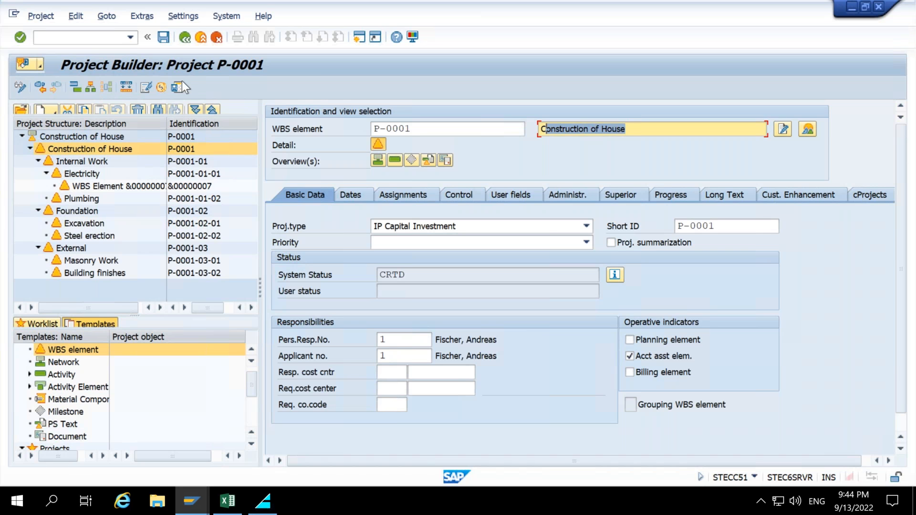
{"action": "left_click", "coordinate": [233, 135]}
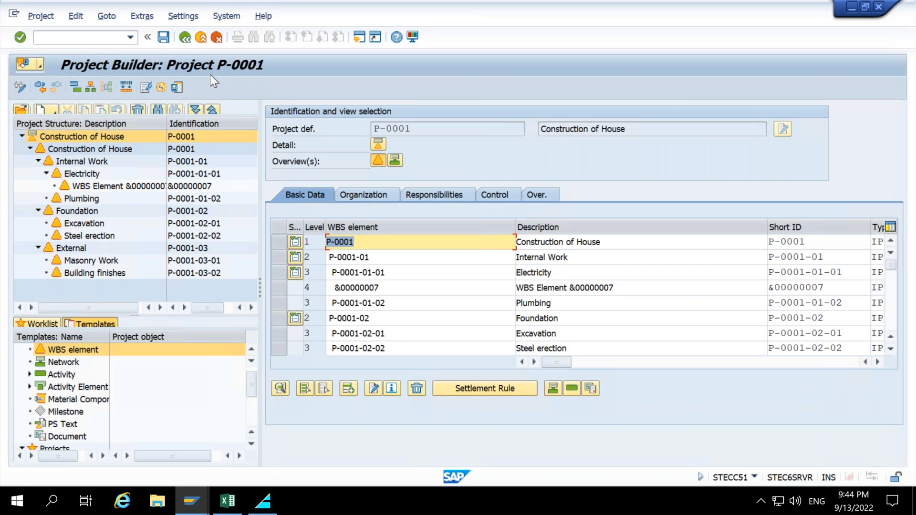
Exit the Project Builder and restart it with CJ20N from the SAP Easy Access menu.
{"action": "left_click", "coordinate": [201, 38]}
{"action": "left_click", "coordinate": [314, 297]}
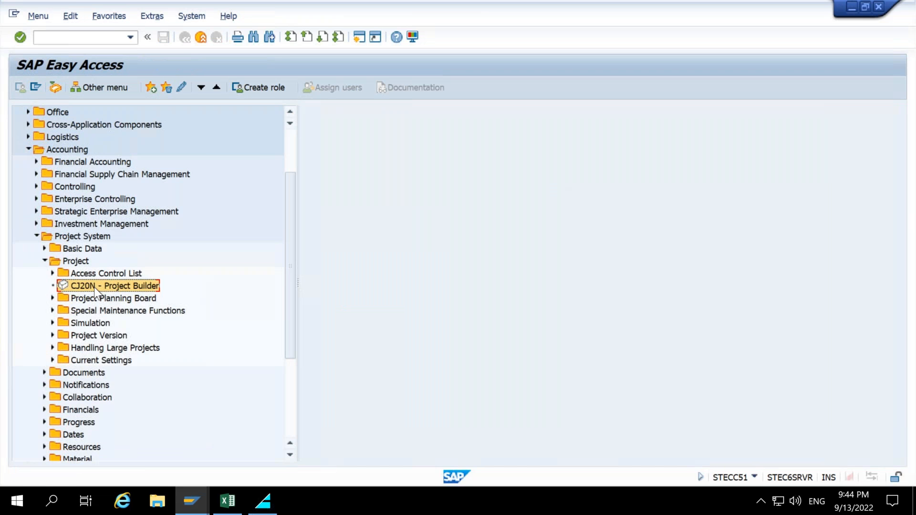
{"action": "double_click", "coordinate": [94, 286]}
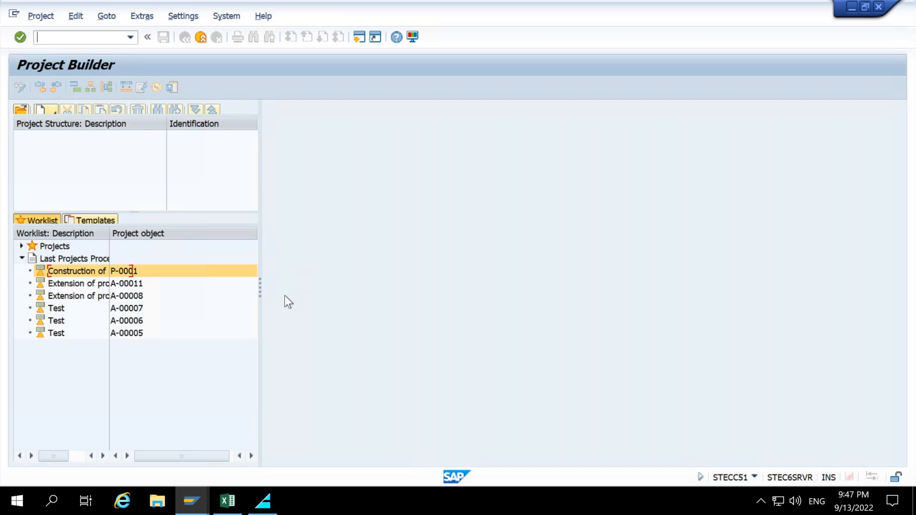
Leave the Project Builder and browse the Project System menu's Special Maintenance Functions WBS transactions for project definitions and single elements.
{"action": "left_click", "coordinate": [142, 345]}
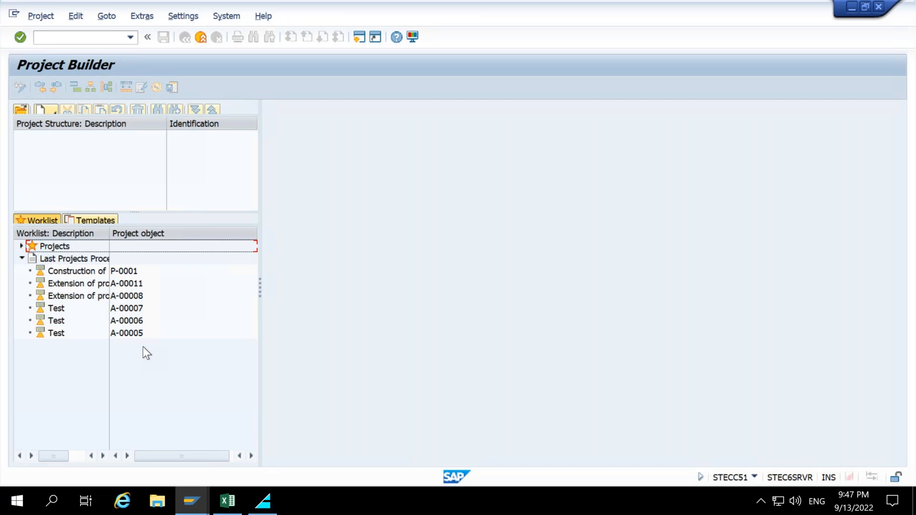
{"action": "left_click", "coordinate": [61, 270]}
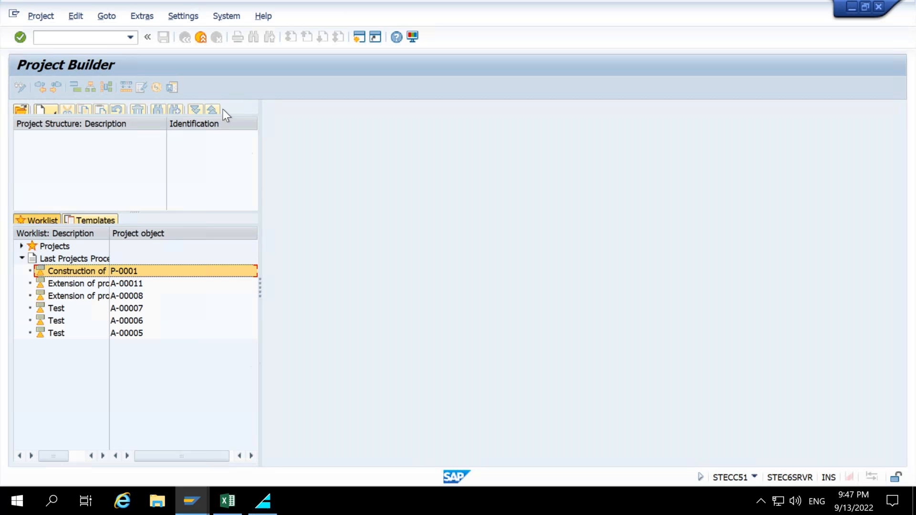
{"action": "left_click", "coordinate": [200, 35]}
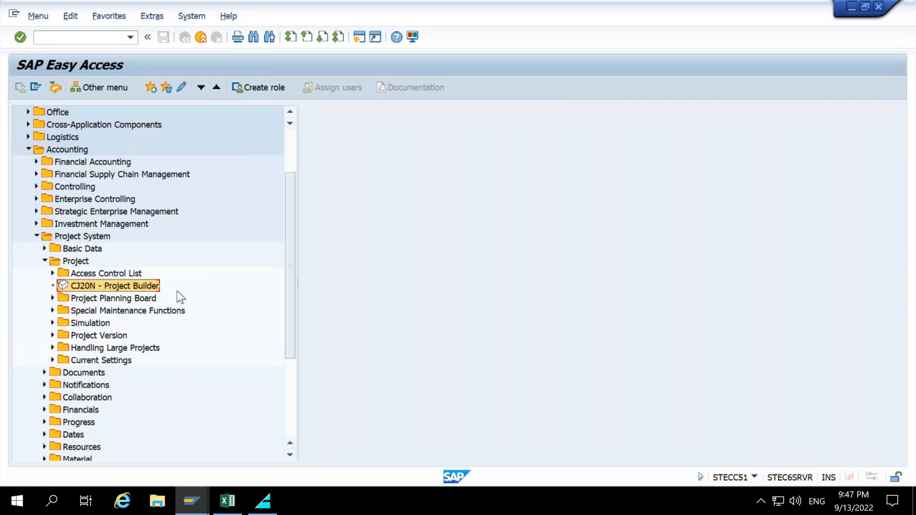
{"action": "left_click", "coordinate": [41, 245]}
{"action": "left_click", "coordinate": [45, 273]}
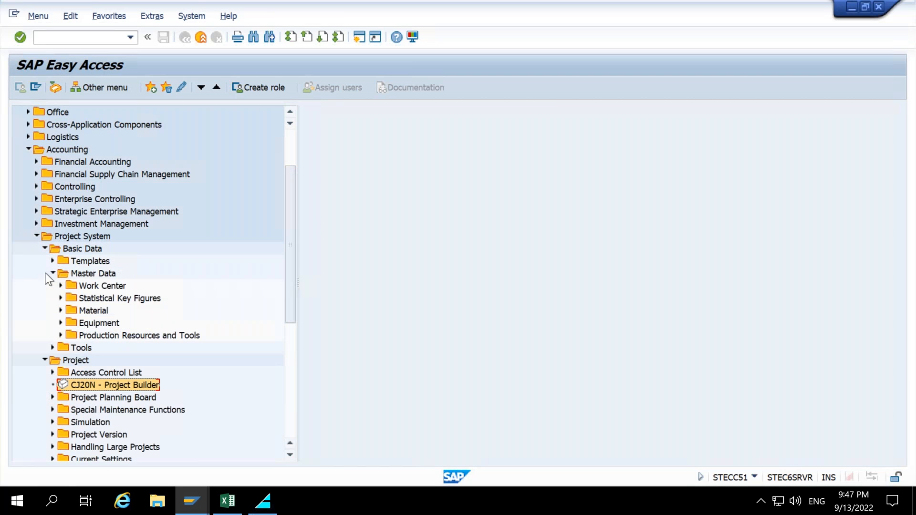
{"action": "left_click", "coordinate": [43, 248]}
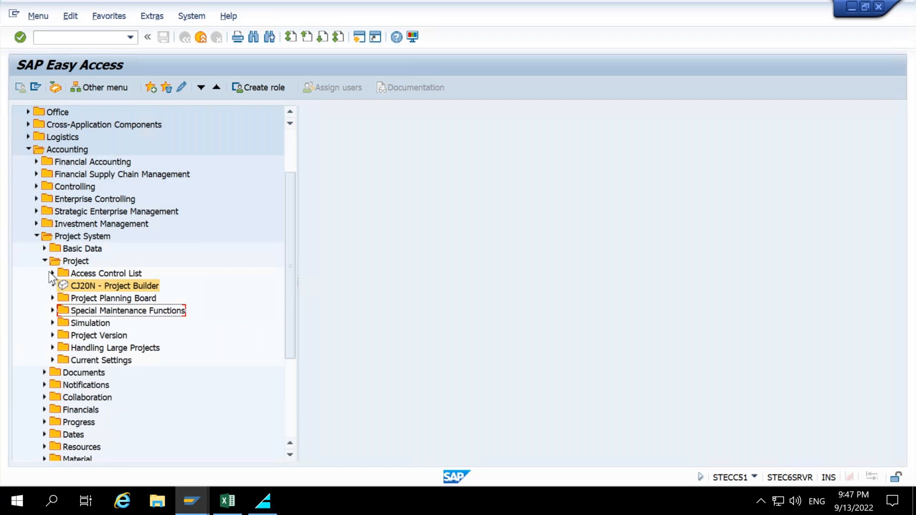
{"action": "left_click", "coordinate": [52, 310]}
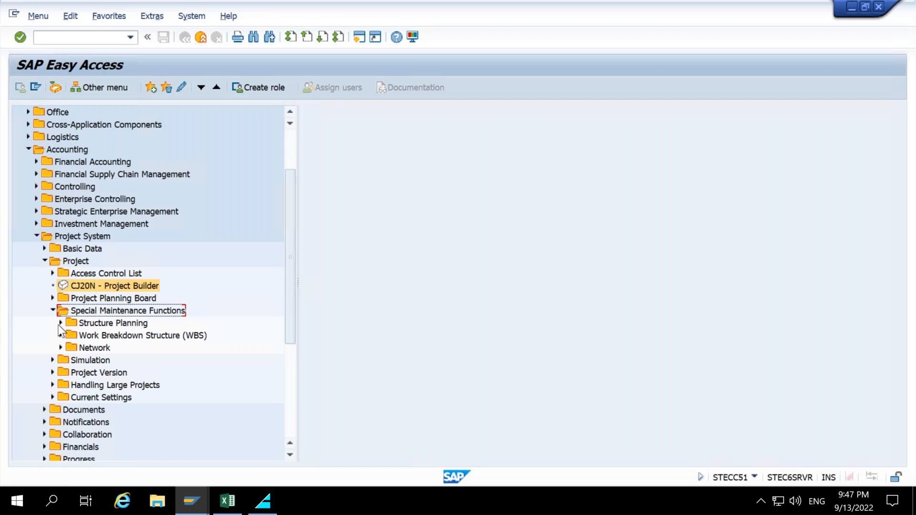
{"action": "left_click", "coordinate": [58, 325]}
{"action": "left_click", "coordinate": [57, 325]}
{"action": "left_click", "coordinate": [60, 335]}
{"action": "scroll", "coordinate": [203, 330], "scroll_direction": "down", "scroll_amount": 1}
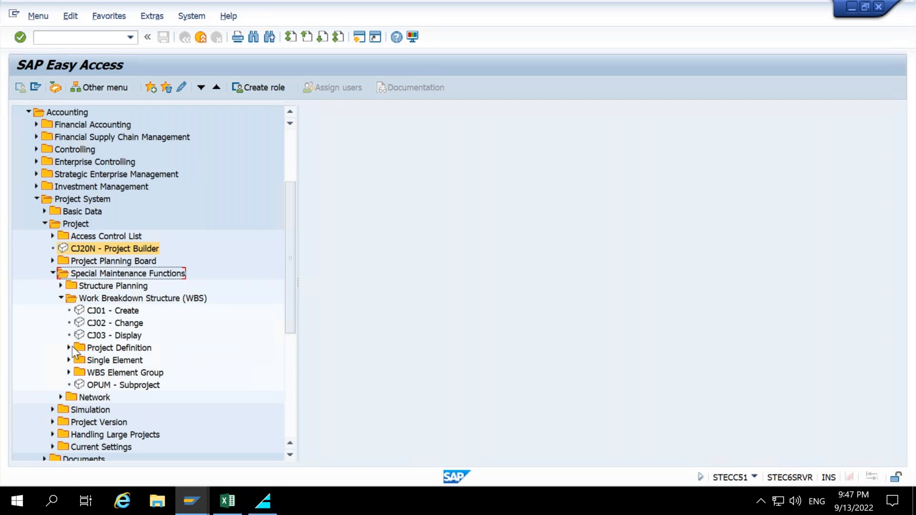
{"action": "left_click", "coordinate": [69, 347]}
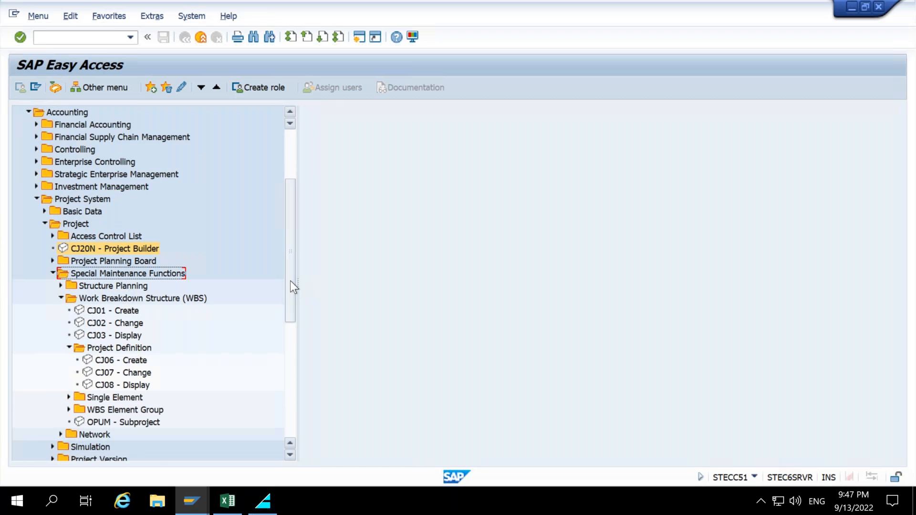
{"action": "scroll", "coordinate": [290, 287], "scroll_direction": "down", "scroll_amount": 1}
{"action": "scroll", "coordinate": [292, 301], "scroll_direction": "down", "scroll_amount": 1}
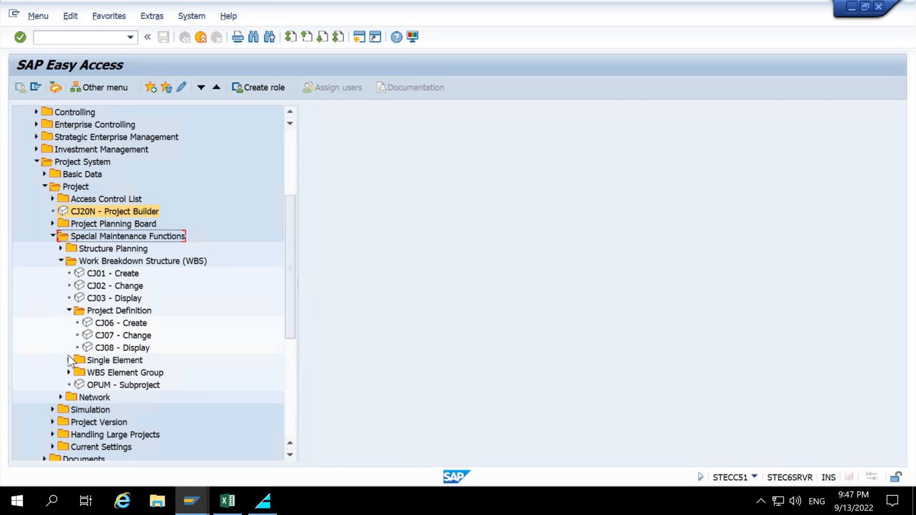
{"action": "left_click", "coordinate": [69, 360]}
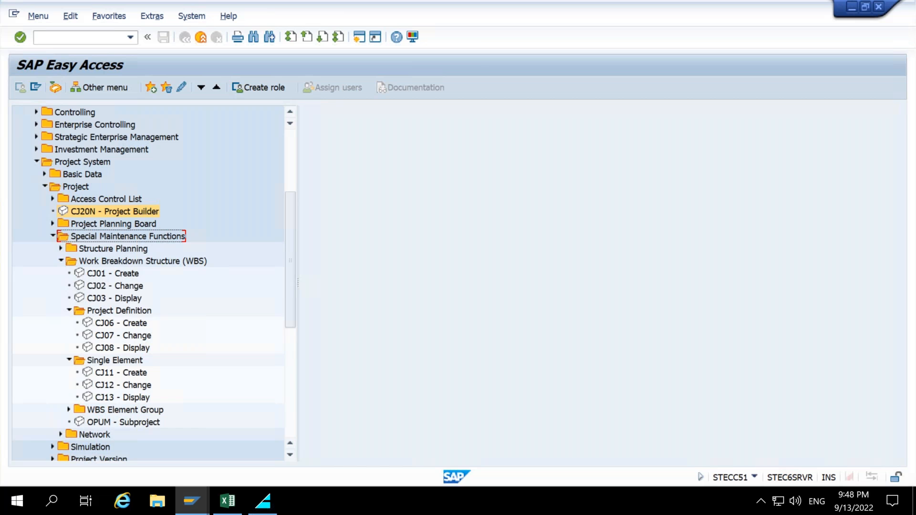
{"action": "mouse_move", "coordinate": [32, 266]}
{"action": "left_mouse_down"}
{"action": "mouse_move", "coordinate": [99, 279]}
{"action": "mouse_move", "coordinate": [196, 352]}
{"action": "mouse_move", "coordinate": [214, 413]}
{"action": "mouse_move", "coordinate": [215, 404]}
{"action": "left_mouse_up"}
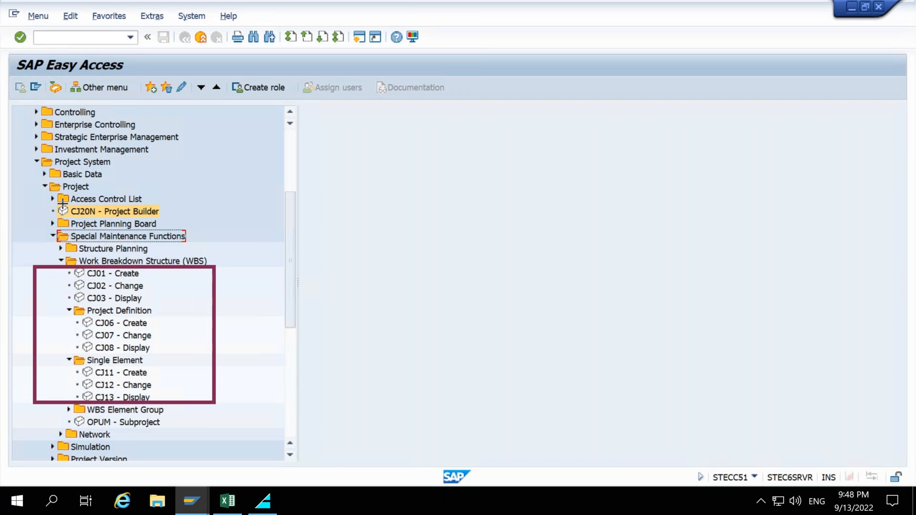
{"action": "left_click_drag", "start_coordinate": [21, 202], "coordinate": [196, 221]}
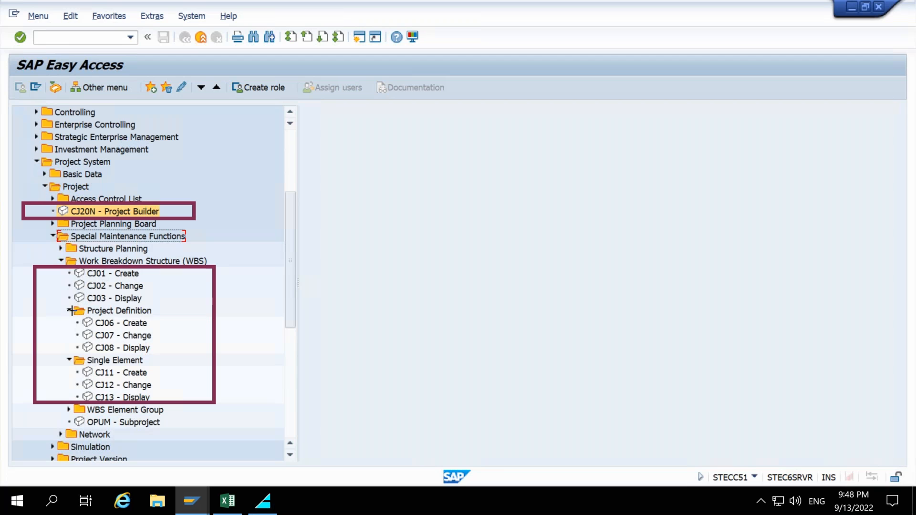
{"action": "left_click_drag", "start_coordinate": [56, 313], "coordinate": [185, 356]}
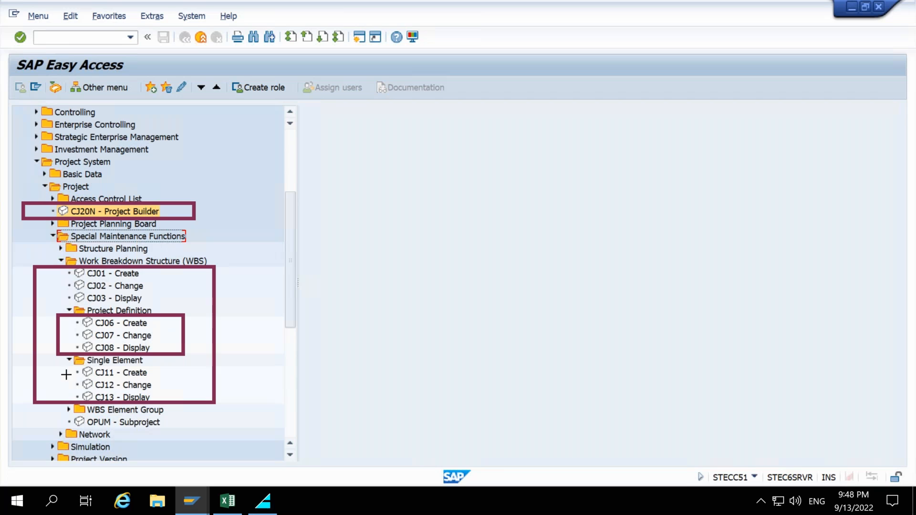
{"action": "left_click_drag", "start_coordinate": [52, 365], "coordinate": [180, 405]}
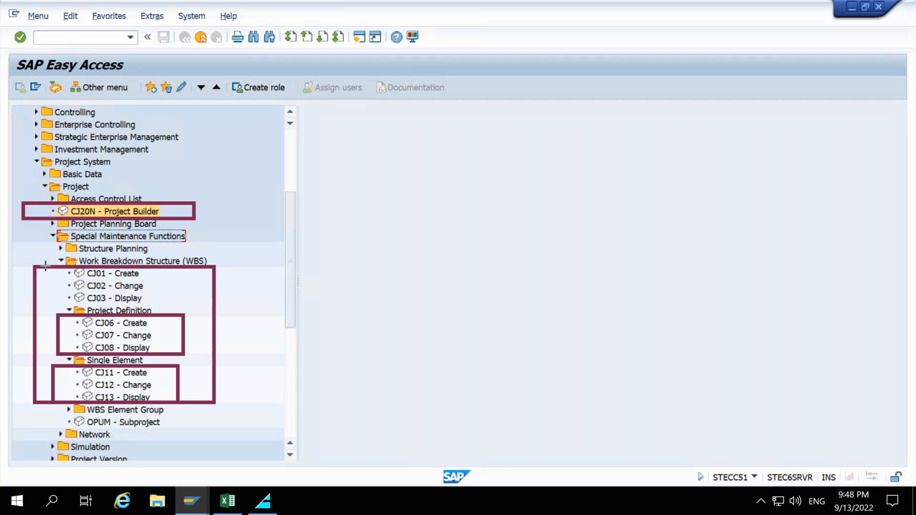
{"action": "mouse_move", "coordinate": [53, 267]}
{"action": "left_mouse_down"}
{"action": "mouse_move", "coordinate": [129, 281]}
{"action": "mouse_move", "coordinate": [182, 308]}
{"action": "left_mouse_up"}
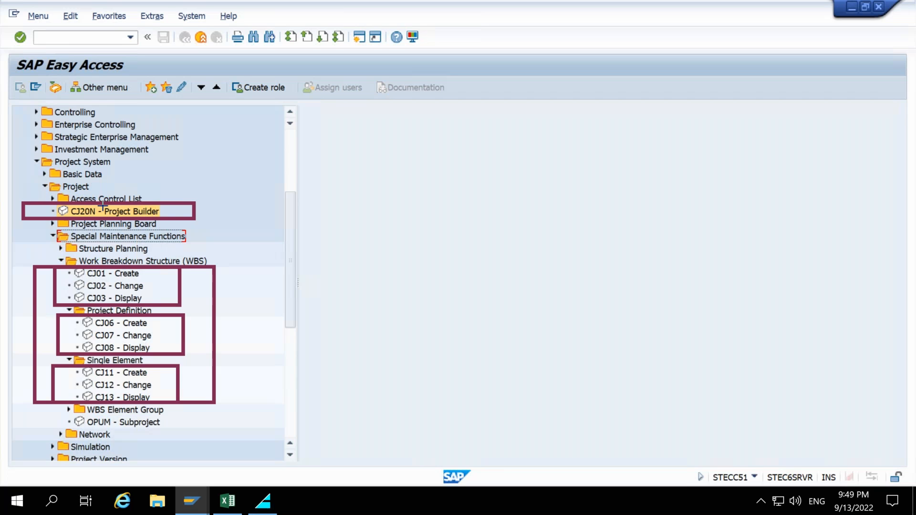
{"action": "left_click_drag", "start_coordinate": [460, 298], "coordinate": [217, 343]}
{"action": "left_click_drag", "start_coordinate": [463, 194], "coordinate": [193, 209]}
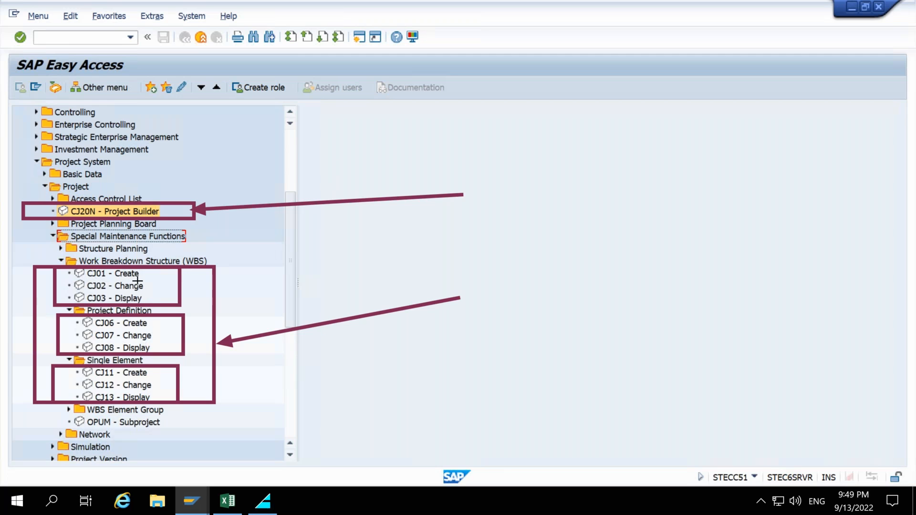
{"action": "left_click_drag", "start_coordinate": [346, 234], "coordinate": [170, 285]}
{"action": "left_click_drag", "start_coordinate": [321, 294], "coordinate": [181, 335]}
{"action": "left_click_drag", "start_coordinate": [424, 377], "coordinate": [168, 385]}
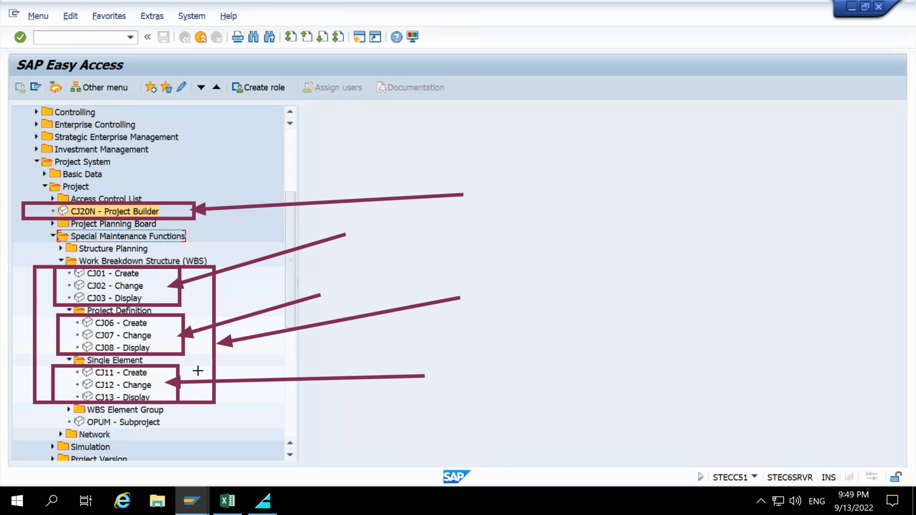
{"action": "left_click_drag", "start_coordinate": [371, 150], "coordinate": [174, 207]}
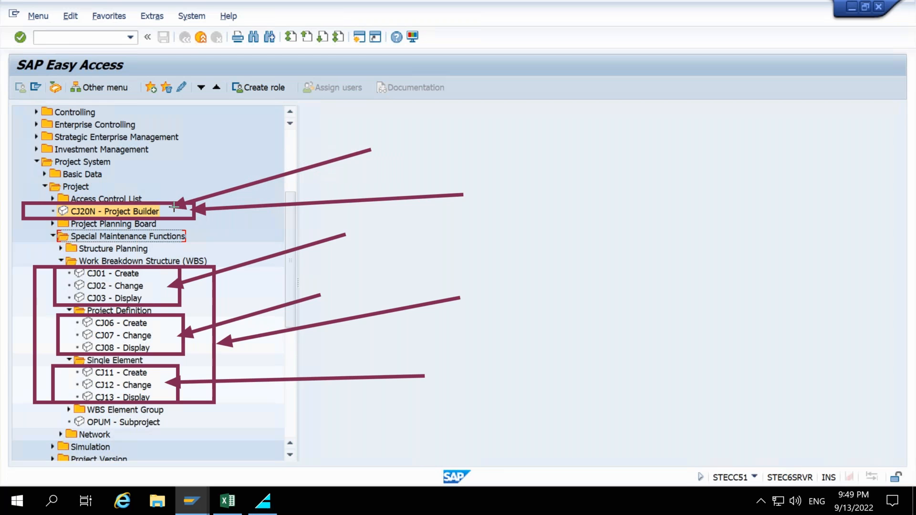
{"action": "left_click_drag", "start_coordinate": [174, 206], "coordinate": [171, 211]}
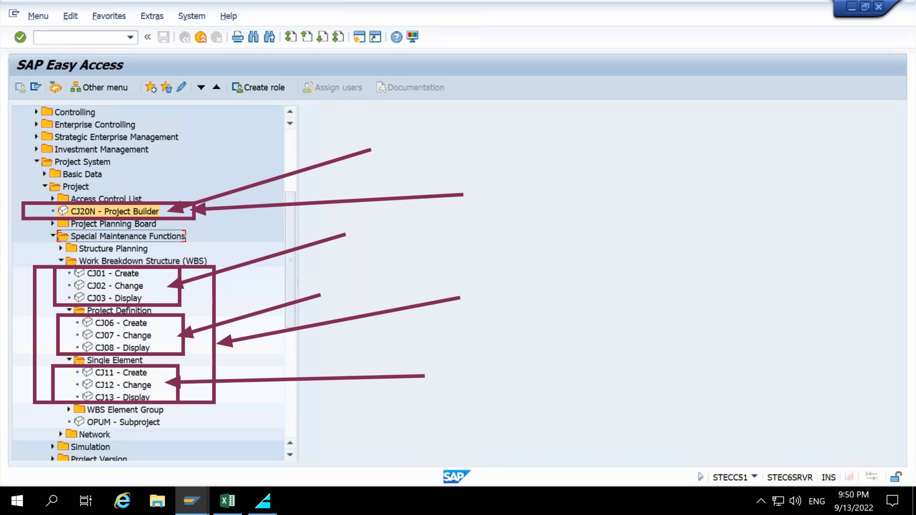
{"action": "key", "text": "Escape"}
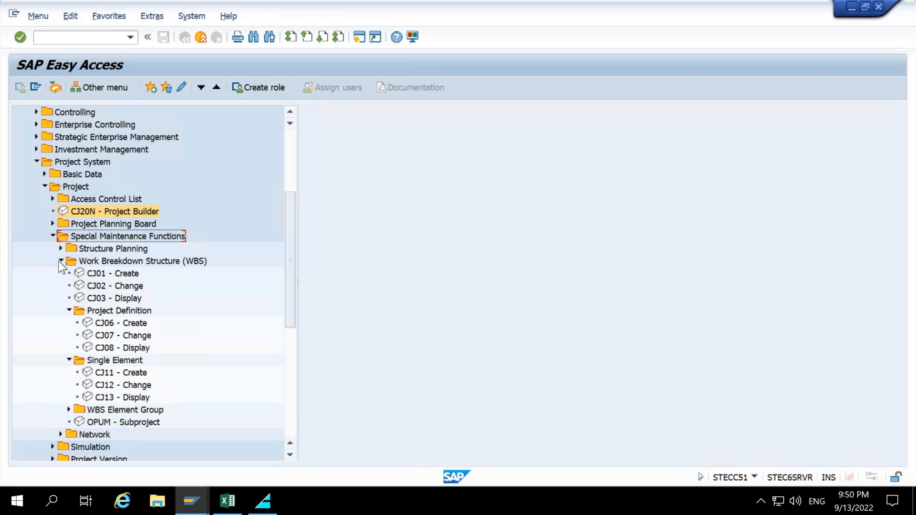
Collapse the Special Maintenance Functions folders and launch CJ20N - Project Builder.
{"action": "left_click", "coordinate": [59, 261]}
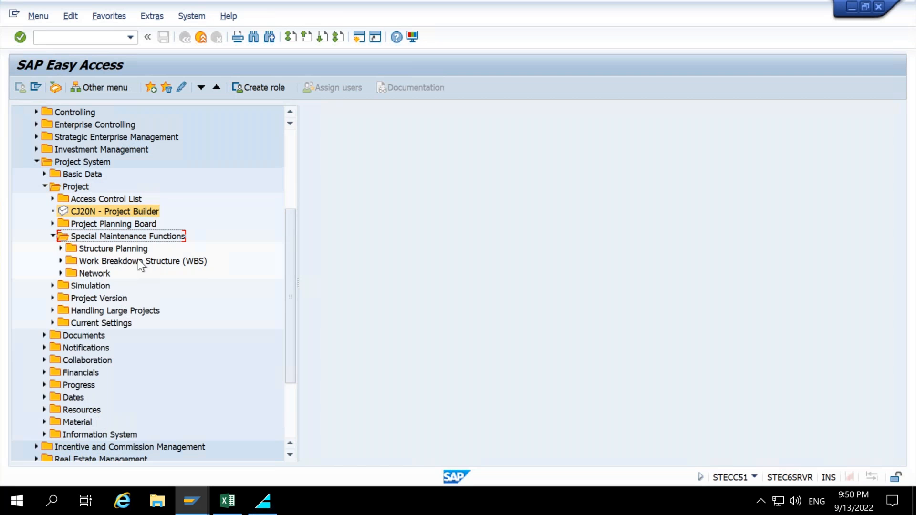
{"action": "left_click", "coordinate": [49, 239]}
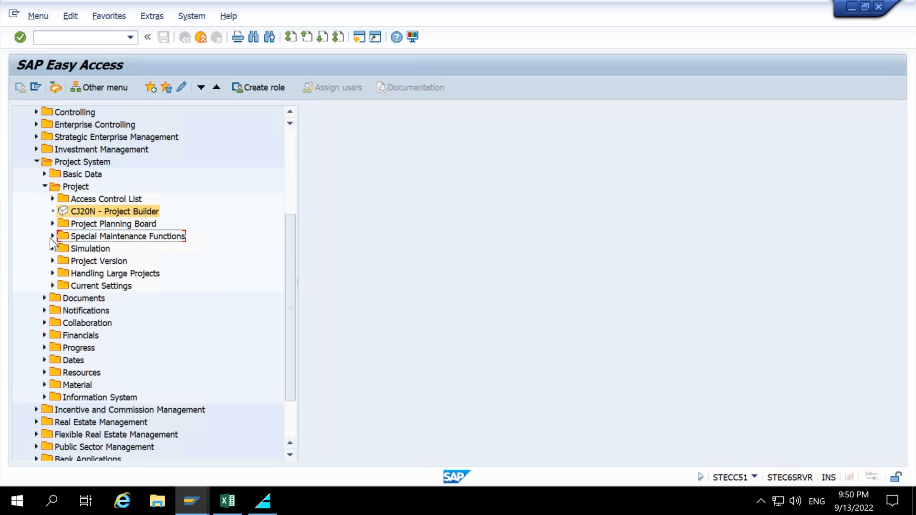
{"action": "double_click", "coordinate": [93, 214]}
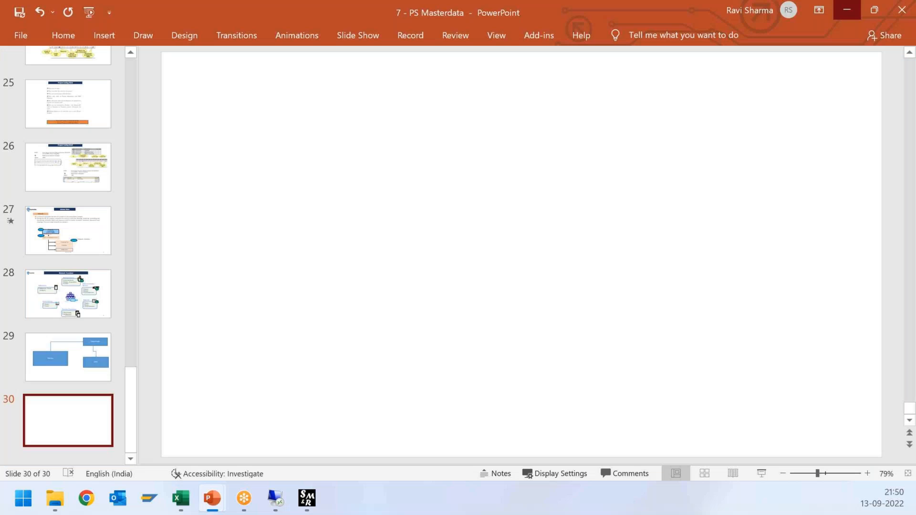
Switch to PowerPoint to review the PS Masterdata slides on basic data, then minimize it.
{"action": "scroll", "coordinate": [94, 354], "scroll_direction": "up", "scroll_amount": 5}
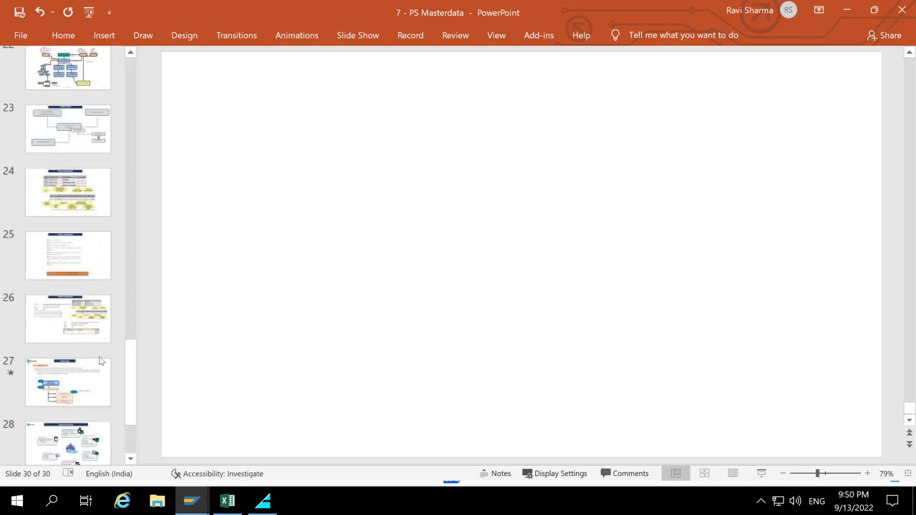
{"action": "scroll", "coordinate": [94, 353], "scroll_direction": "up", "scroll_amount": 5}
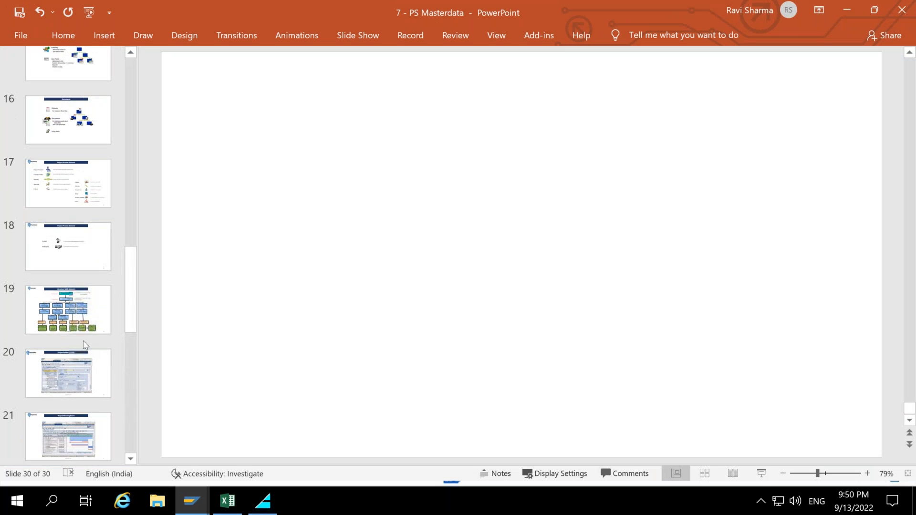
{"action": "left_click", "coordinate": [80, 339]}
{"action": "left_click", "coordinate": [64, 260]}
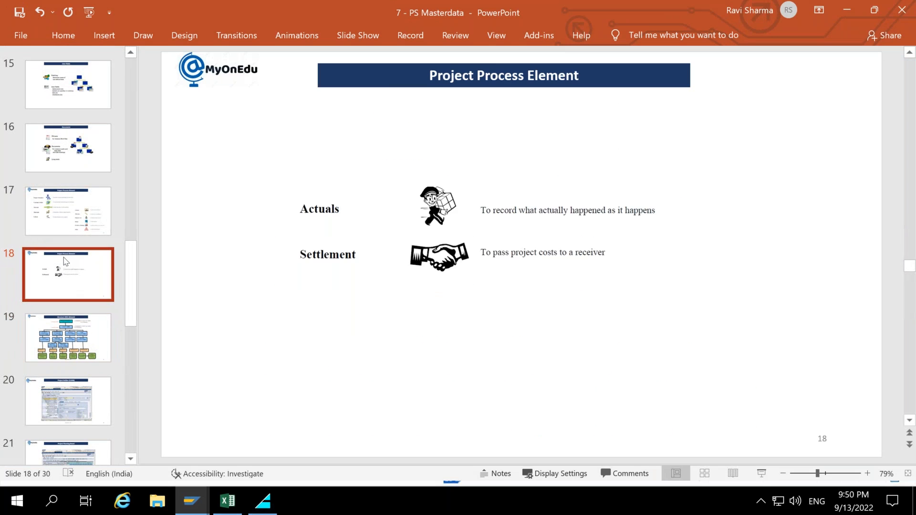
{"action": "scroll", "coordinate": [64, 261], "scroll_direction": "up", "scroll_amount": 1}
{"action": "scroll", "coordinate": [64, 261], "scroll_direction": "up", "scroll_amount": 7}
{"action": "left_click", "coordinate": [74, 259]}
{"action": "left_click", "coordinate": [71, 200]}
{"action": "left_click", "coordinate": [72, 247]}
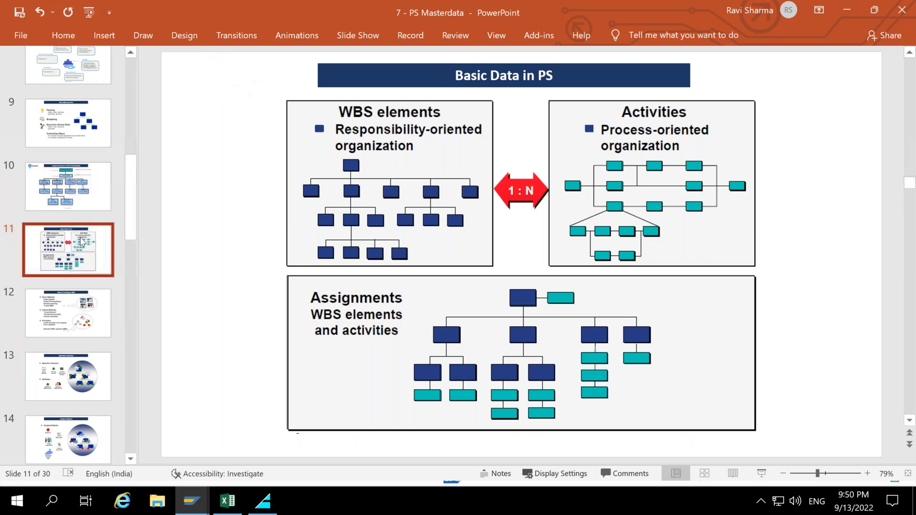
{"action": "left_click", "coordinate": [847, 10]}
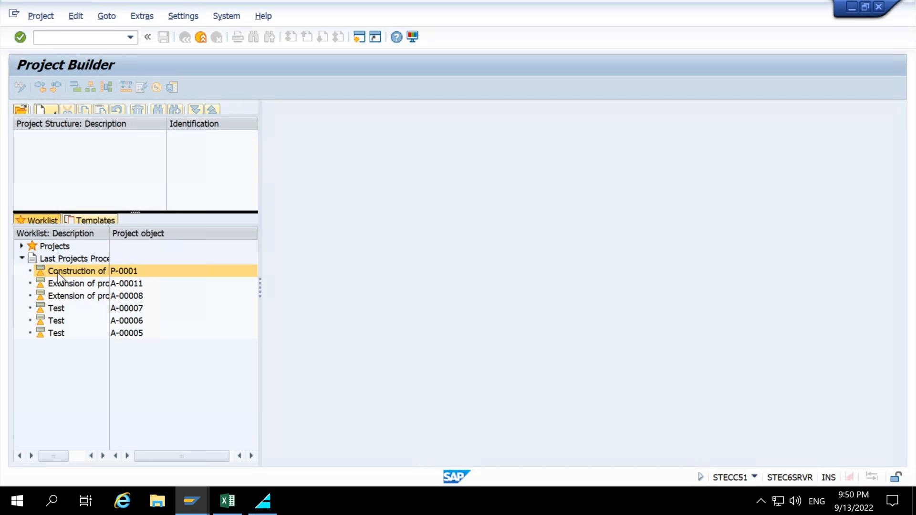
Include project definition P-0001 in the worklist under Projects.
{"action": "left_click", "coordinate": [21, 248]}
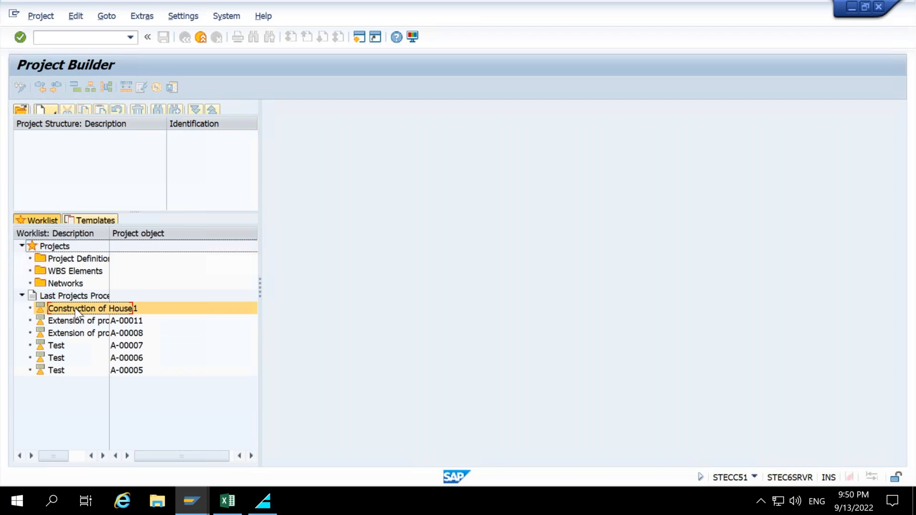
{"action": "right_click", "coordinate": [75, 308]}
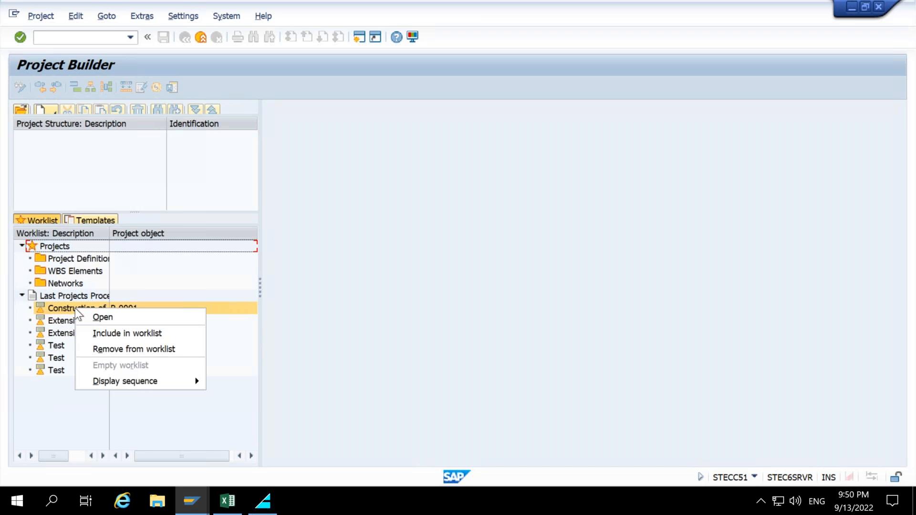
{"action": "left_click", "coordinate": [365, 311]}
{"action": "right_click", "coordinate": [64, 311]}
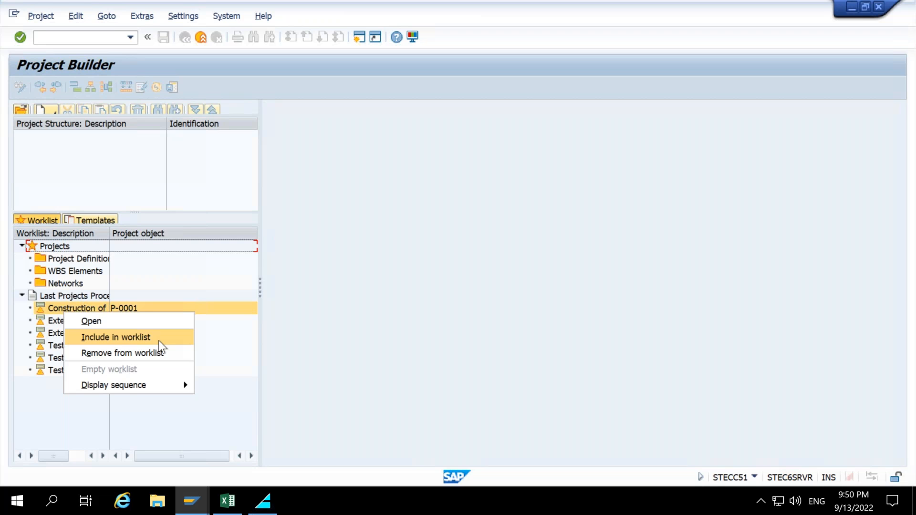
{"action": "left_click", "coordinate": [158, 340]}
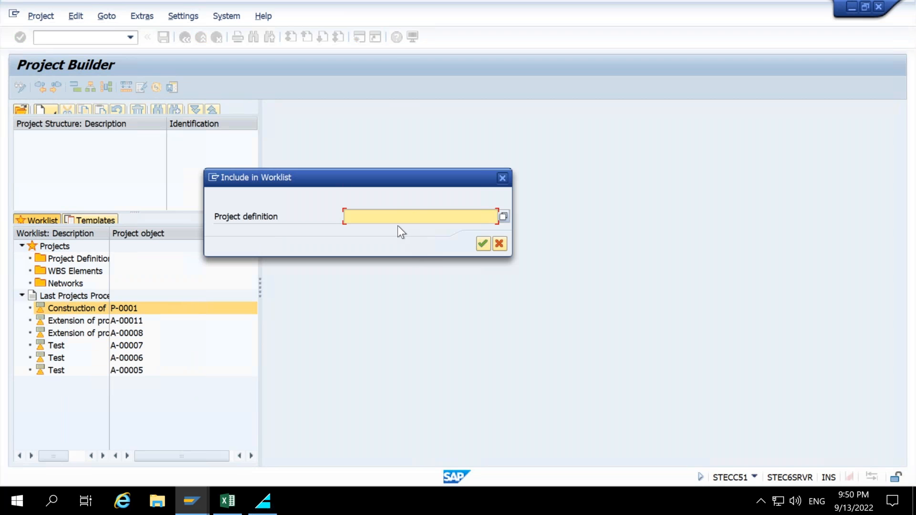
{"action": "left_click", "coordinate": [394, 217]}
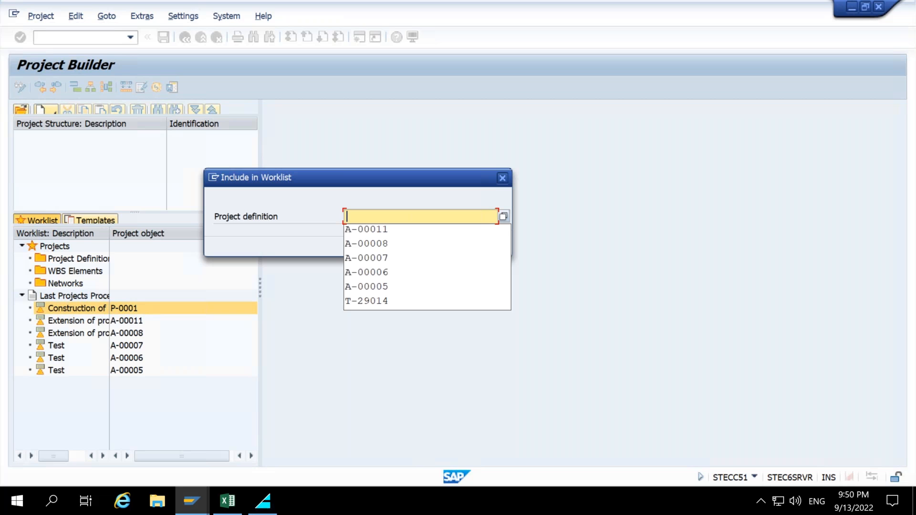
{"action": "type", "text": "P-"}
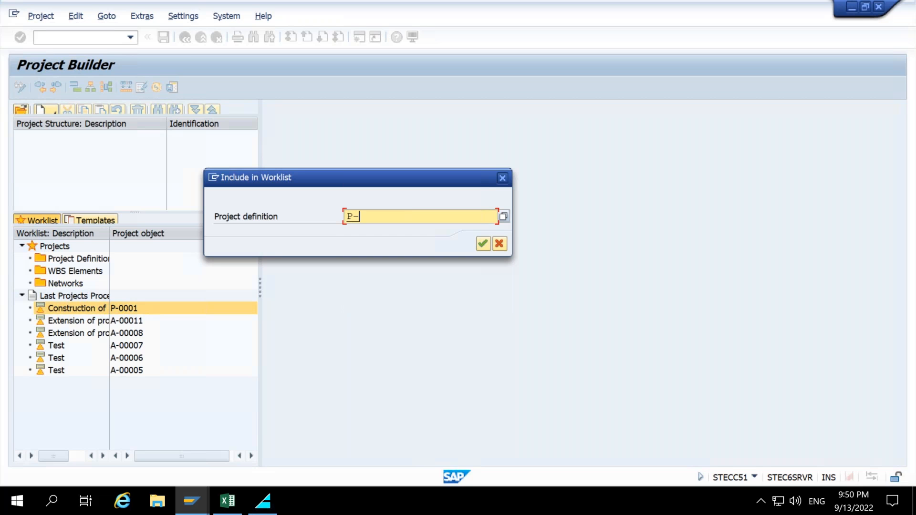
{"action": "type", "text": "0001"}
{"action": "key", "text": "Return"}
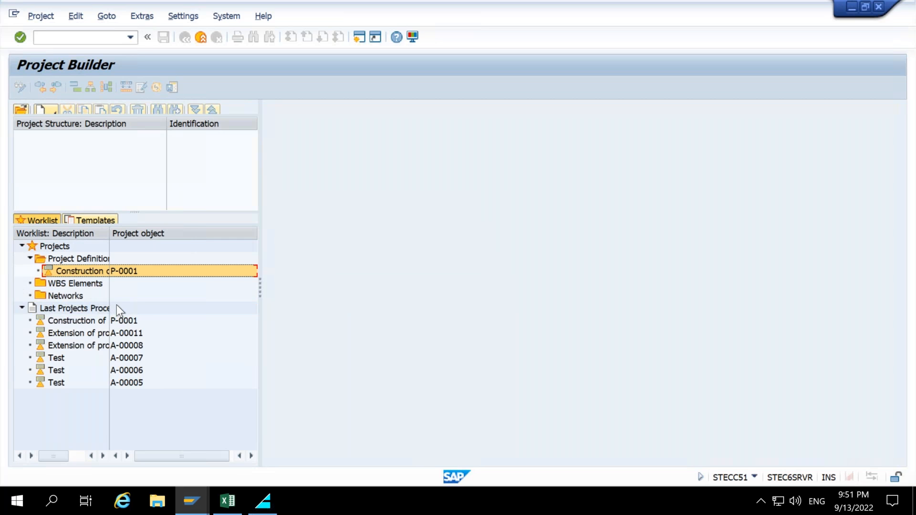
{"action": "left_click_drag", "start_coordinate": [111, 231], "coordinate": [140, 232]}
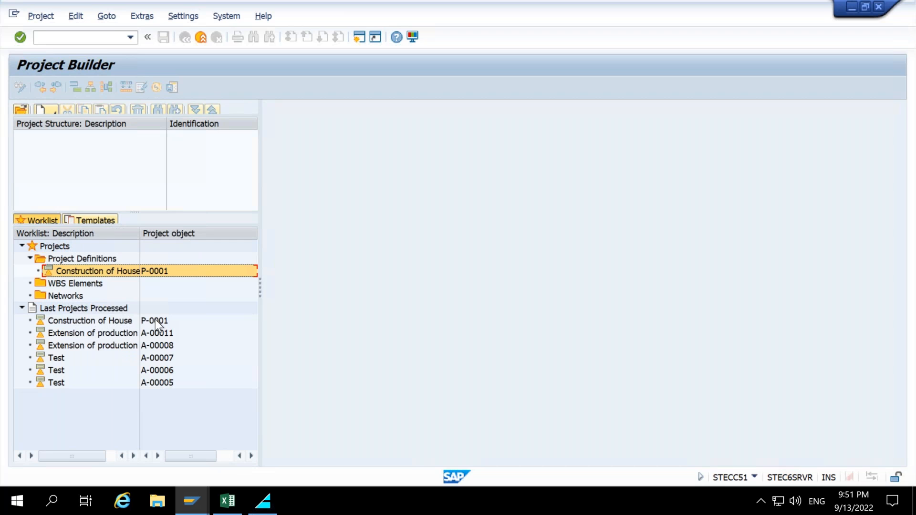
{"action": "right_click", "coordinate": [78, 262]}
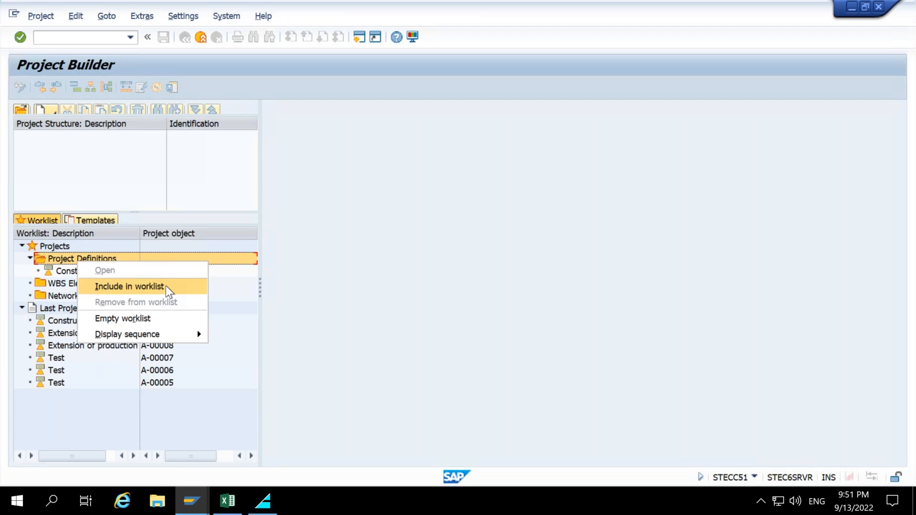
{"action": "mouse_move", "coordinate": [196, 332]}
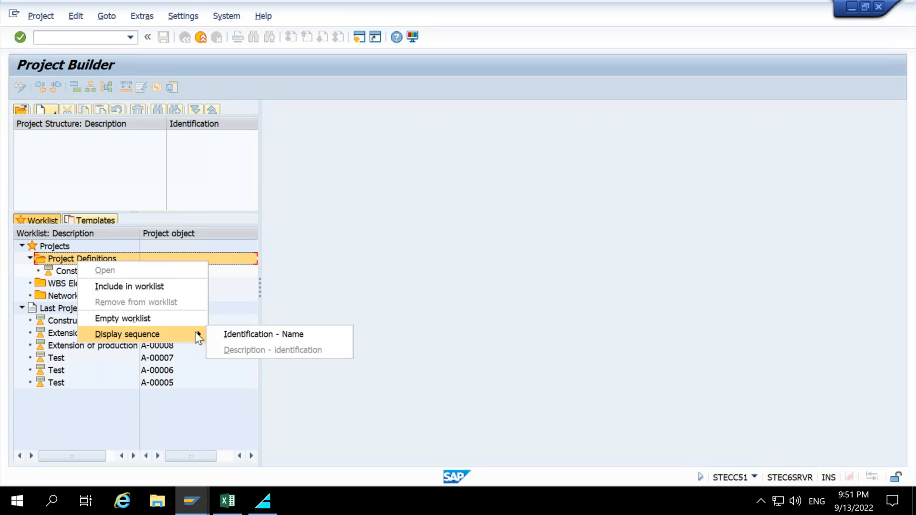
{"action": "left_click", "coordinate": [351, 280]}
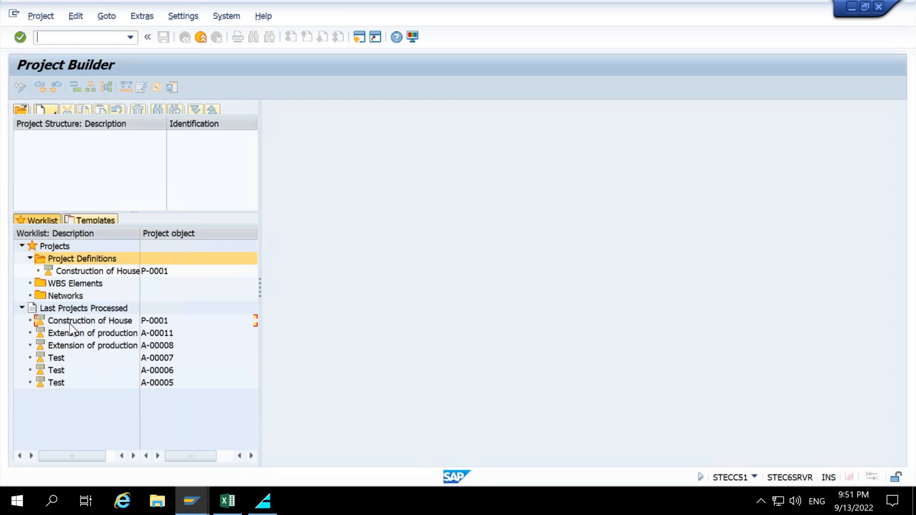
Open project P-0001 Construction of House from the worklist into the project structure.
{"action": "double_click", "coordinate": [90, 320]}
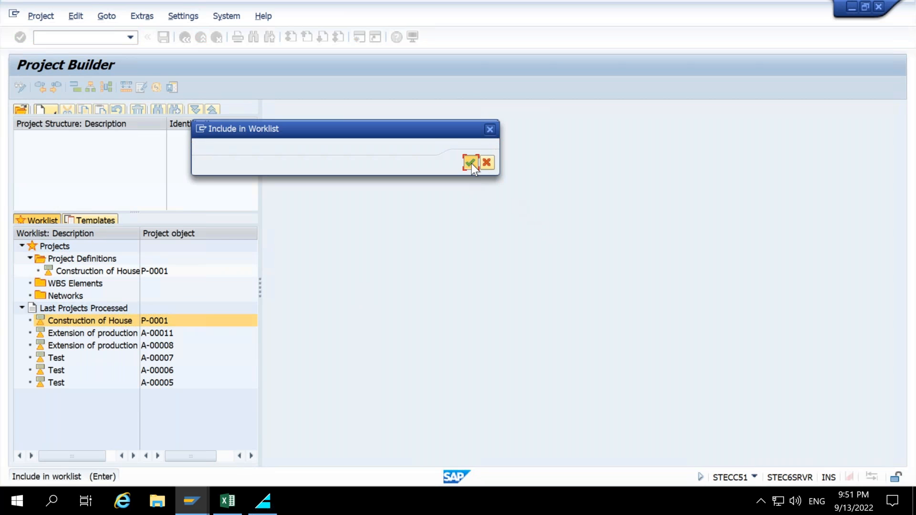
{"action": "left_click", "coordinate": [471, 163]}
{"action": "left_click", "coordinate": [70, 272]}
{"action": "double_click", "coordinate": [70, 272]}
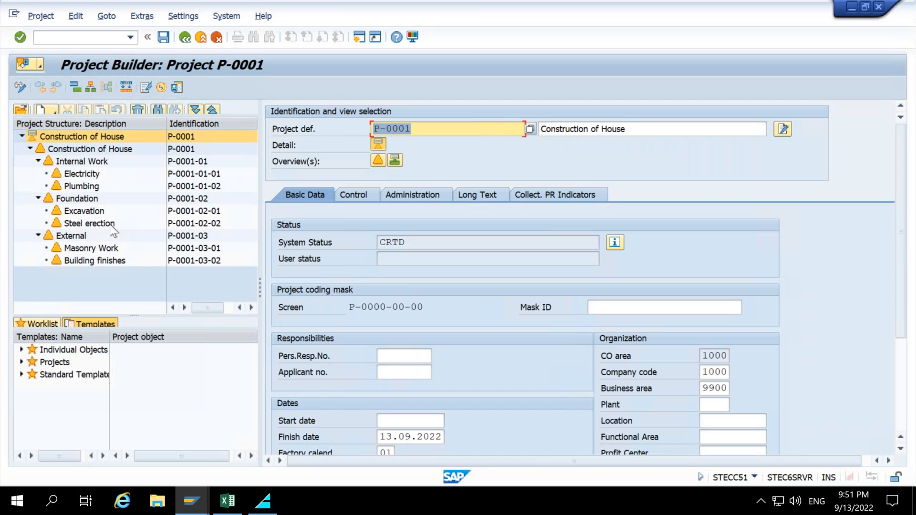
Select the Steel erection WBS element and browse its object services options.
{"action": "left_click", "coordinate": [93, 223]}
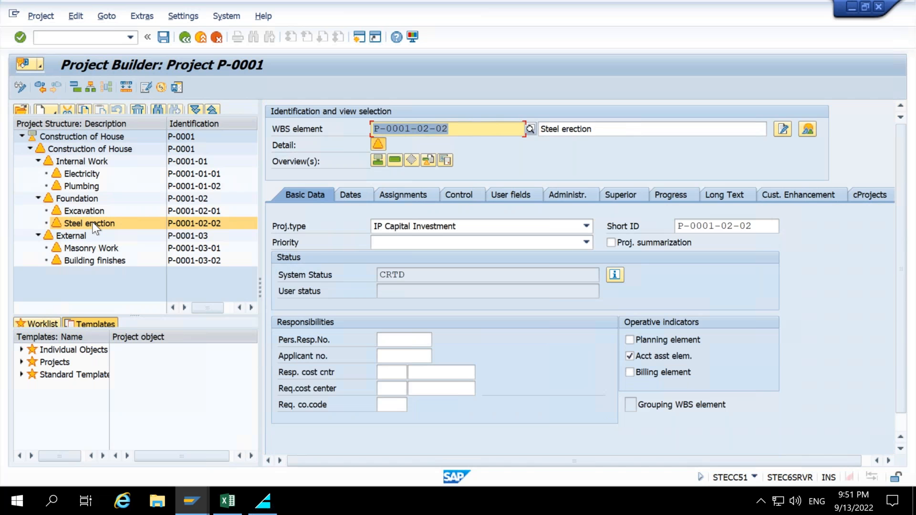
{"action": "left_click", "coordinate": [95, 228]}
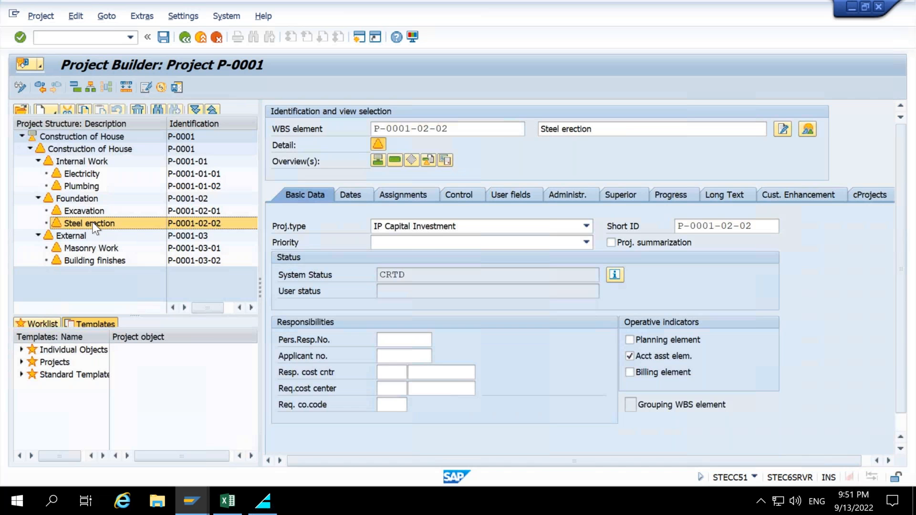
{"action": "right_click", "coordinate": [93, 224]}
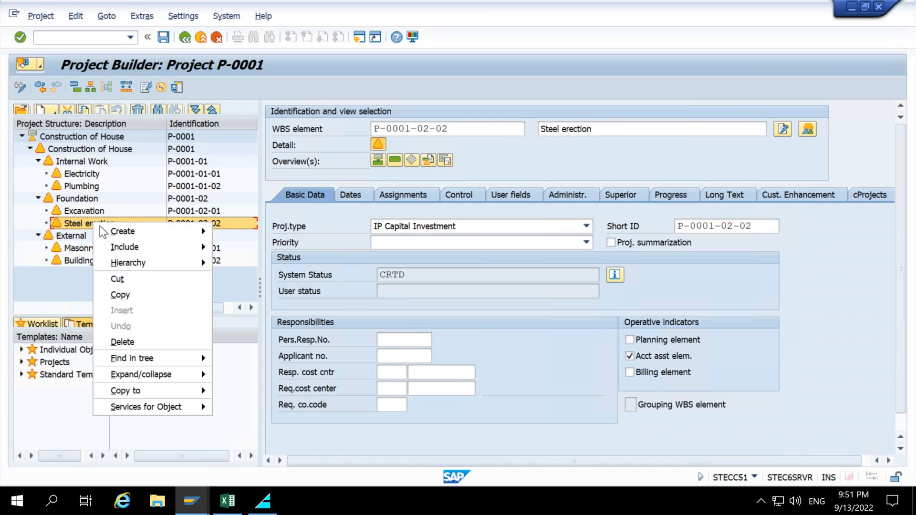
{"action": "mouse_move", "coordinate": [138, 246]}
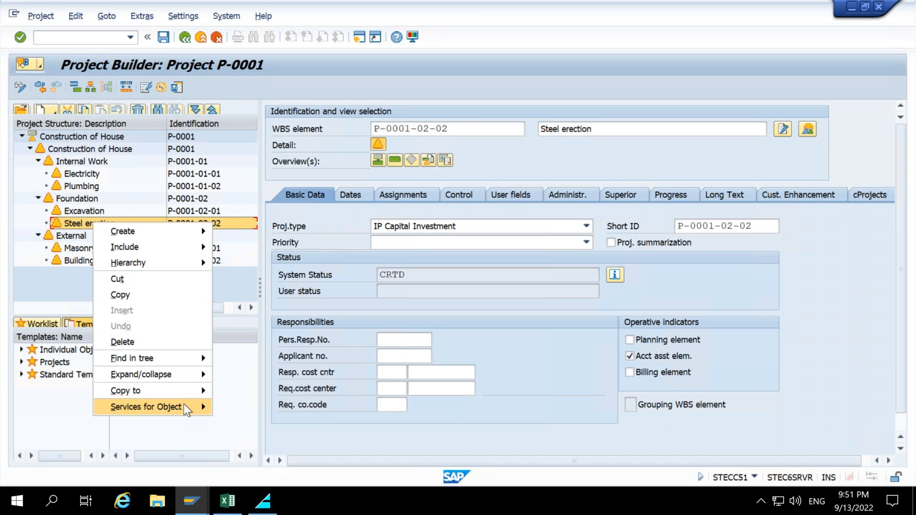
{"action": "mouse_move", "coordinate": [185, 406]}
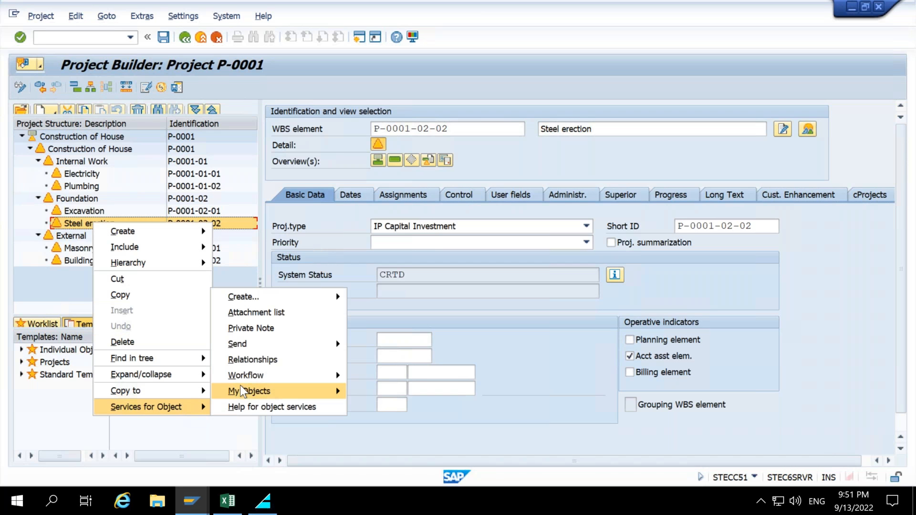
{"action": "mouse_move", "coordinate": [242, 391]}
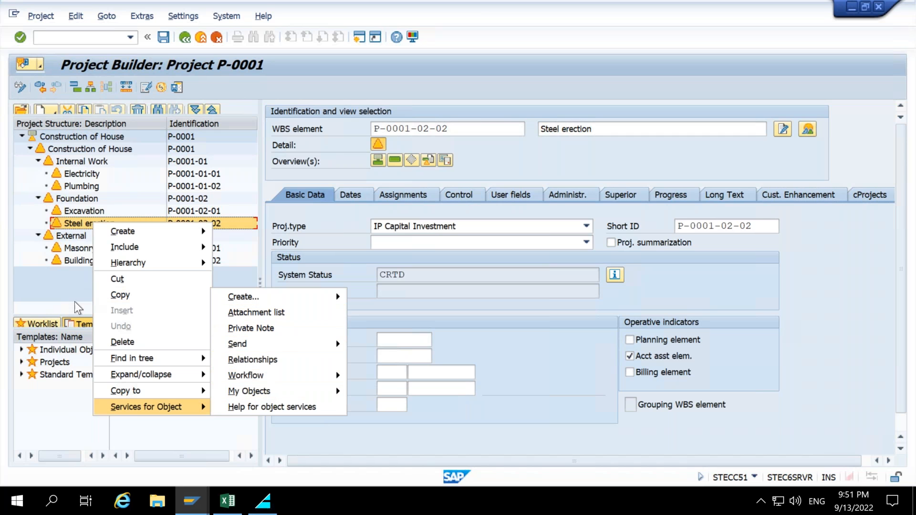
{"action": "left_click", "coordinate": [50, 307]}
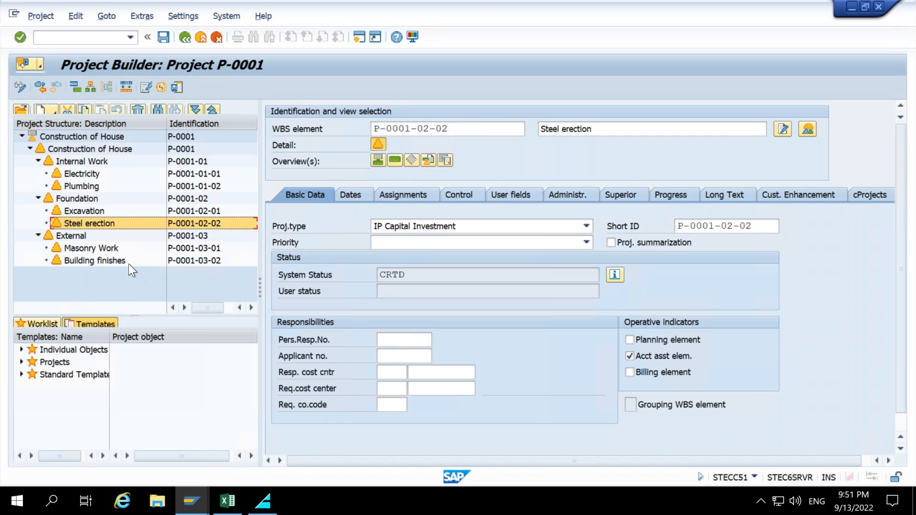
Add the Steel erection WBS element to the Projects templates.
{"action": "left_click_drag", "start_coordinate": [67, 231], "coordinate": [69, 363]}
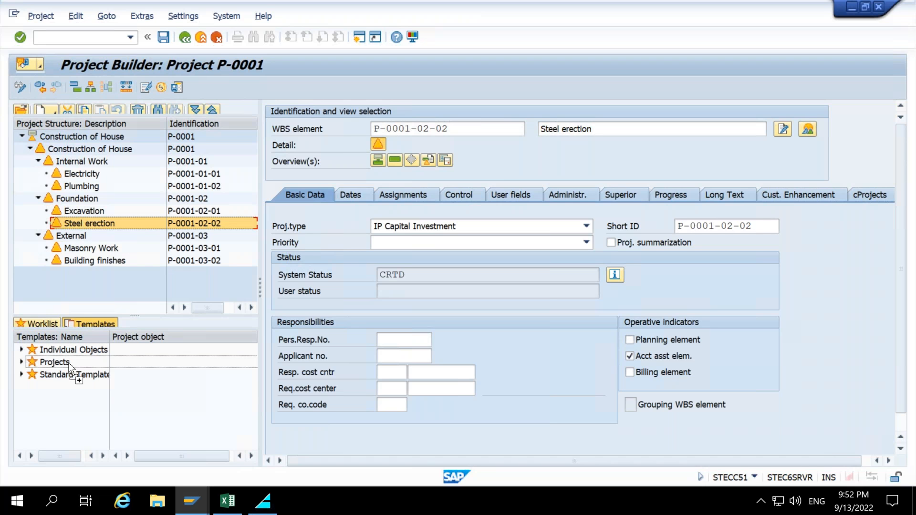
{"action": "left_click_drag", "start_coordinate": [67, 363], "coordinate": [68, 363]}
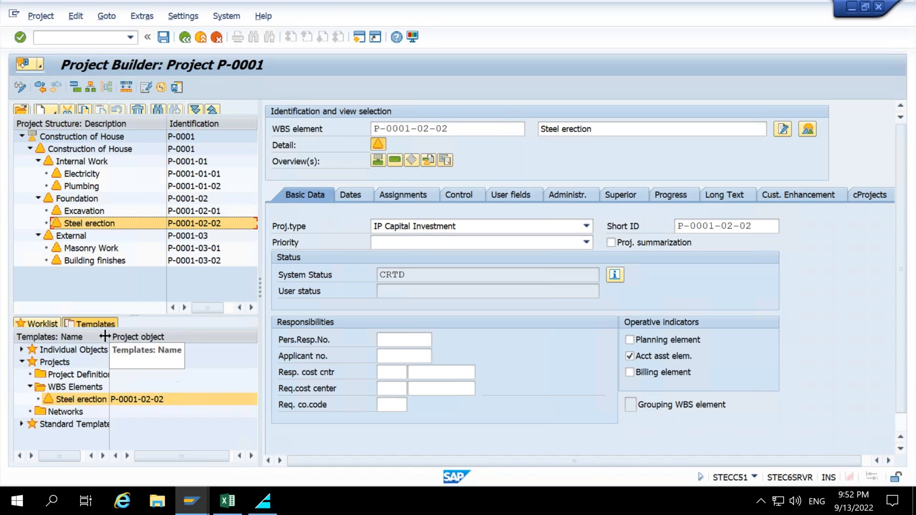
{"action": "left_click_drag", "start_coordinate": [110, 336], "coordinate": [138, 337]}
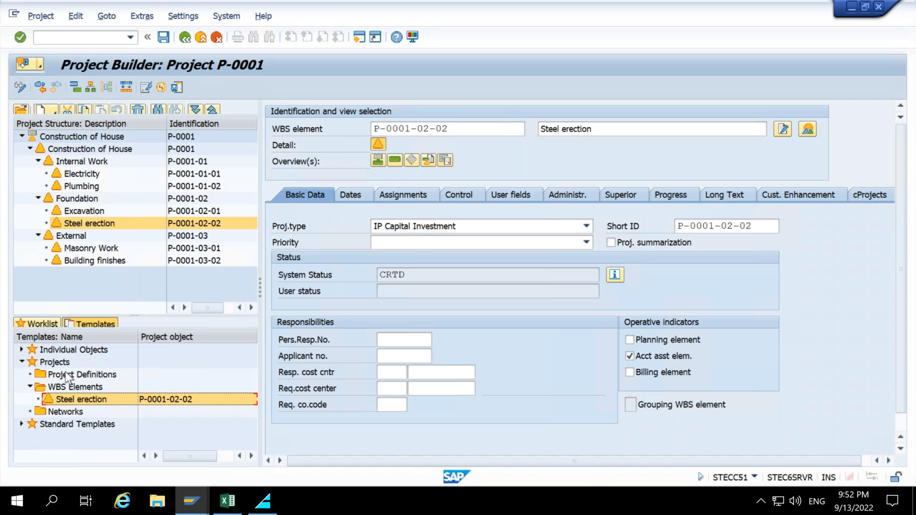
Add the Masonry Work WBS element to the Projects templates and collapse the template folders.
{"action": "left_click_drag", "start_coordinate": [85, 228], "coordinate": [56, 358]}
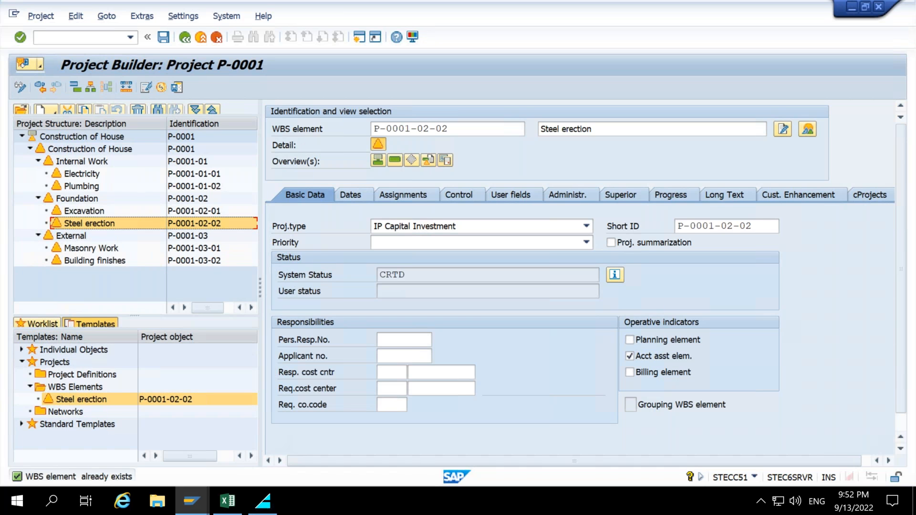
{"action": "left_click_drag", "start_coordinate": [84, 251], "coordinate": [58, 361]}
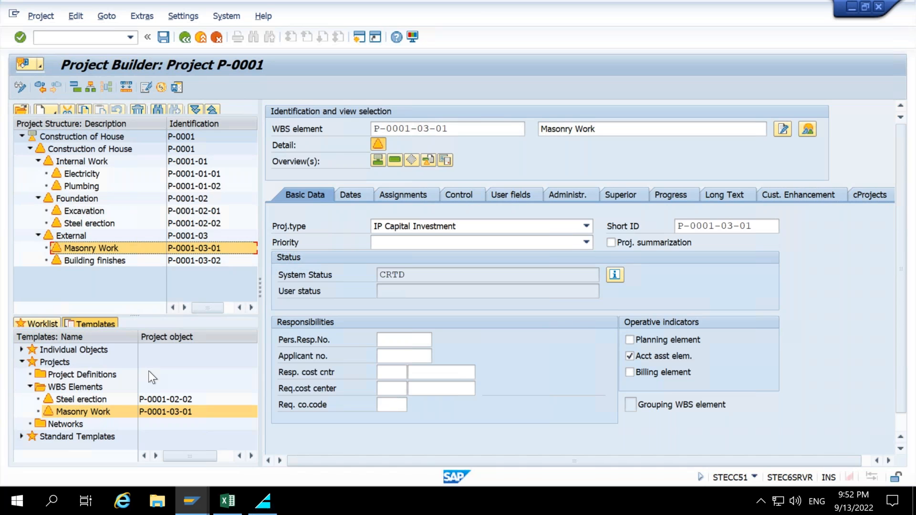
{"action": "left_click", "coordinate": [27, 386]}
{"action": "left_click", "coordinate": [21, 363]}
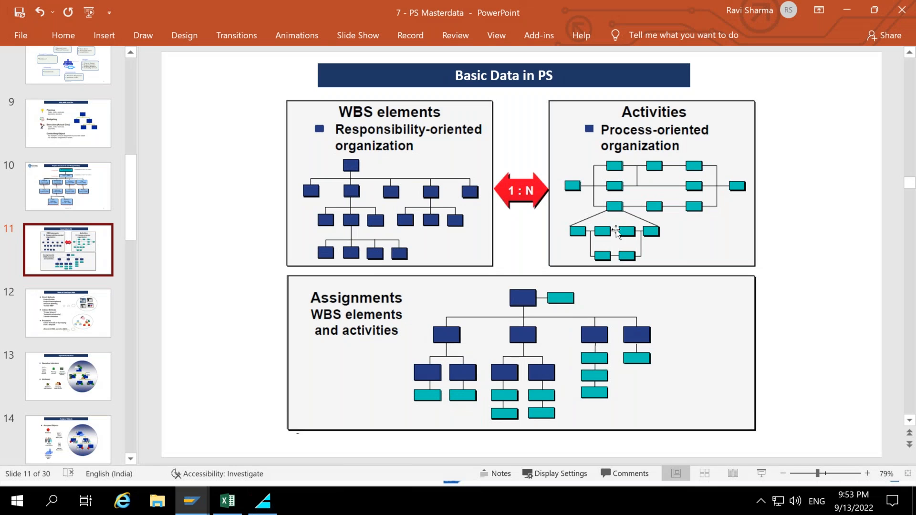
Switch to PowerPoint and open slide 10 on the project structure in SAP PS.
{"action": "left_click", "coordinate": [58, 187]}
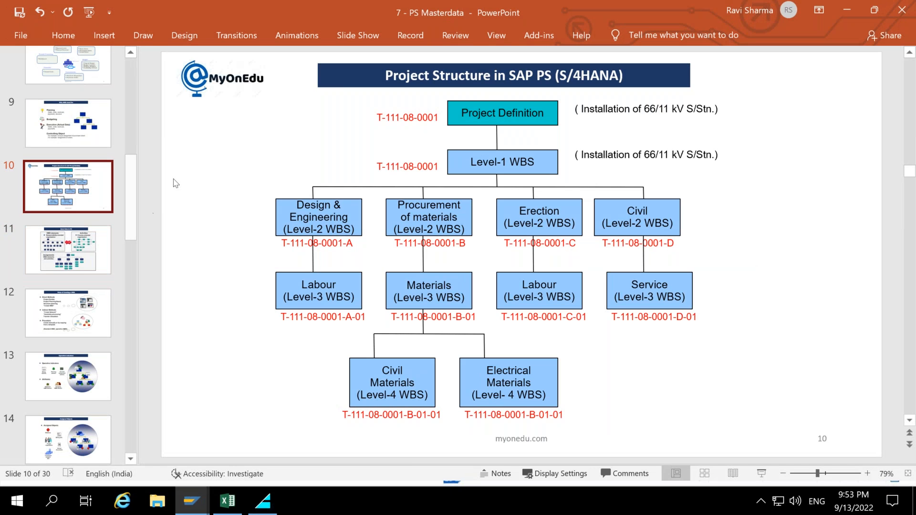
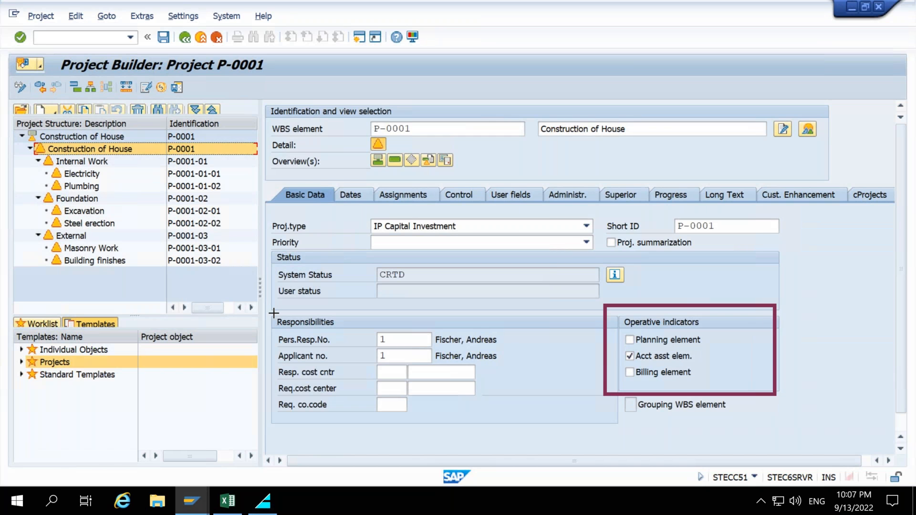
{"action": "left_click_drag", "start_coordinate": [552, 299], "coordinate": [622, 333]}
{"action": "left_click_drag", "start_coordinate": [824, 355], "coordinate": [692, 356]}
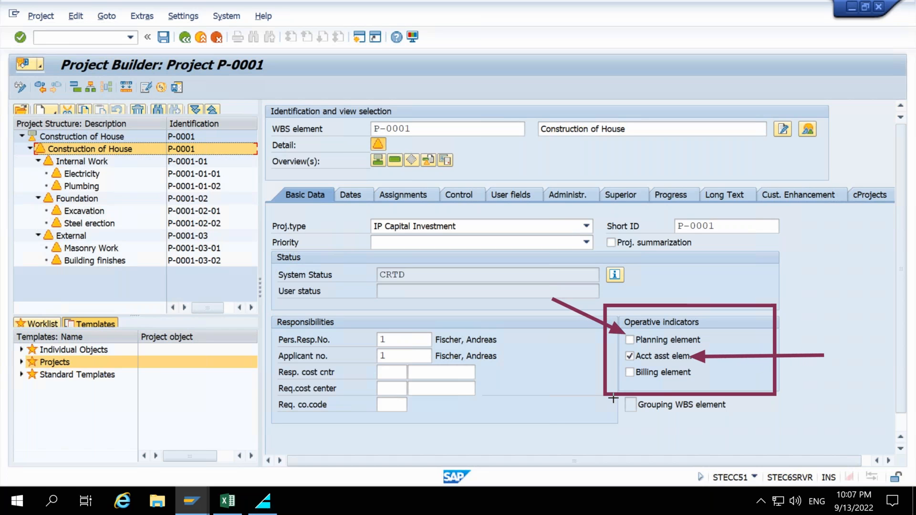
{"action": "left_click_drag", "start_coordinate": [563, 419], "coordinate": [627, 380]}
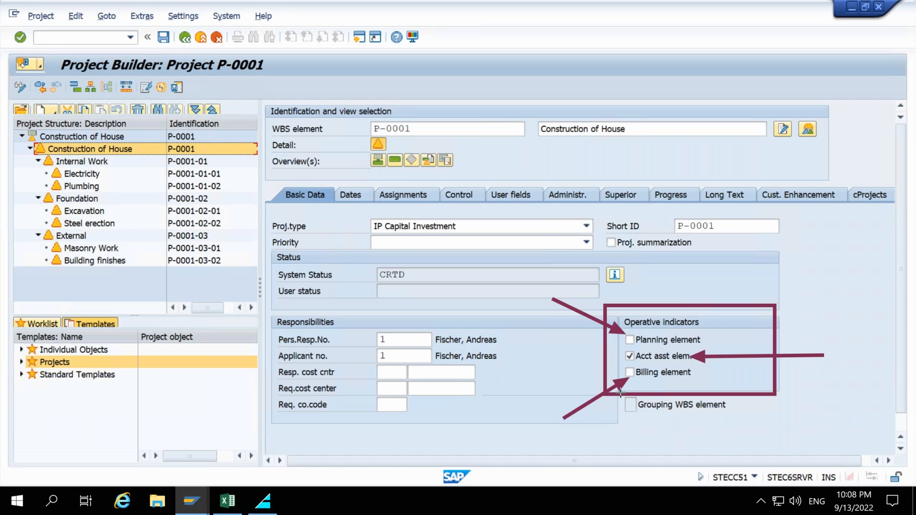
{"action": "mouse_move", "coordinate": [618, 392]}
{"action": "left_mouse_down"}
{"action": "mouse_move", "coordinate": [682, 423]}
{"action": "mouse_move", "coordinate": [646, 427]}
{"action": "left_mouse_up"}
{"action": "key", "text": "ctrl+z"}
{"action": "left_click_drag", "start_coordinate": [809, 443], "coordinate": [648, 413]}
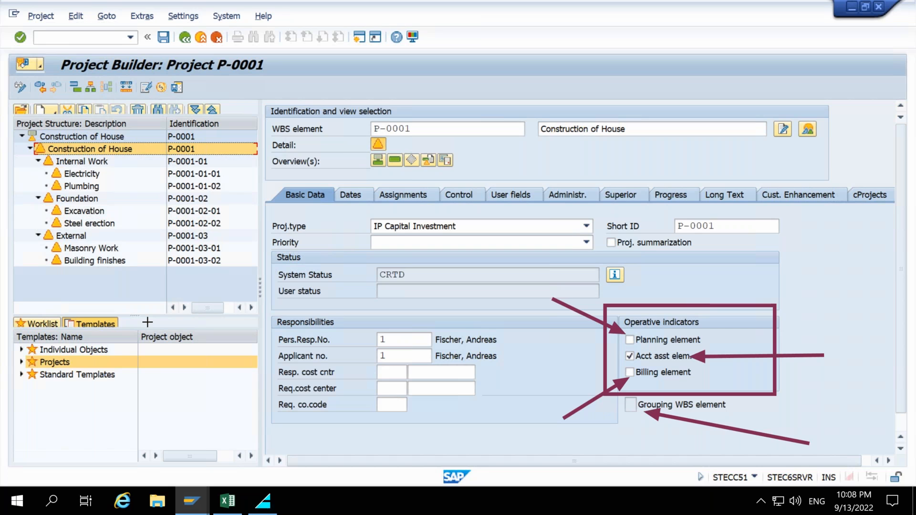
{"action": "key", "text": "Escape"}
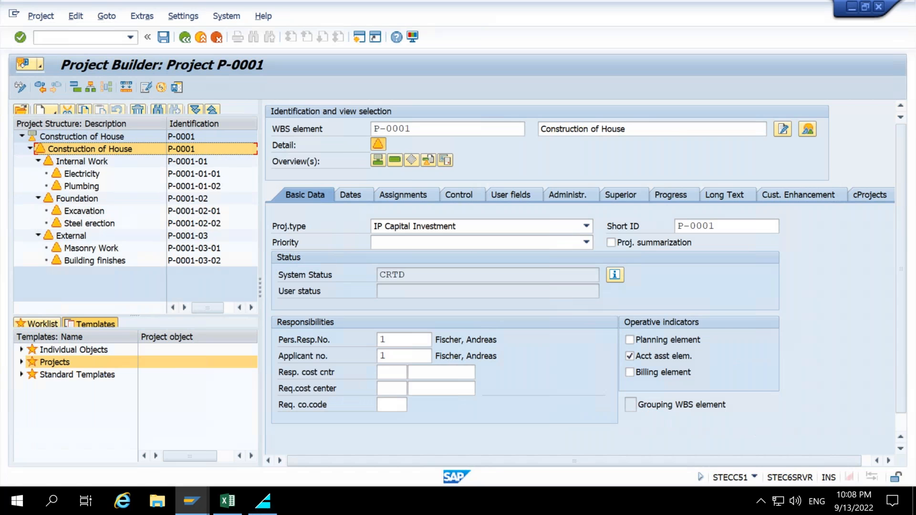
Mark the Construction of House WBS element as statistical in its control data, acknowledging the information message.
{"action": "left_click", "coordinate": [455, 195]}
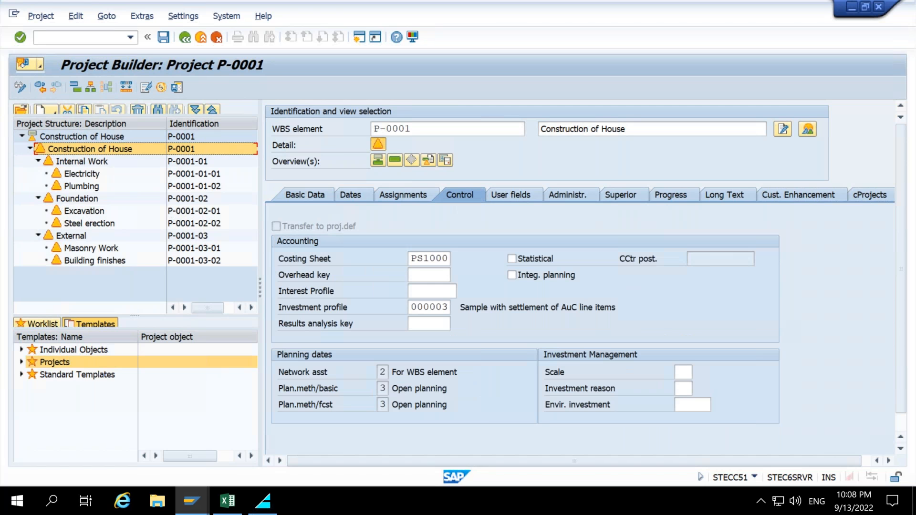
{"action": "mouse_move", "coordinate": [474, 232]}
{"action": "left_mouse_down"}
{"action": "mouse_move", "coordinate": [618, 277]}
{"action": "mouse_move", "coordinate": [763, 271]}
{"action": "left_mouse_up"}
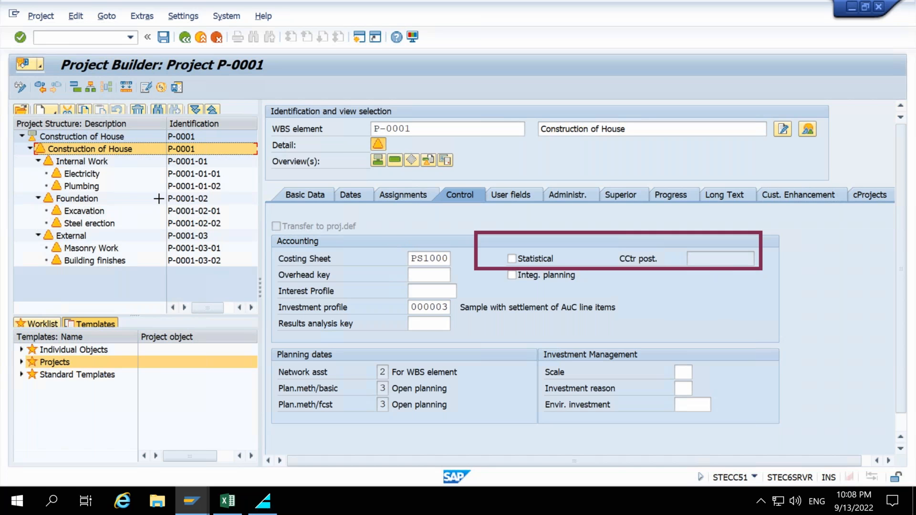
{"action": "key", "text": "Escape"}
{"action": "left_click", "coordinate": [517, 259]}
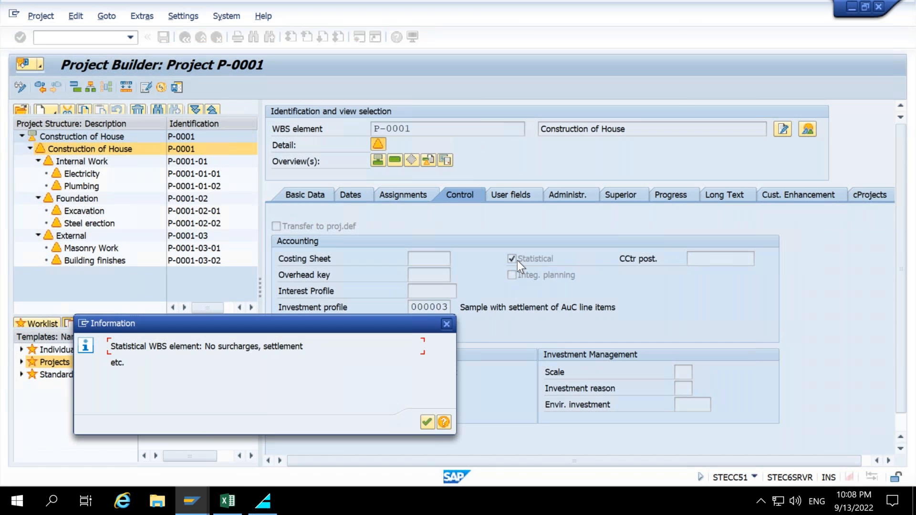
{"action": "key", "text": "Return"}
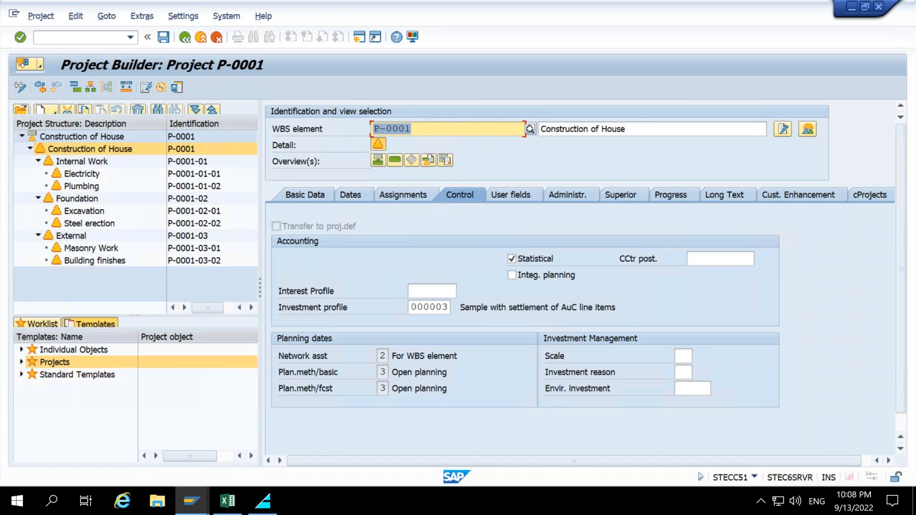
Return to the basic data of the Construction of House WBS element.
{"action": "left_click_drag", "start_coordinate": [667, 243], "coordinate": [774, 276]}
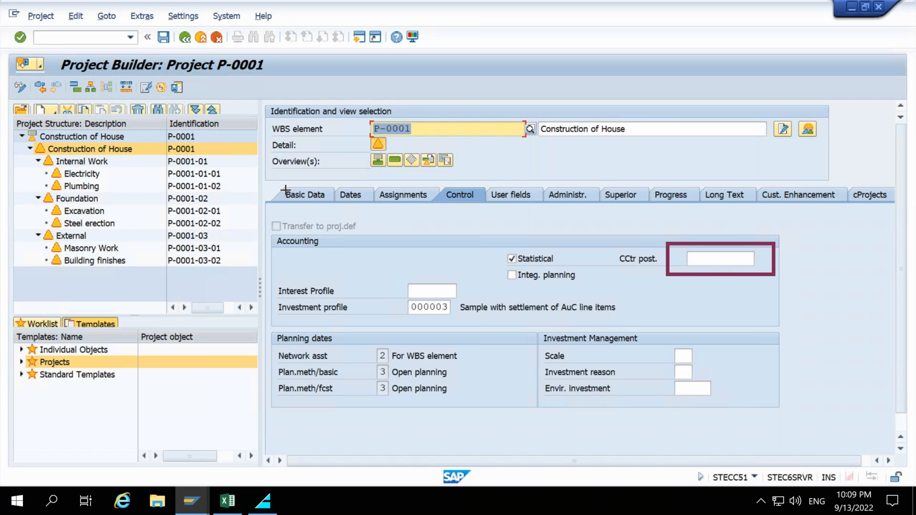
{"action": "mouse_move", "coordinate": [826, 361]}
{"action": "left_mouse_down"}
{"action": "mouse_move", "coordinate": [730, 296]}
{"action": "mouse_move", "coordinate": [718, 277]}
{"action": "left_mouse_up"}
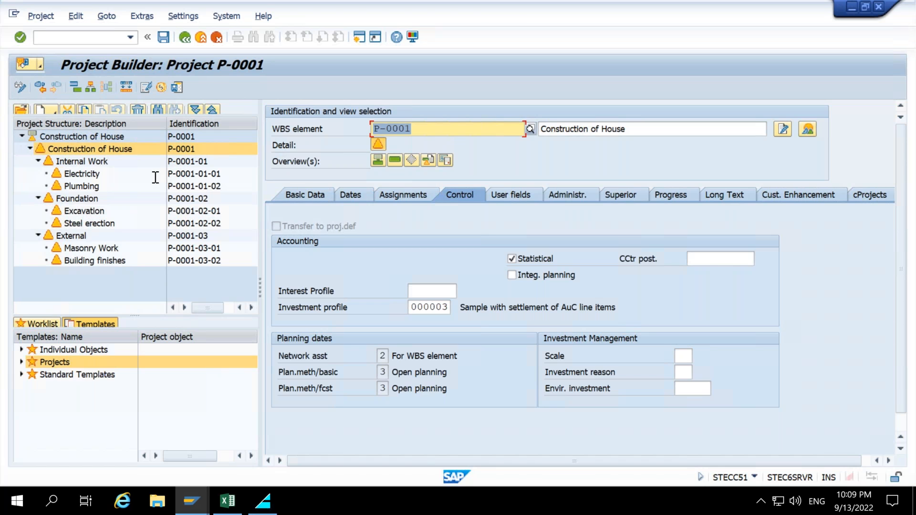
{"action": "left_click", "coordinate": [310, 194]}
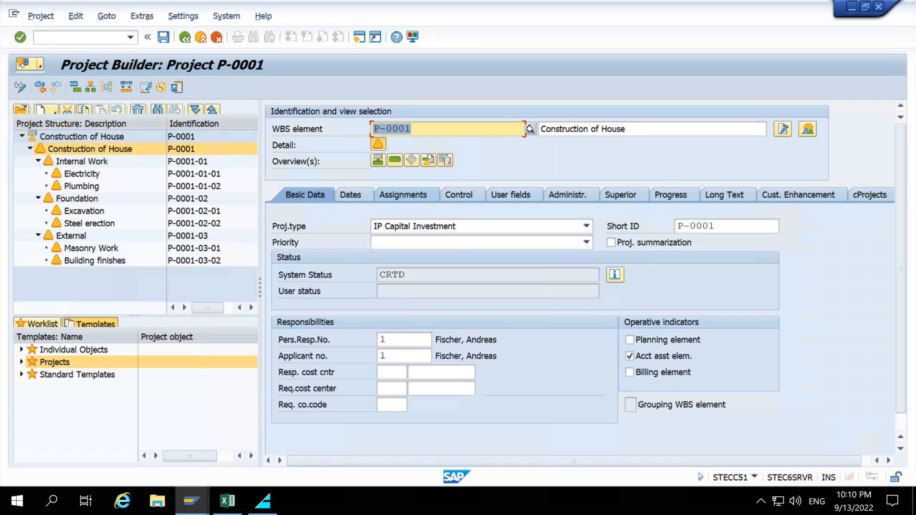
{"action": "left_click_drag", "start_coordinate": [38, 172], "coordinate": [50, 175]}
{"action": "mouse_move", "coordinate": [246, 291]}
{"action": "left_mouse_down"}
{"action": "mouse_move", "coordinate": [228, 204]}
{"action": "mouse_move", "coordinate": [212, 203]}
{"action": "left_mouse_up"}
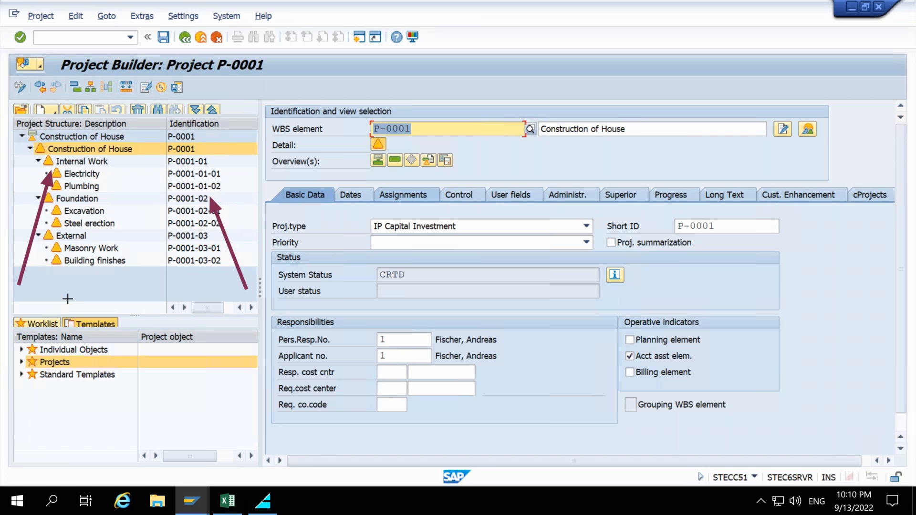
{"action": "left_click_drag", "start_coordinate": [21, 302], "coordinate": [45, 241]}
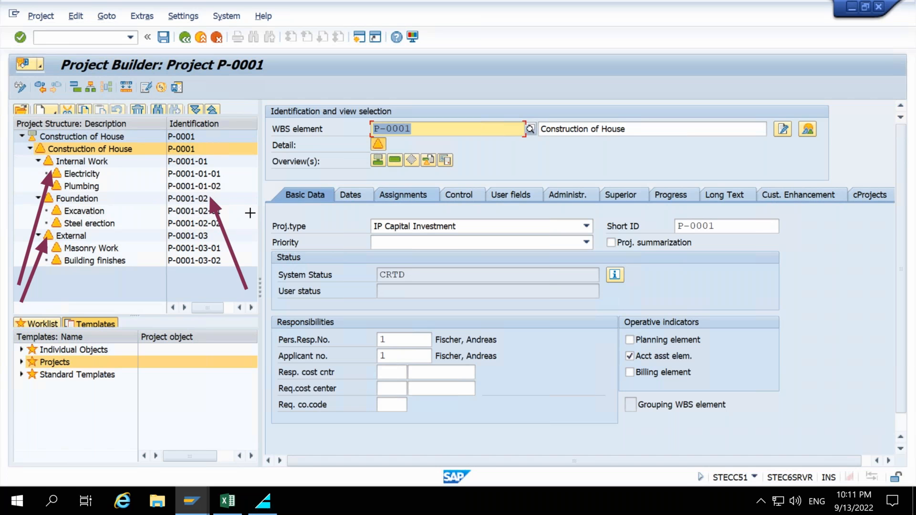
{"action": "left_click_drag", "start_coordinate": [358, 223], "coordinate": [216, 200]}
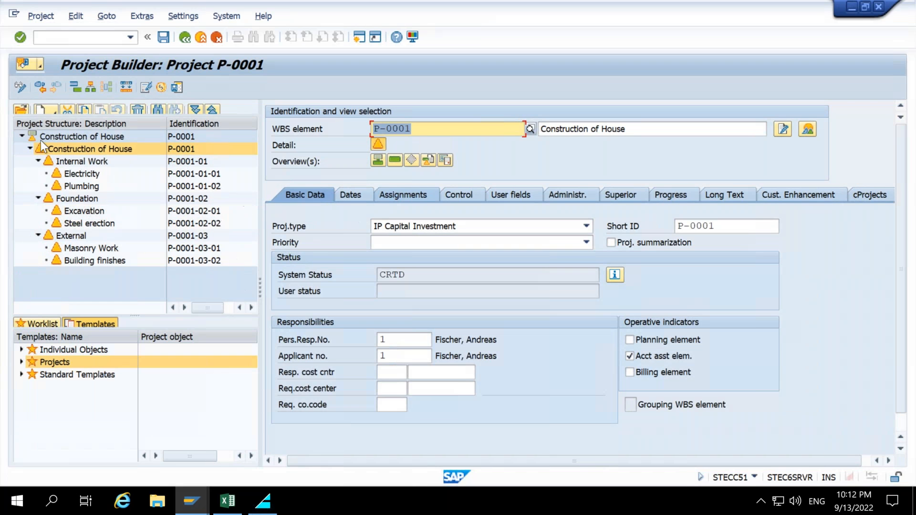
Clear the account assignment element indicator on the Construction of House and Internal Work WBS elements.
{"action": "left_click", "coordinate": [86, 149]}
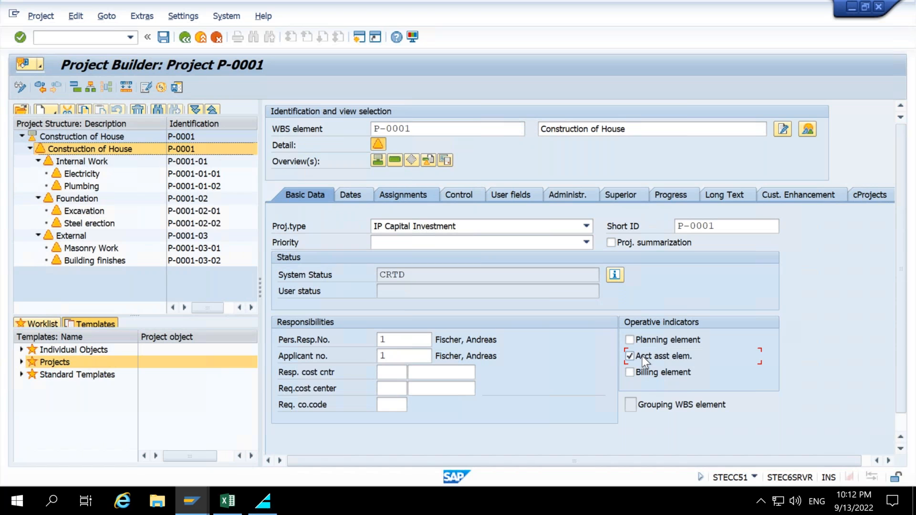
{"action": "left_click", "coordinate": [122, 159]}
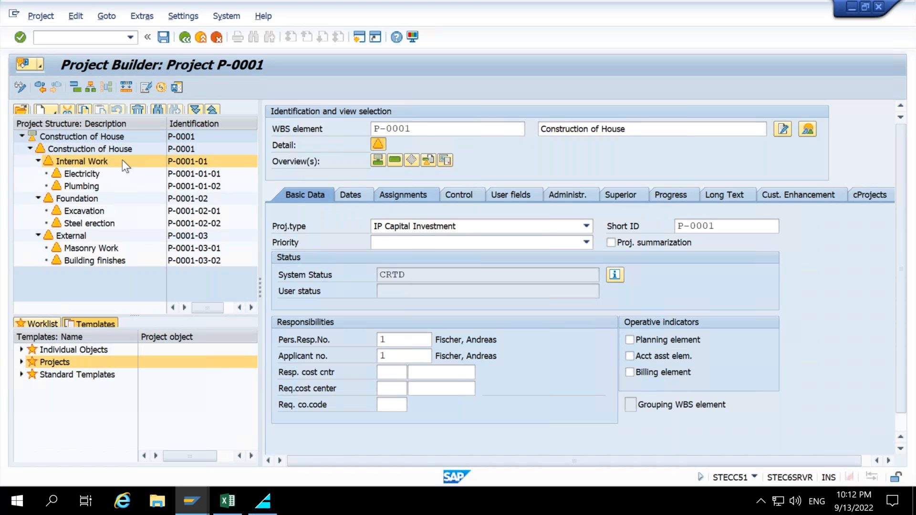
{"action": "left_click", "coordinate": [661, 355]}
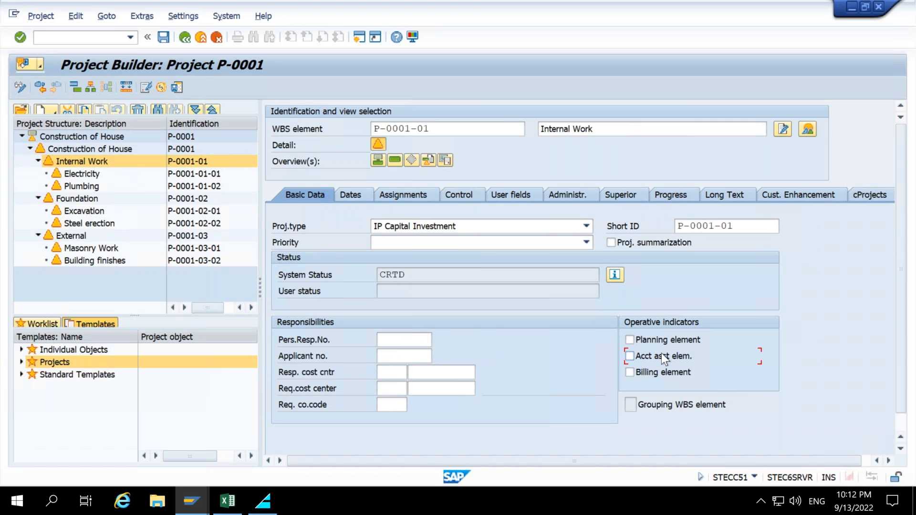
Review the operative indicators of the Foundation, External and lower-level WBS elements one by one.
{"action": "left_click", "coordinate": [129, 202]}
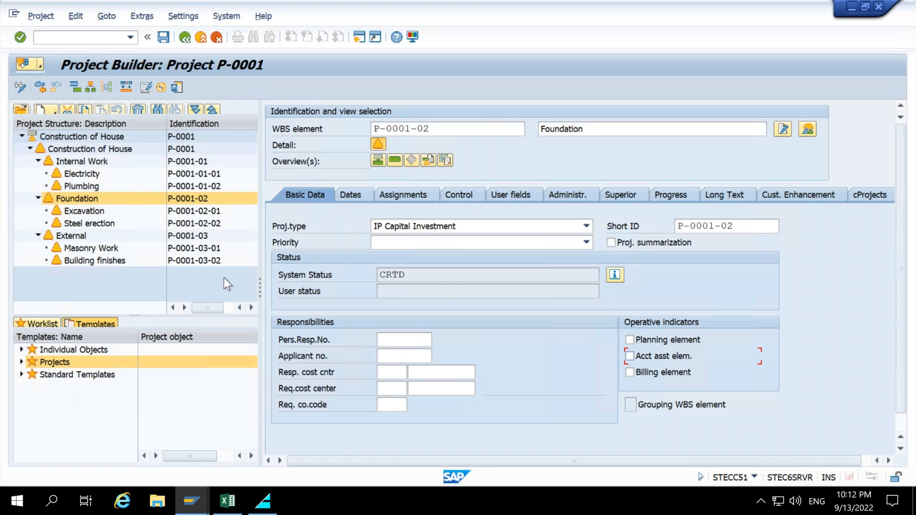
{"action": "left_click", "coordinate": [136, 237]}
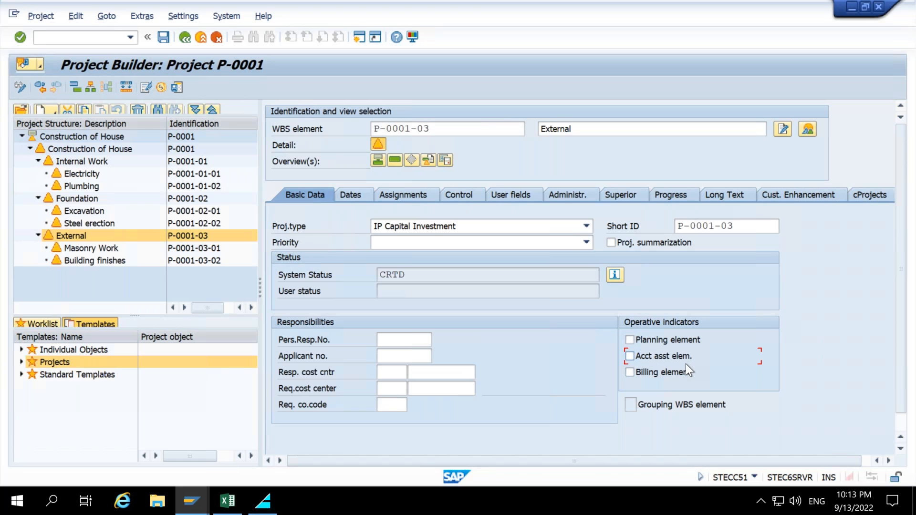
{"action": "left_click_drag", "start_coordinate": [435, 129], "coordinate": [371, 128]}
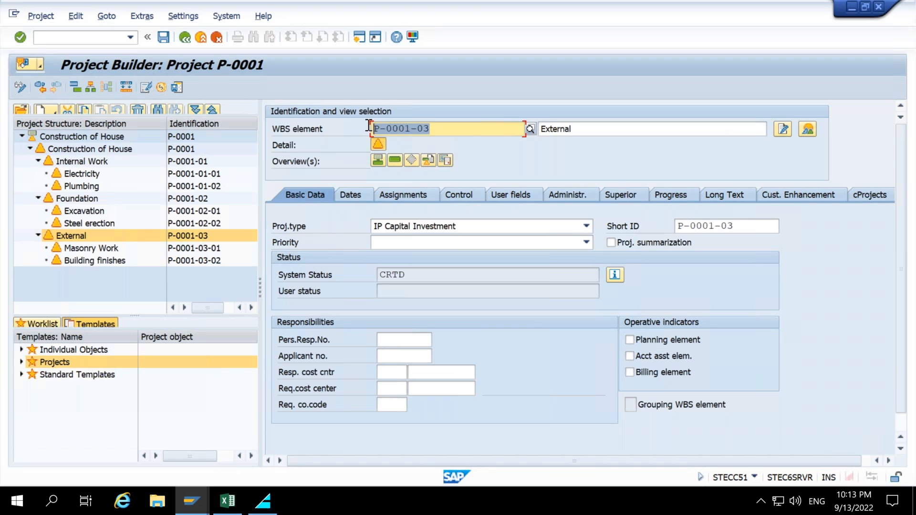
{"action": "left_click", "coordinate": [80, 248]}
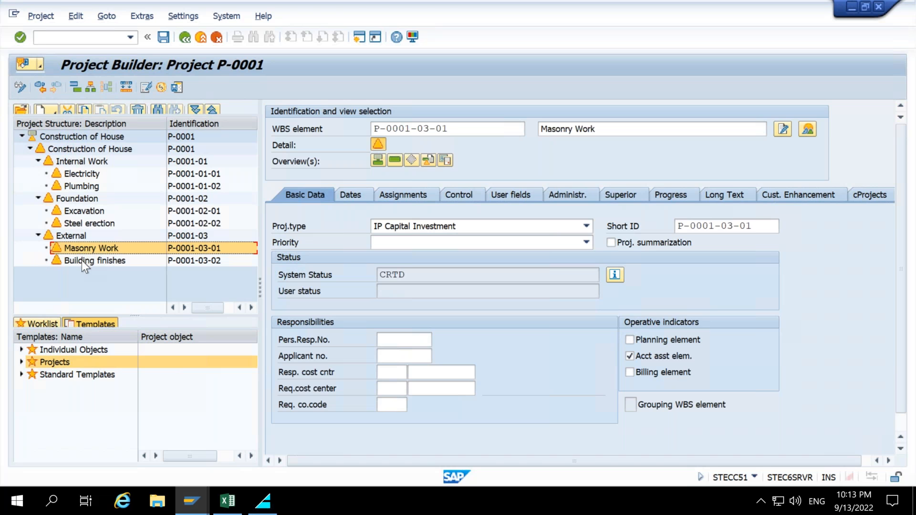
{"action": "left_click", "coordinate": [82, 261]}
{"action": "left_click", "coordinate": [98, 252]}
{"action": "left_click", "coordinate": [106, 263]}
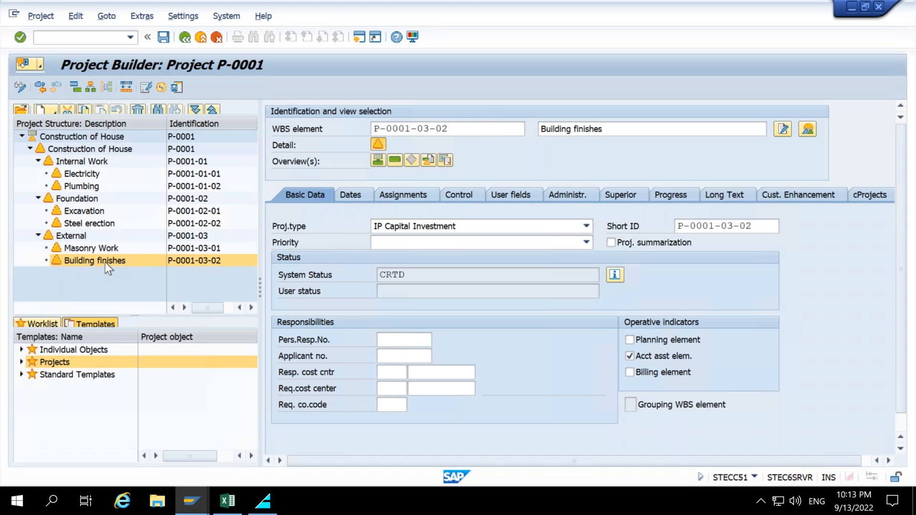
{"action": "left_click", "coordinate": [89, 213]}
{"action": "left_click", "coordinate": [96, 224]}
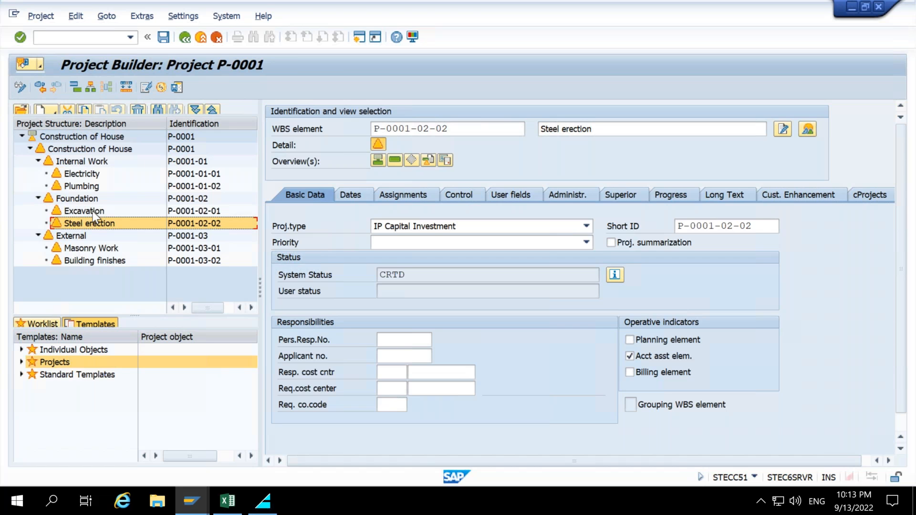
{"action": "left_click", "coordinate": [93, 210]}
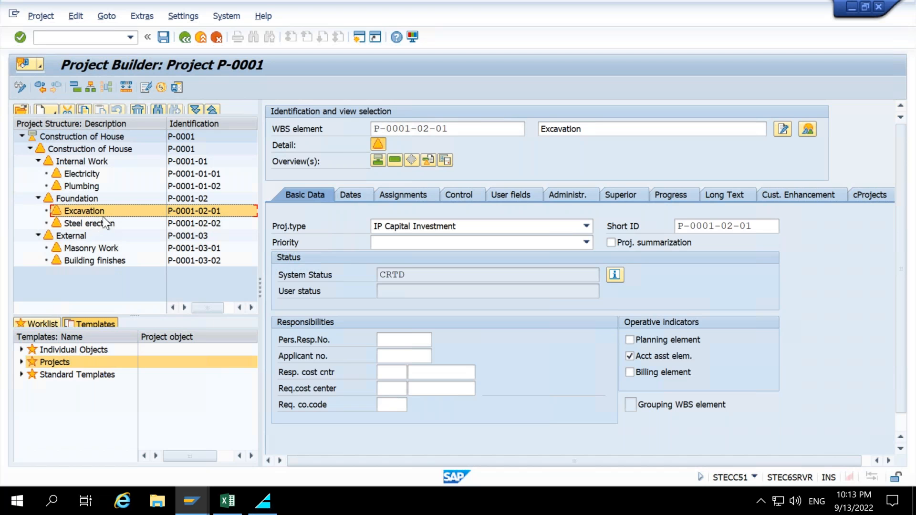
{"action": "left_click", "coordinate": [76, 202]}
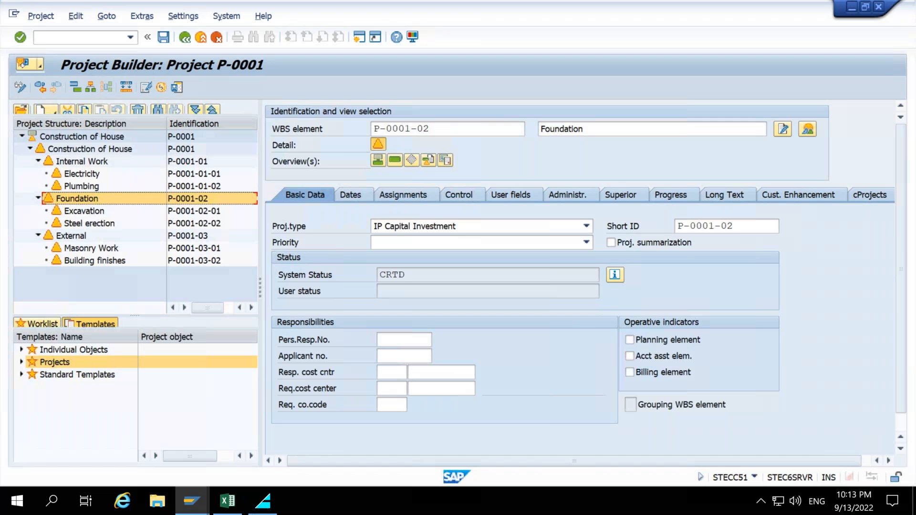
Mark the Foundation WBS element as a planning element.
{"action": "left_click_drag", "start_coordinate": [331, 335], "coordinate": [89, 239]}
{"action": "left_click_drag", "start_coordinate": [276, 135], "coordinate": [144, 159]}
{"action": "left_click", "coordinate": [653, 340]}
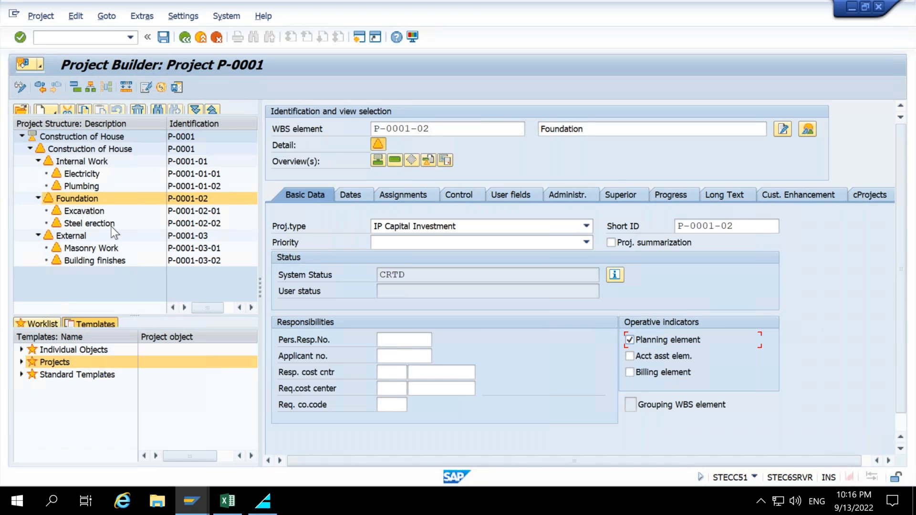
{"action": "left_click", "coordinate": [84, 199]}
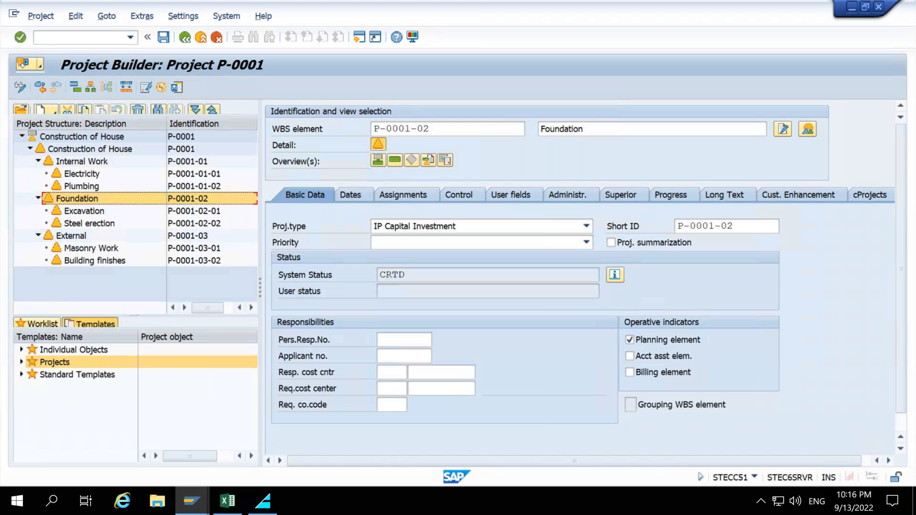
{"action": "left_click_drag", "start_coordinate": [544, 326], "coordinate": [203, 200]}
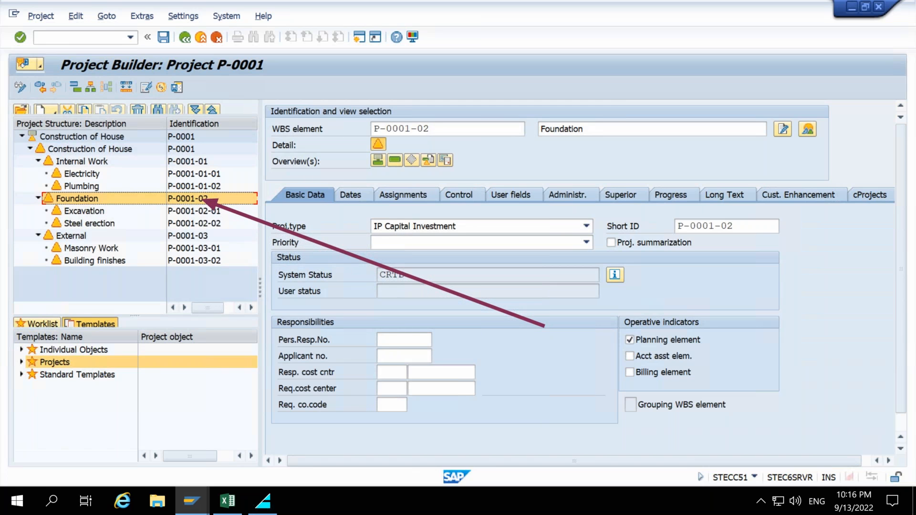
{"action": "type", "text": "100 $"}
{"action": "left_click_drag", "start_coordinate": [594, 430], "coordinate": [97, 216]}
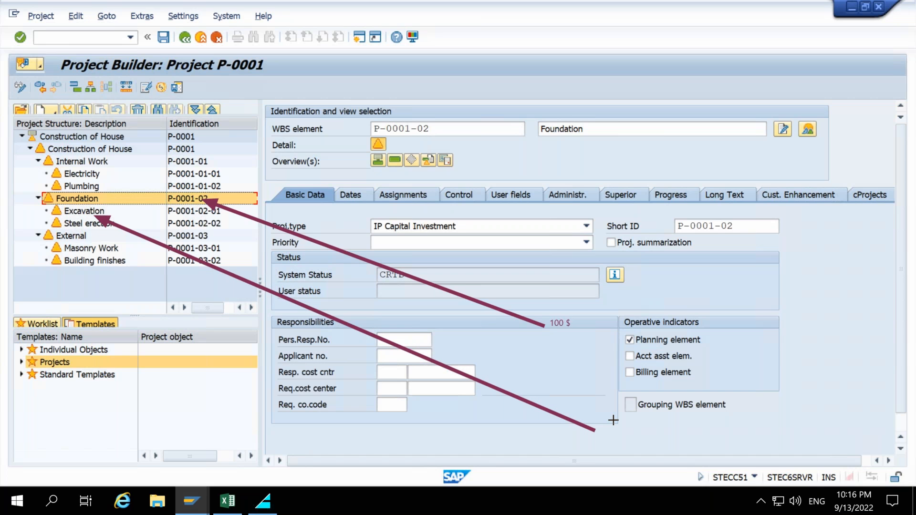
{"action": "key", "text": "t"}
{"action": "type", "text": "80$"}
{"action": "mouse_move", "coordinate": [20, 287]}
{"action": "left_mouse_down"}
{"action": "mouse_move", "coordinate": [15, 193]}
{"action": "mouse_move", "coordinate": [41, 147]}
{"action": "left_mouse_up"}
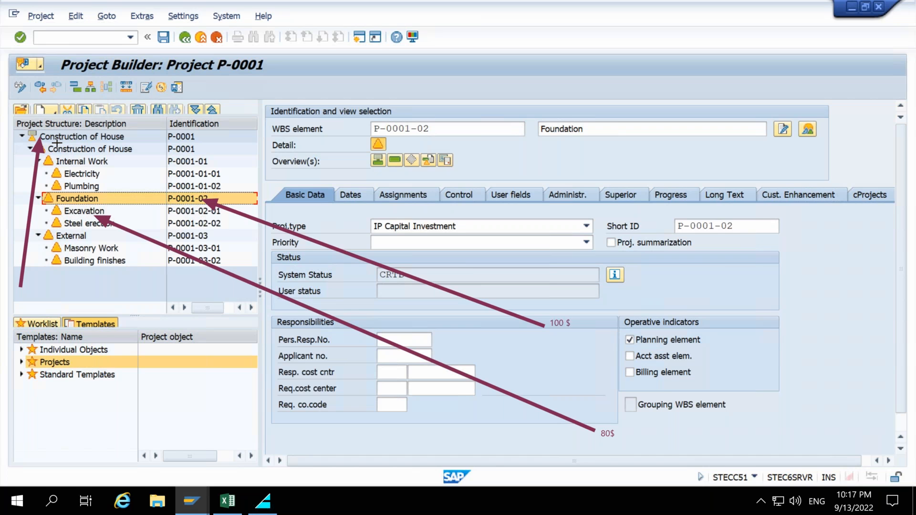
{"action": "key", "text": "Escape"}
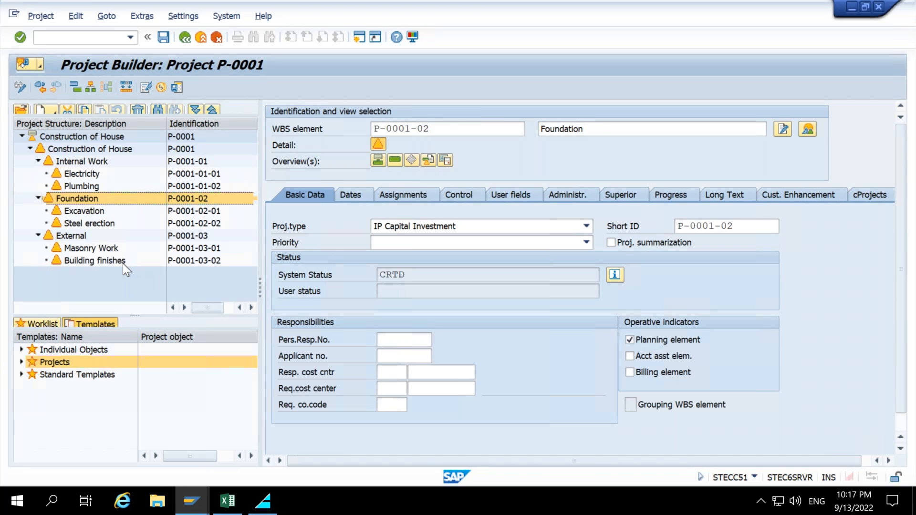
Mark the Building finishes WBS element as statistical in its control data and review its operative indicators.
{"action": "left_click", "coordinate": [122, 263]}
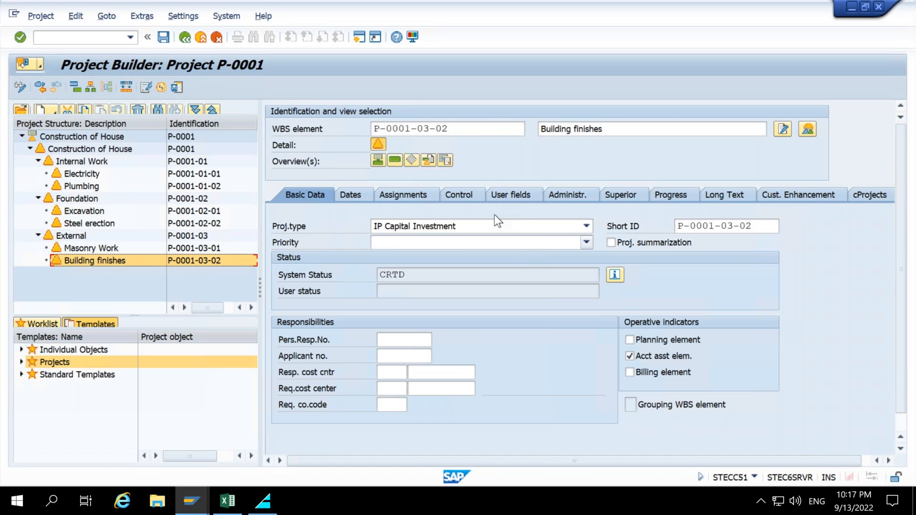
{"action": "left_click", "coordinate": [474, 199]}
{"action": "left_click", "coordinate": [544, 252]}
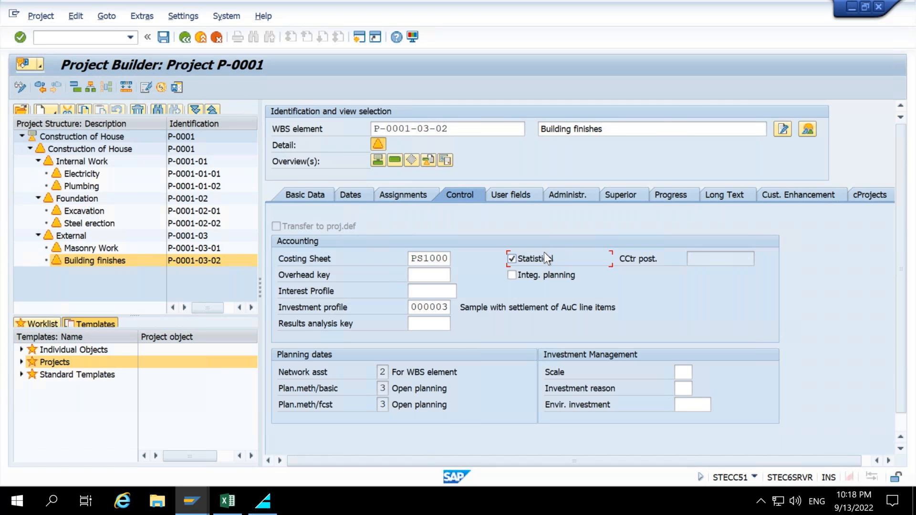
{"action": "key", "text": "Return"}
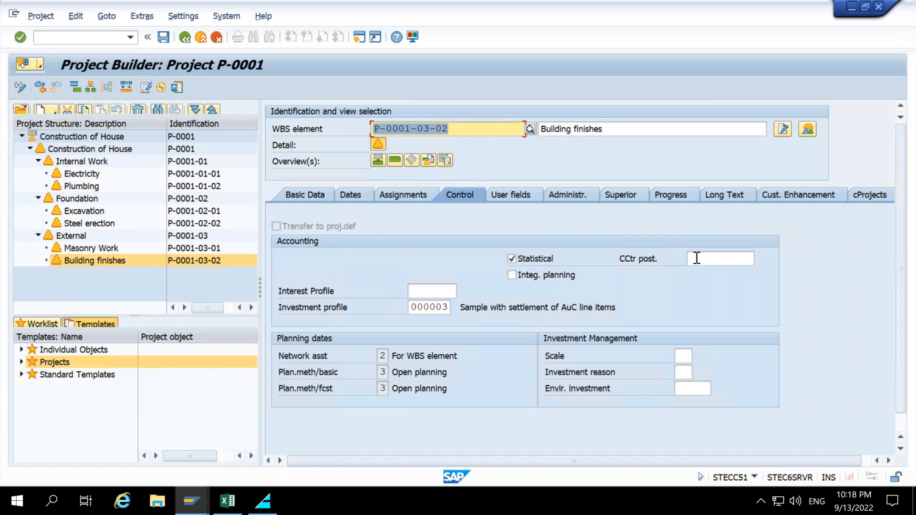
{"action": "left_click", "coordinate": [694, 259]}
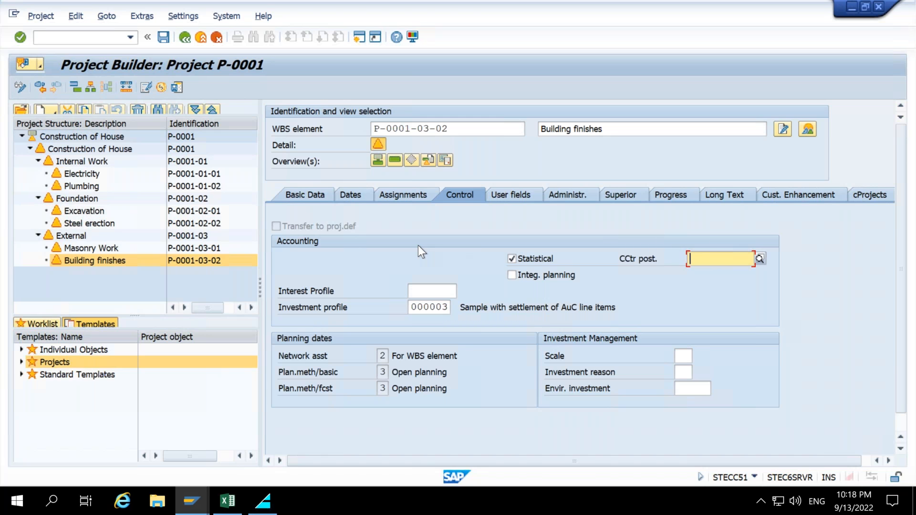
{"action": "left_click", "coordinate": [305, 195]}
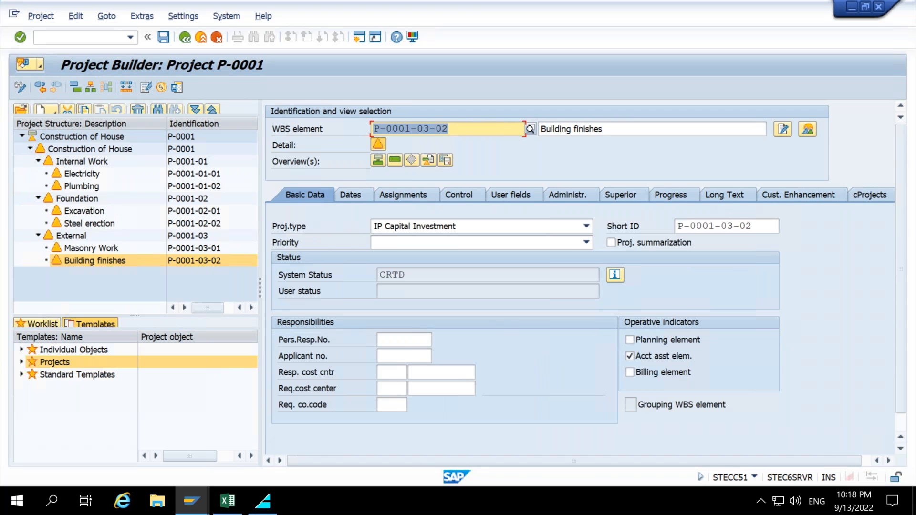
{"action": "left_click", "coordinate": [640, 359]}
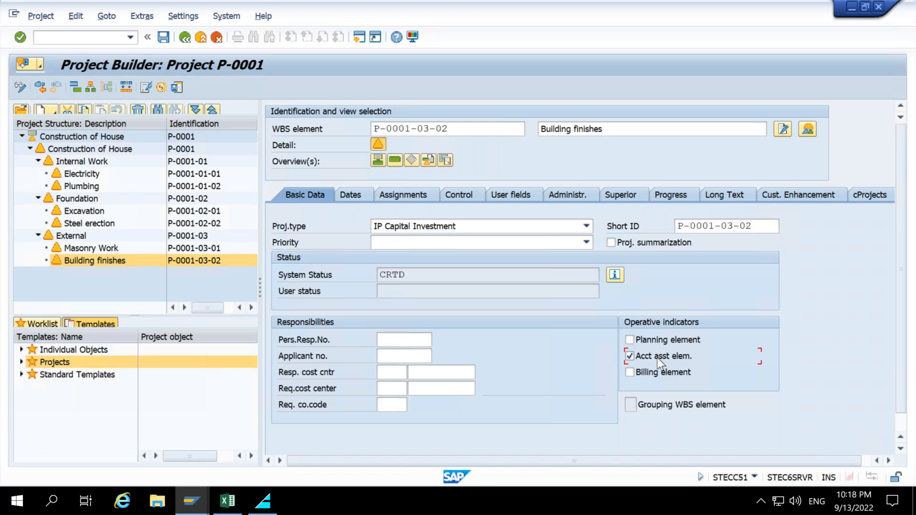
Create a new WBS element named Sale of House directly under Construction of House.
{"action": "left_click", "coordinate": [79, 149]}
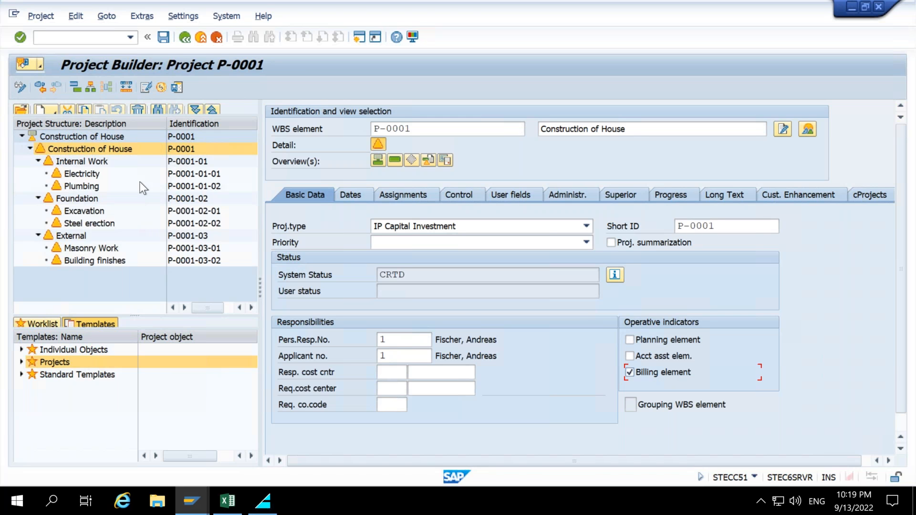
{"action": "left_click", "coordinate": [38, 161]}
{"action": "left_click", "coordinate": [38, 174]}
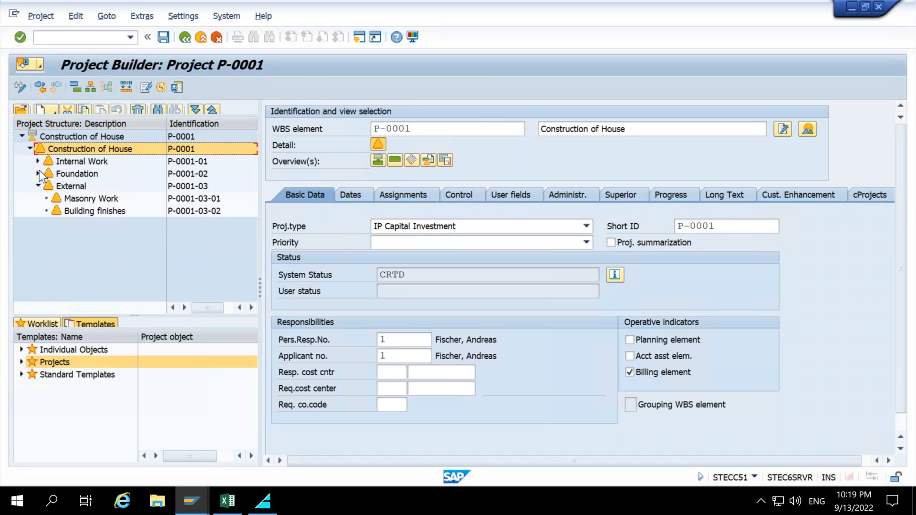
{"action": "left_click", "coordinate": [38, 186]}
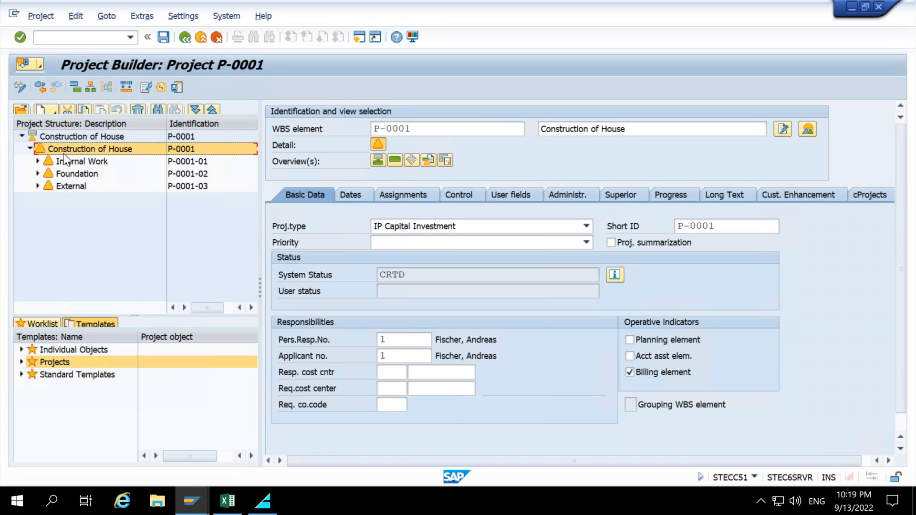
{"action": "right_click", "coordinate": [64, 150]}
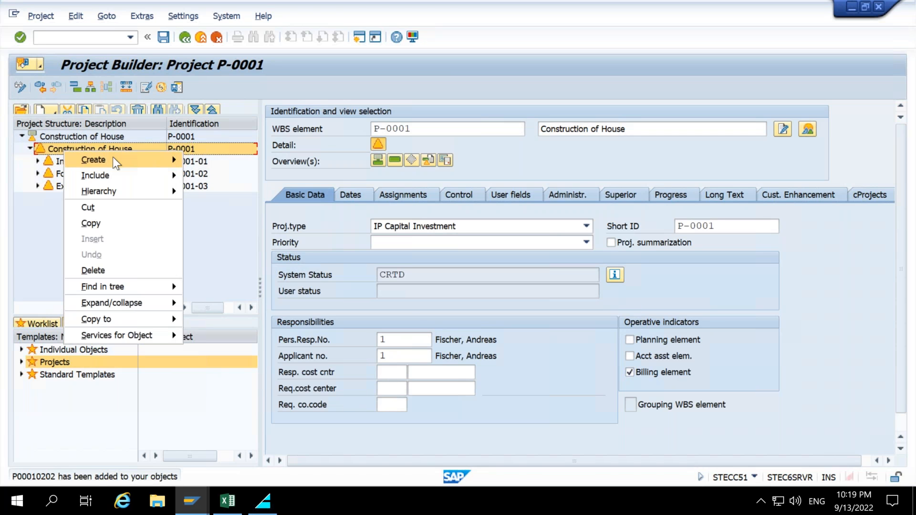
{"action": "mouse_move", "coordinate": [113, 158]}
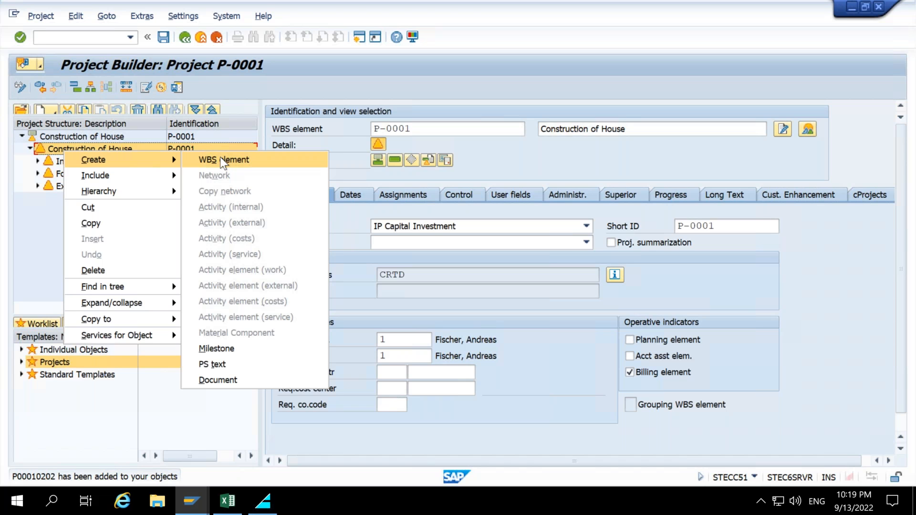
{"action": "left_click", "coordinate": [221, 159]}
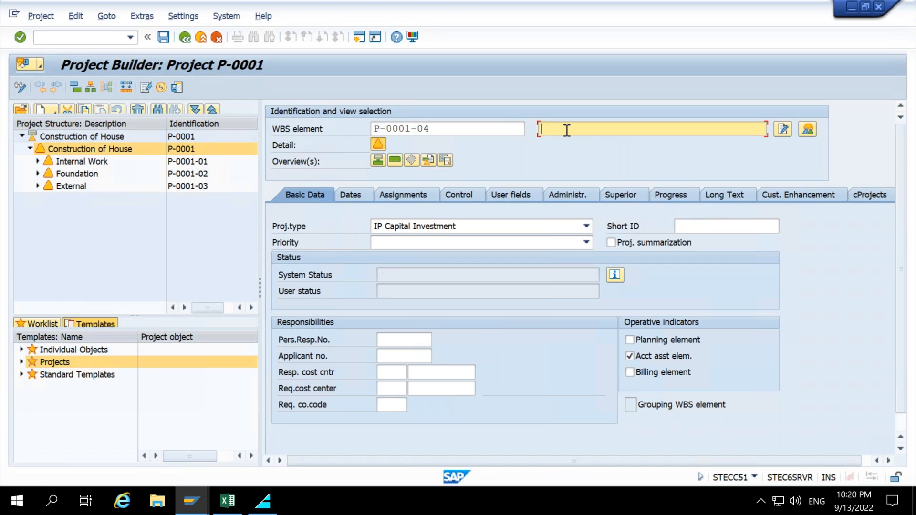
{"action": "left_click", "coordinate": [567, 130]}
{"action": "type", "text": "Sale of House"}
{"action": "key", "text": "Return"}
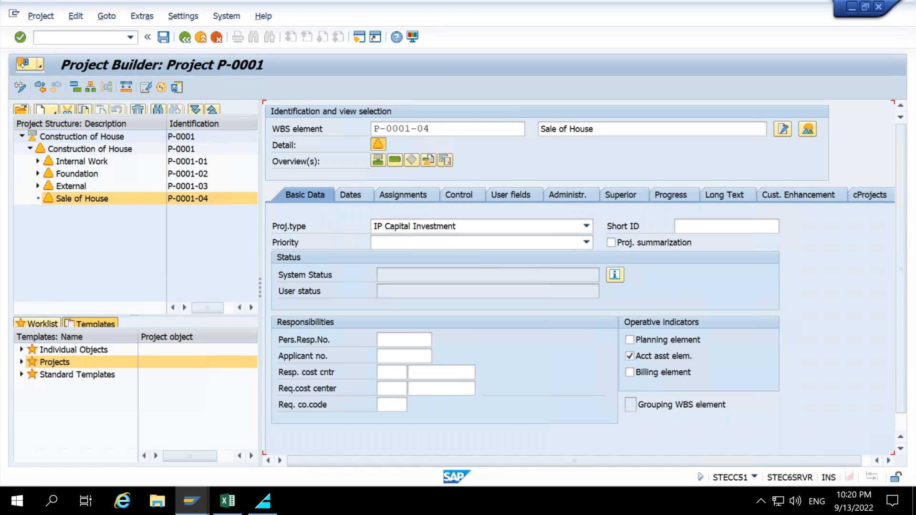
Mark Sale of House as a billing element and clear its account assignment element indicator.
{"action": "left_click", "coordinate": [84, 200]}
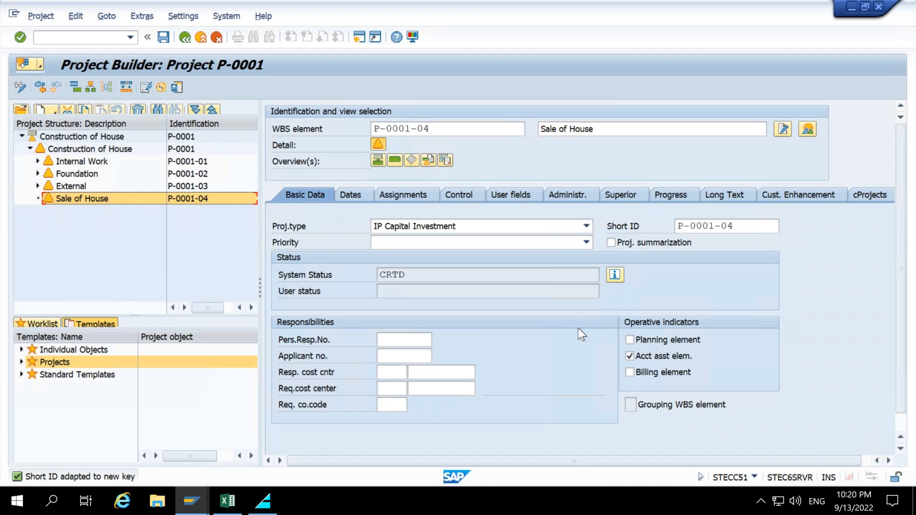
{"action": "left_click", "coordinate": [679, 372]}
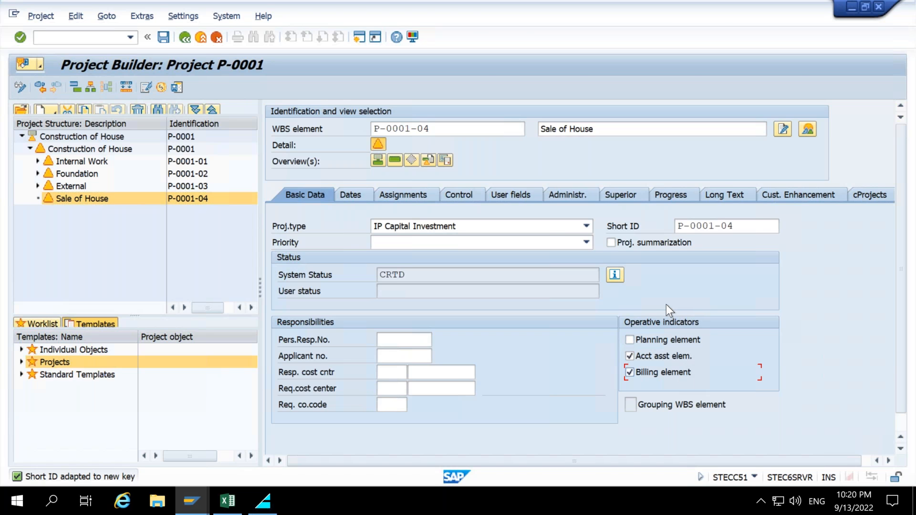
{"action": "left_click", "coordinate": [83, 148]}
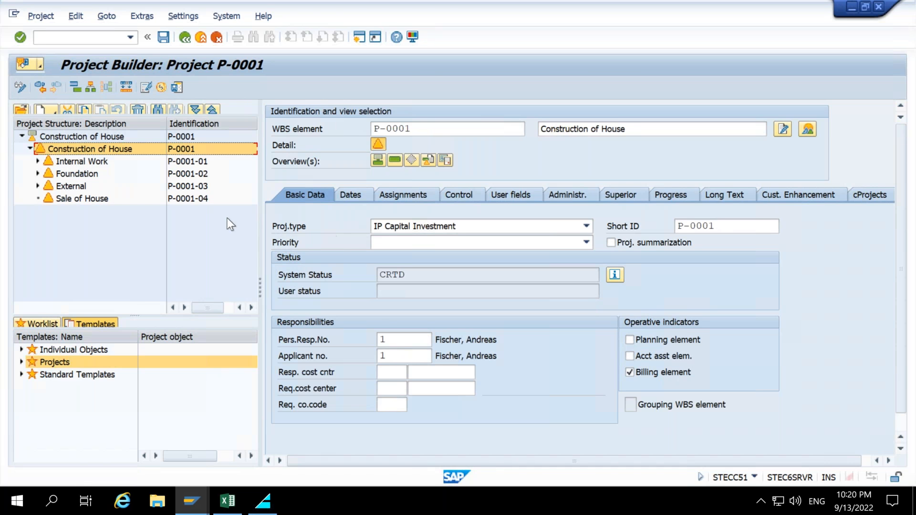
{"action": "left_click", "coordinate": [91, 202]}
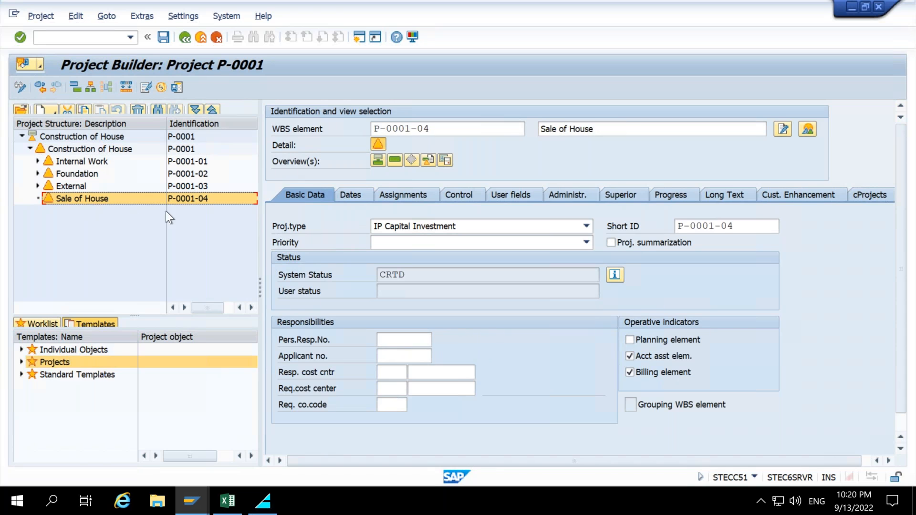
{"action": "left_click", "coordinate": [651, 360]}
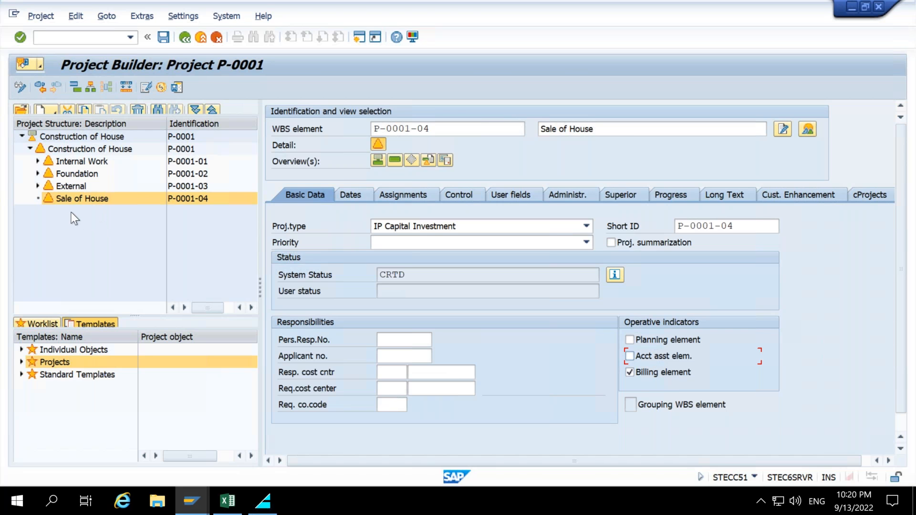
{"action": "left_click", "coordinate": [65, 151]}
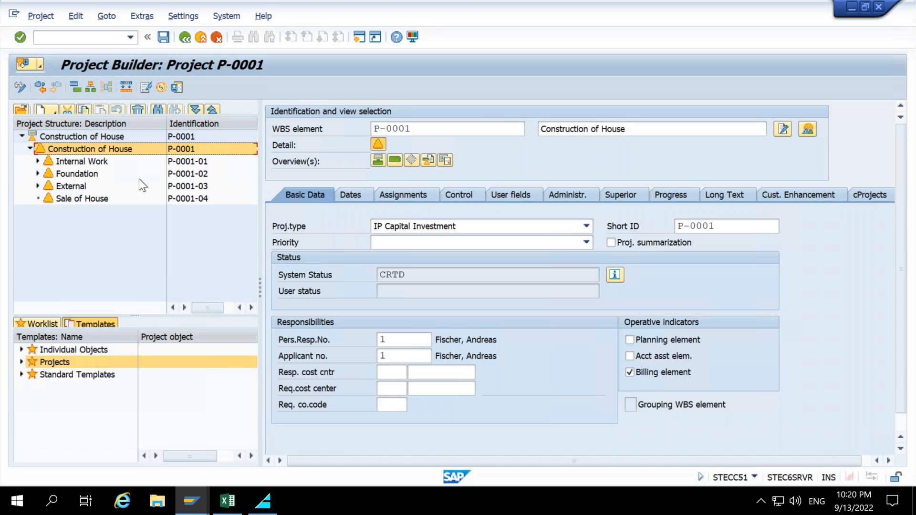
Delete the Sale of House WBS element.
{"action": "right_click", "coordinate": [82, 196]}
{"action": "left_click", "coordinate": [134, 322]}
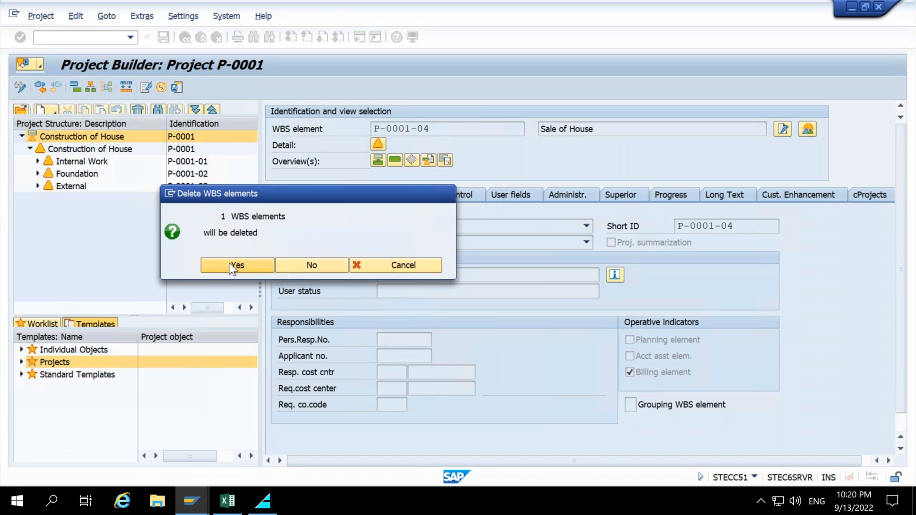
{"action": "left_click", "coordinate": [229, 265]}
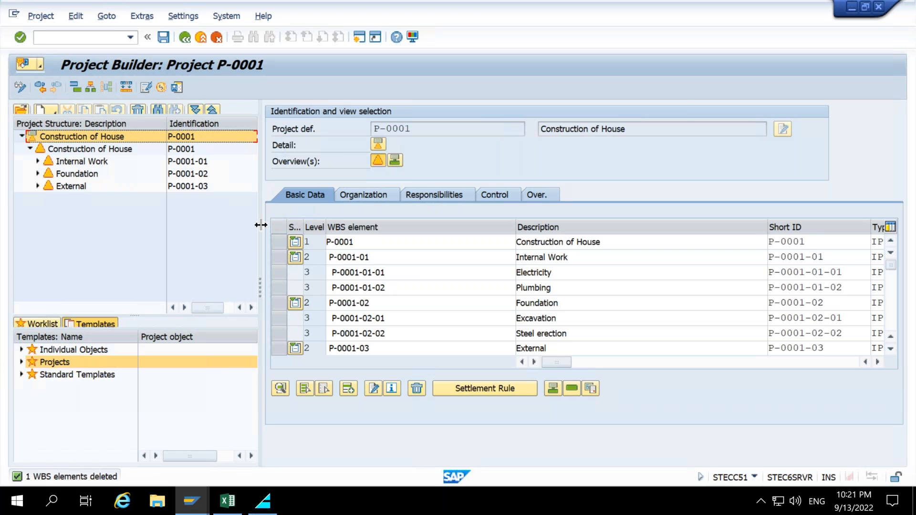
Examine the WBS element overview of project definition P-0001 and reopen its detail view.
{"action": "left_click_drag", "start_coordinate": [260, 250], "coordinate": [280, 251]}
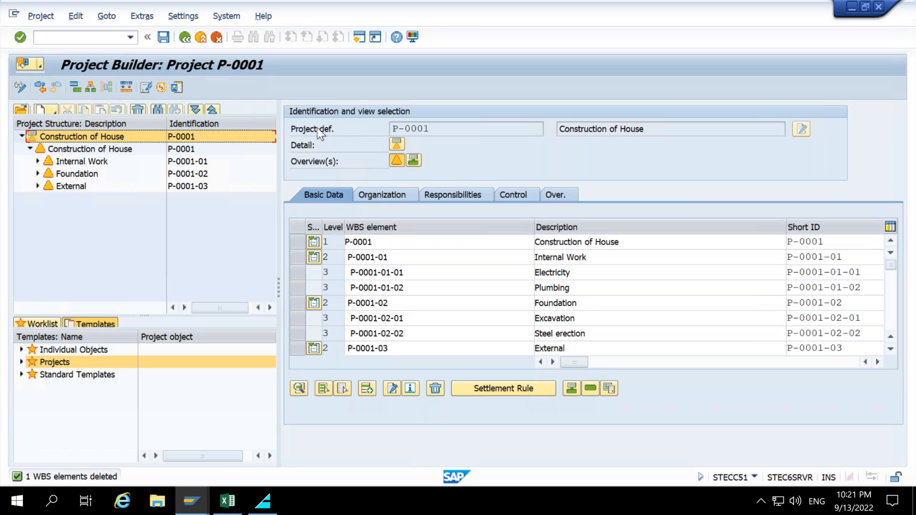
{"action": "left_click", "coordinate": [398, 162]}
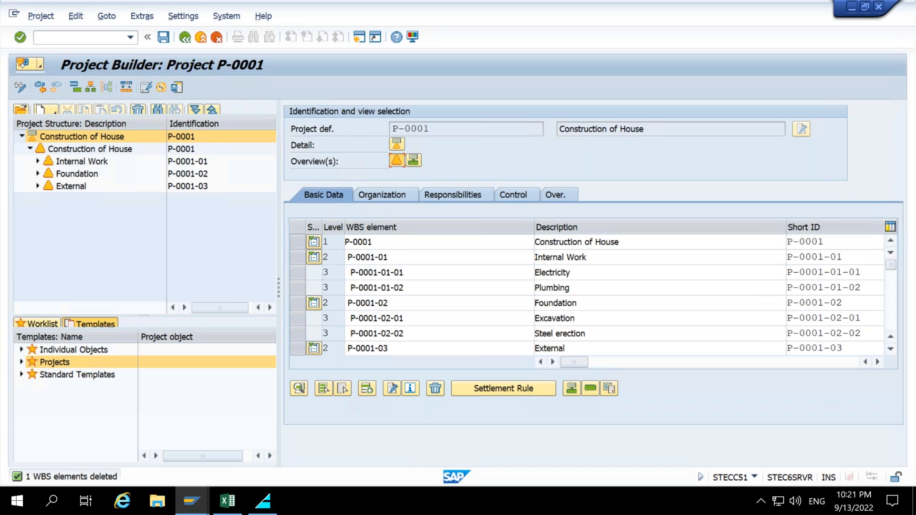
{"action": "left_click_drag", "start_coordinate": [286, 217], "coordinate": [883, 355]}
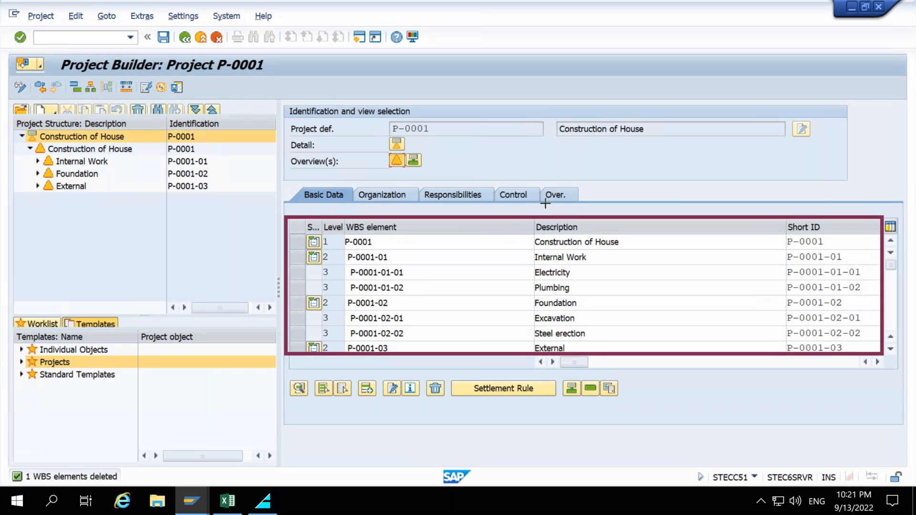
{"action": "left_click_drag", "start_coordinate": [642, 159], "coordinate": [593, 214]}
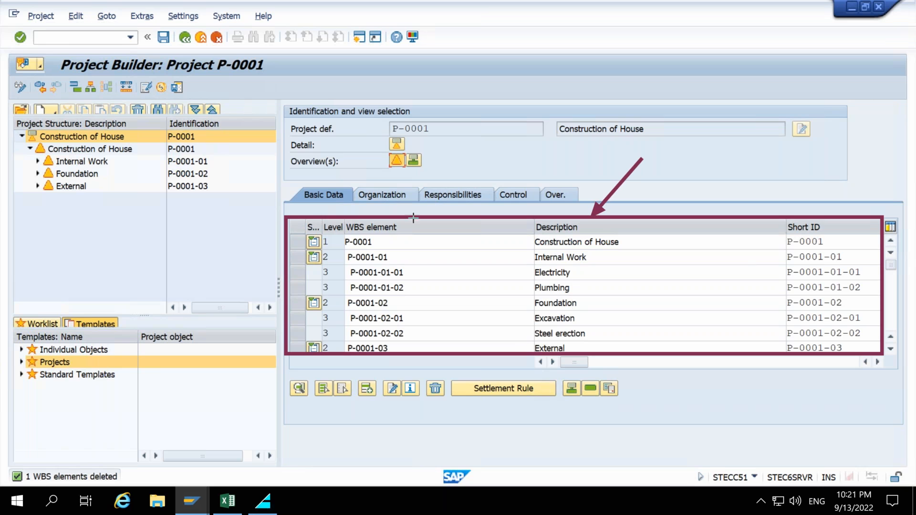
{"action": "mouse_move", "coordinate": [343, 235]}
{"action": "left_mouse_down"}
{"action": "mouse_move", "coordinate": [421, 316]}
{"action": "mouse_move", "coordinate": [448, 358]}
{"action": "mouse_move", "coordinate": [513, 358]}
{"action": "left_mouse_up"}
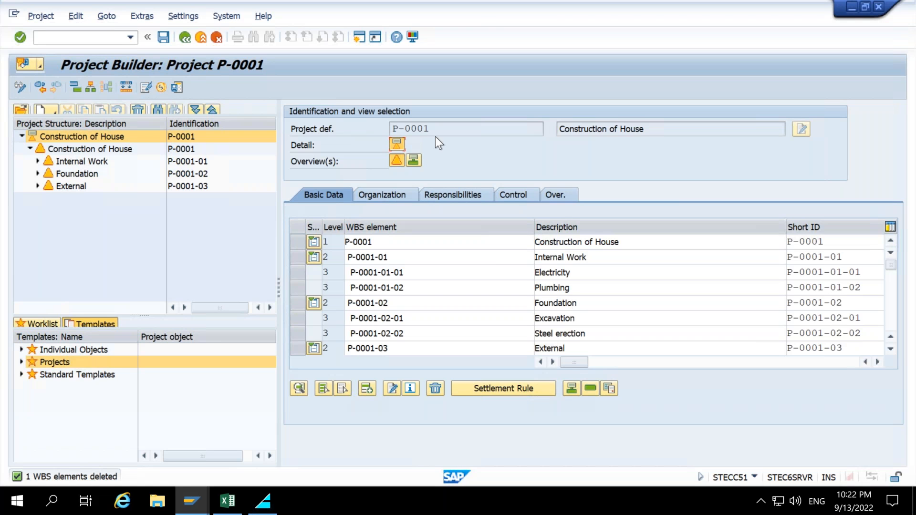
{"action": "left_click_drag", "start_coordinate": [432, 129], "coordinate": [390, 130]}
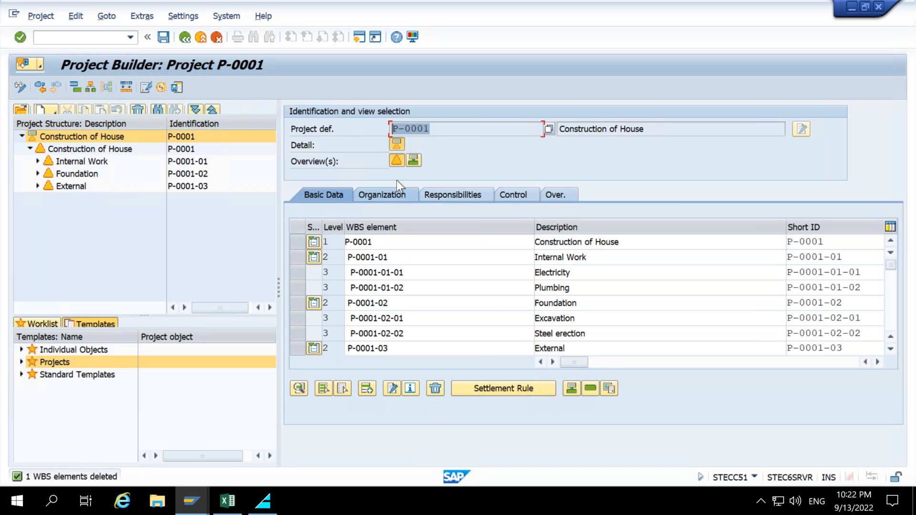
{"action": "left_click", "coordinate": [397, 147]}
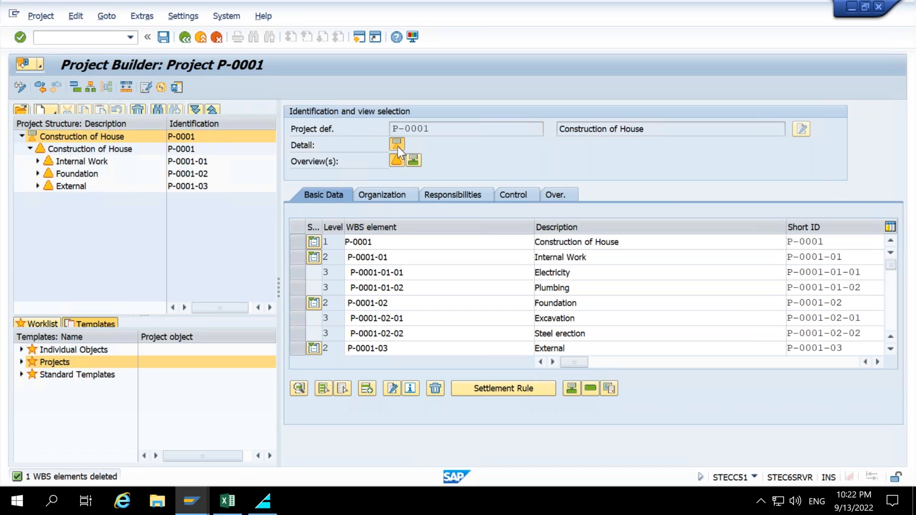
Review the project definition's control data and the available project profiles.
{"action": "left_click", "coordinate": [77, 161]}
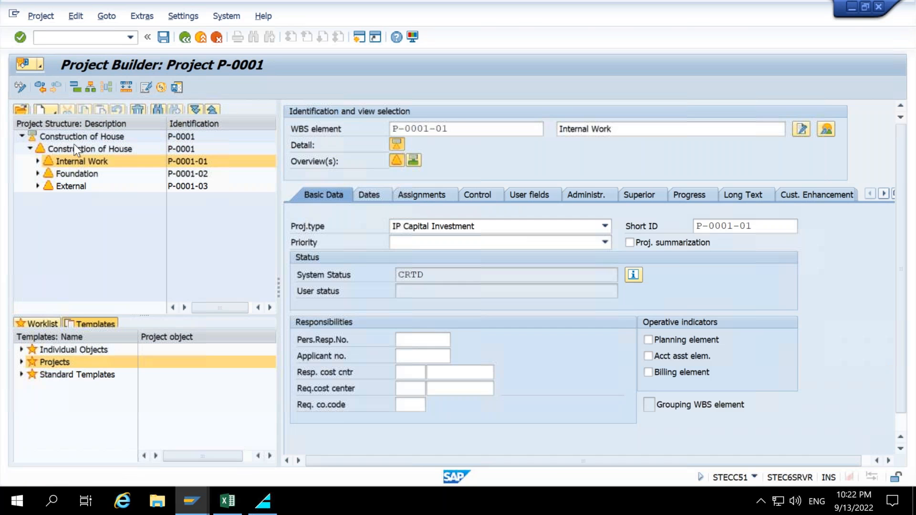
{"action": "left_click", "coordinate": [76, 140]}
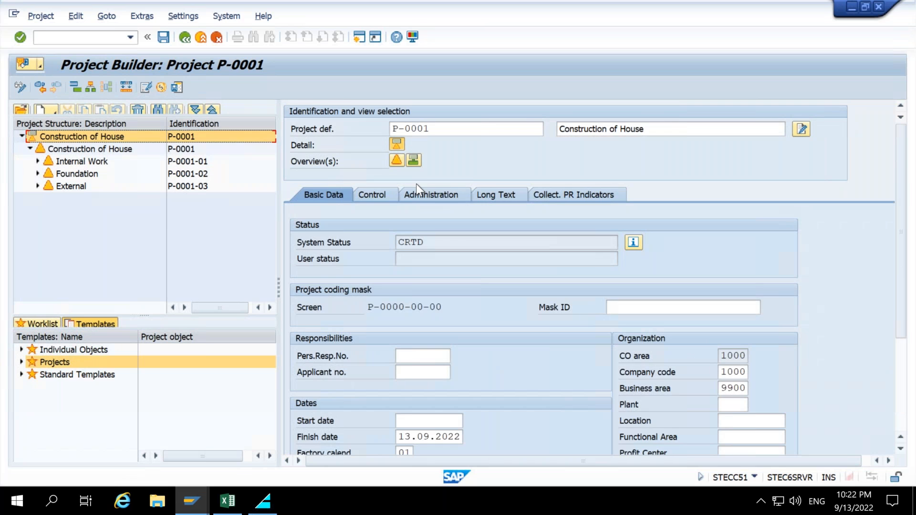
{"action": "left_click", "coordinate": [372, 195]}
{"action": "left_click", "coordinate": [496, 225]}
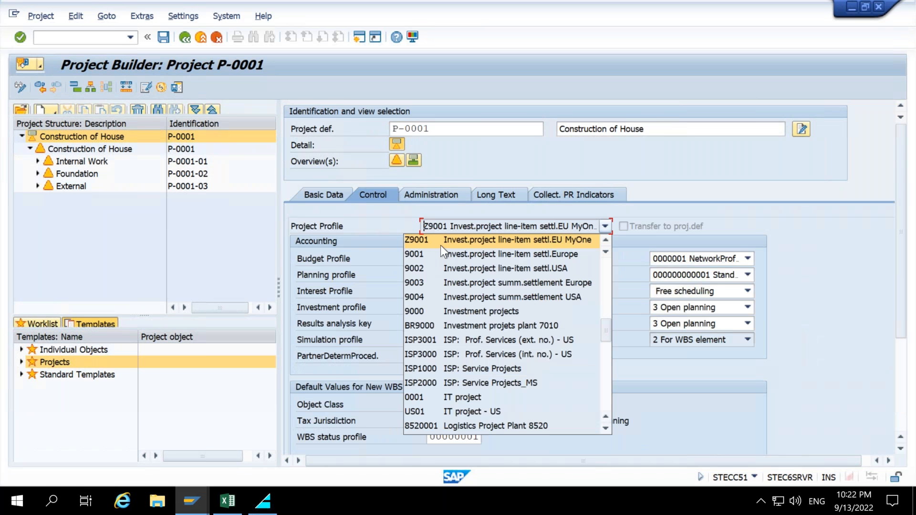
{"action": "left_click", "coordinate": [563, 232]}
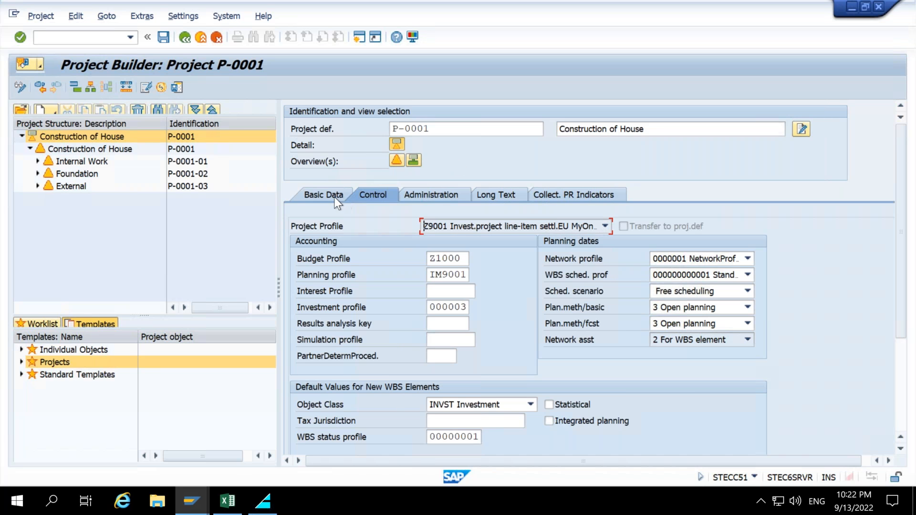
{"action": "left_click", "coordinate": [390, 138]}
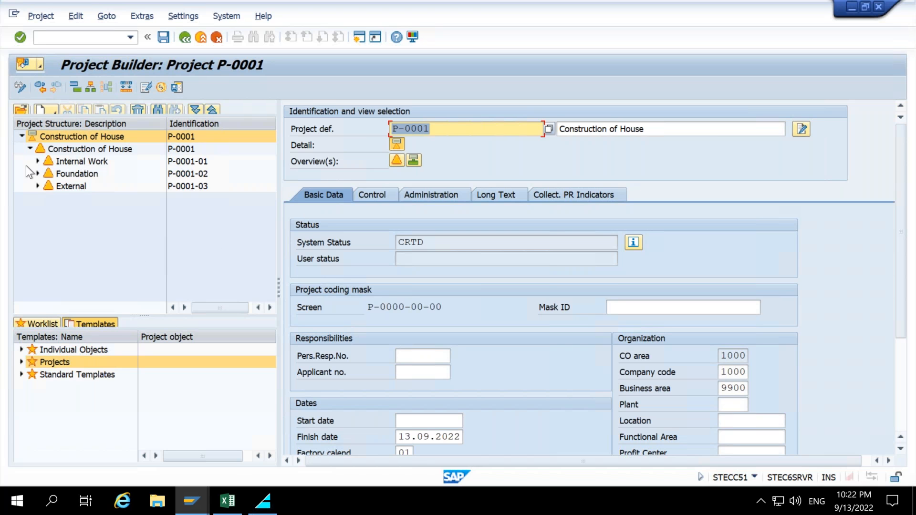
Browse the WBS elements in the project structure and expand the Foundation branch.
{"action": "left_click", "coordinate": [90, 149]}
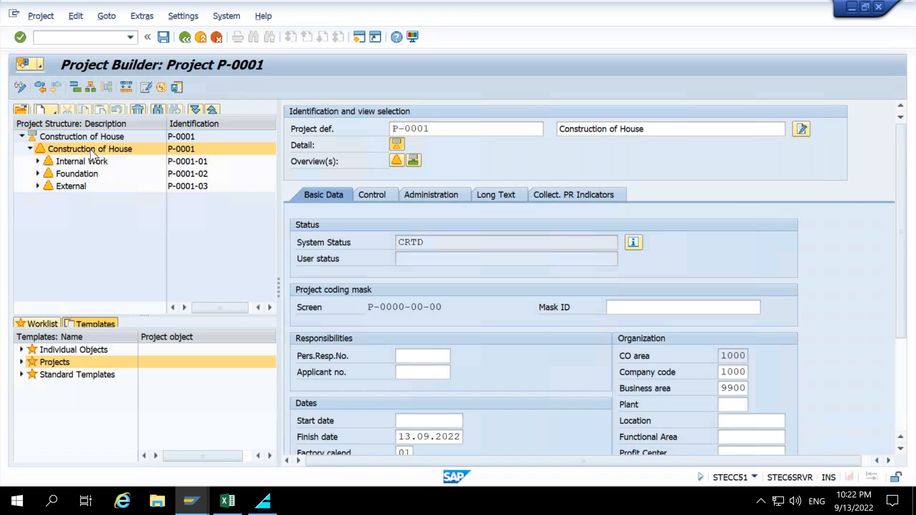
{"action": "left_click", "coordinate": [92, 165]}
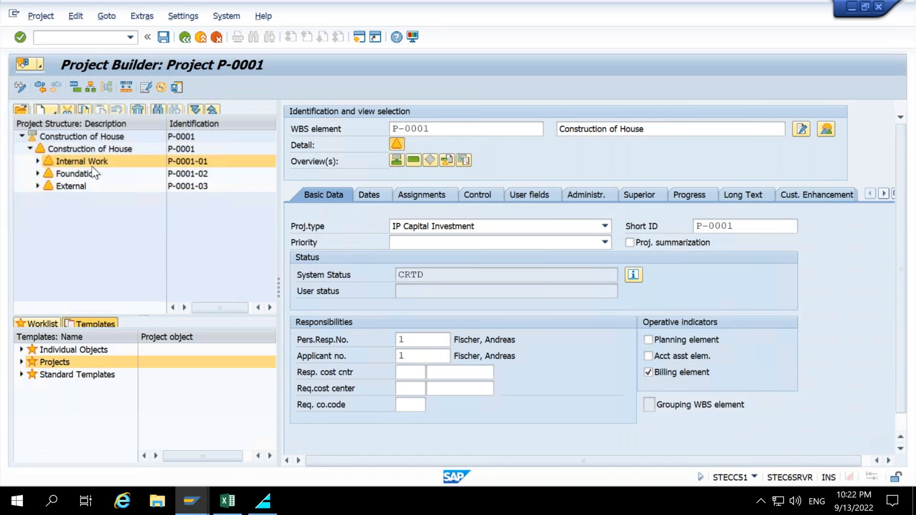
{"action": "left_click", "coordinate": [111, 137]}
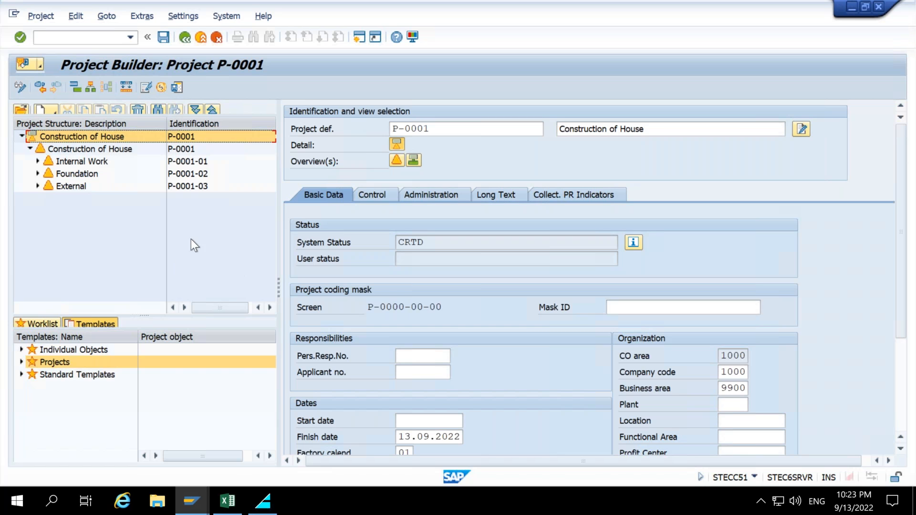
{"action": "left_click", "coordinate": [37, 174]}
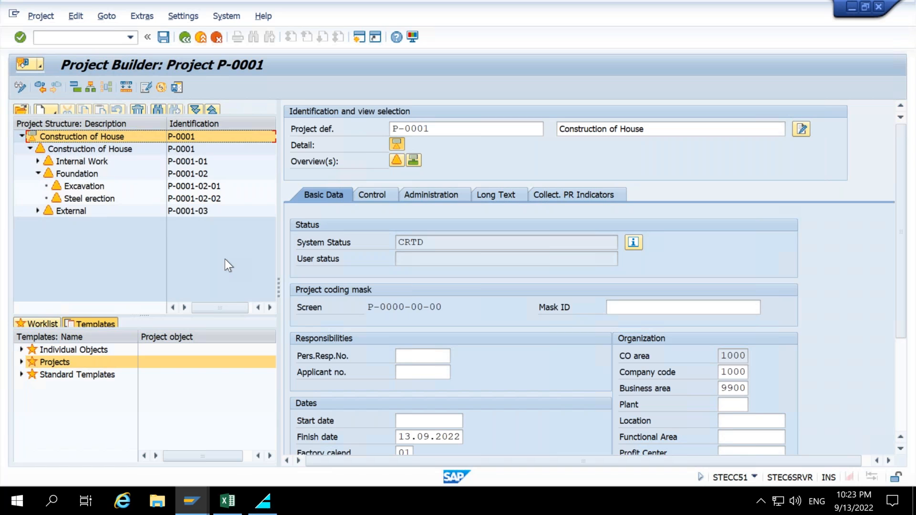